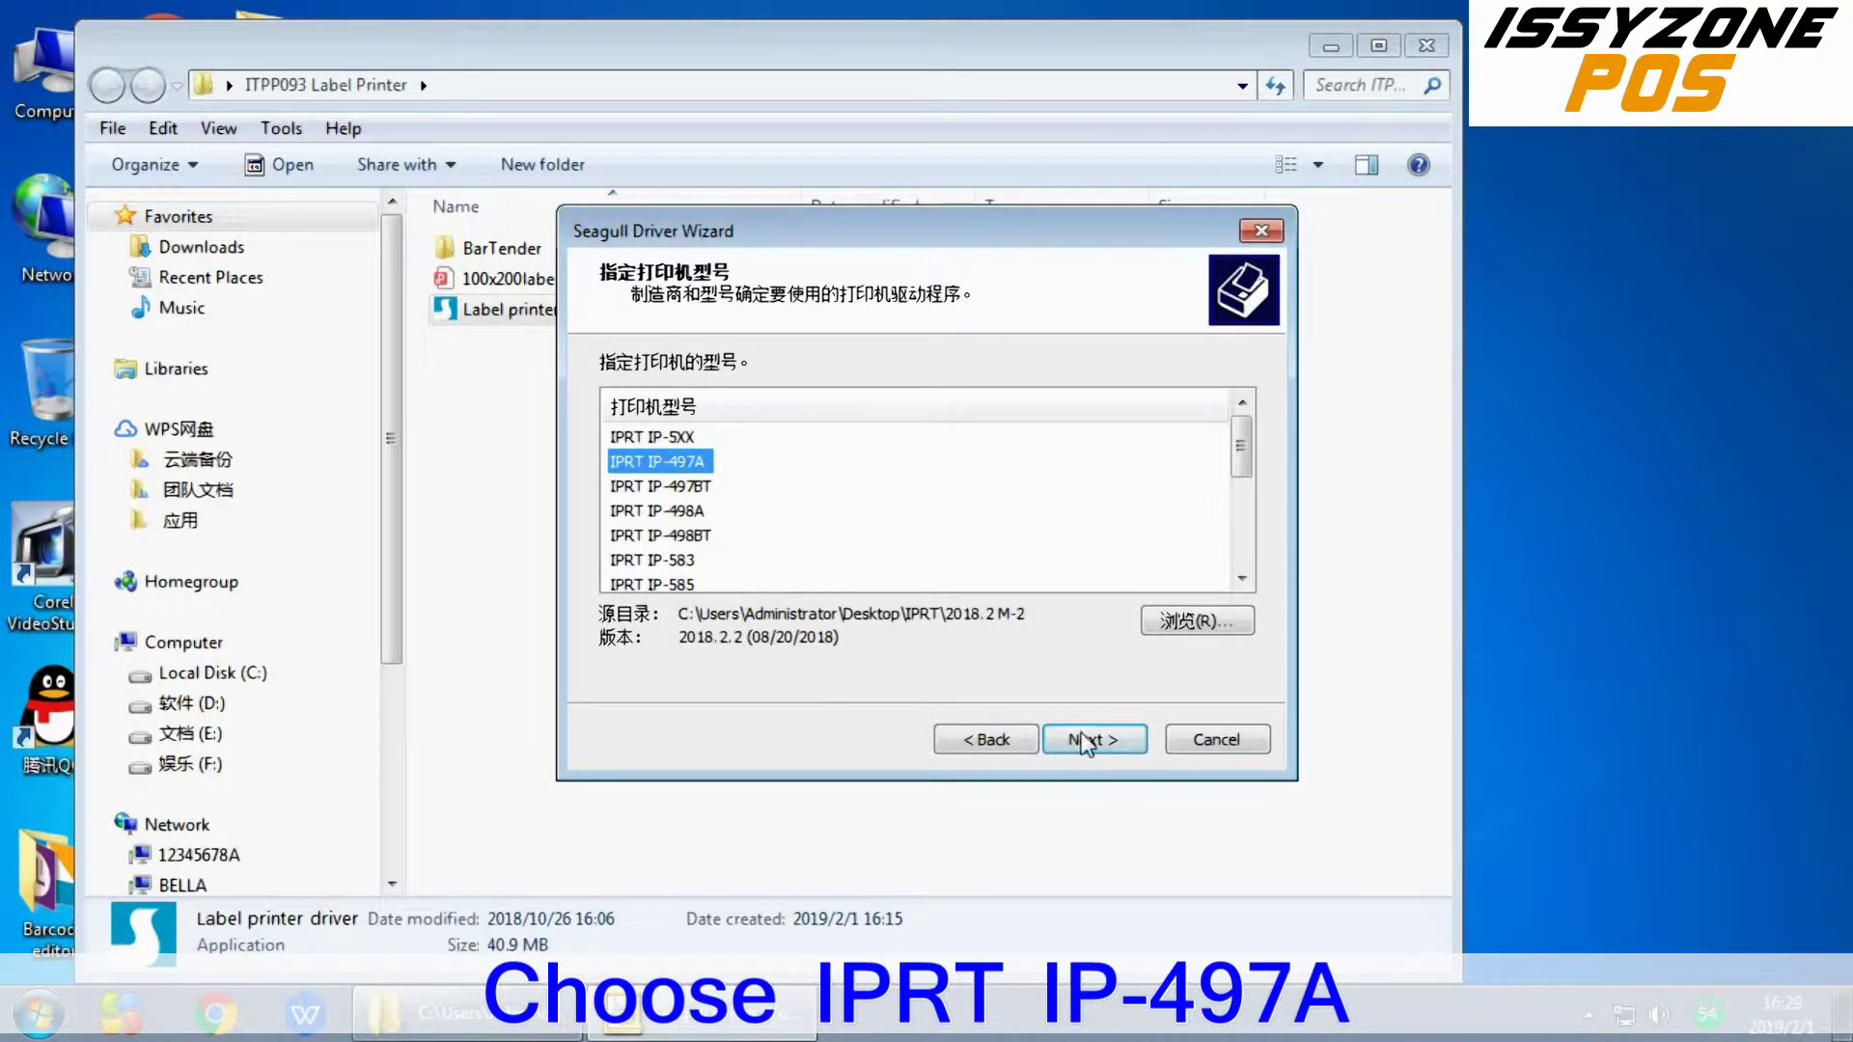
Install the driver for the IPRT IP-497A printer model on port USB001 and close the driver wizard
{"action": "left_click", "coordinate": [1090, 741]}
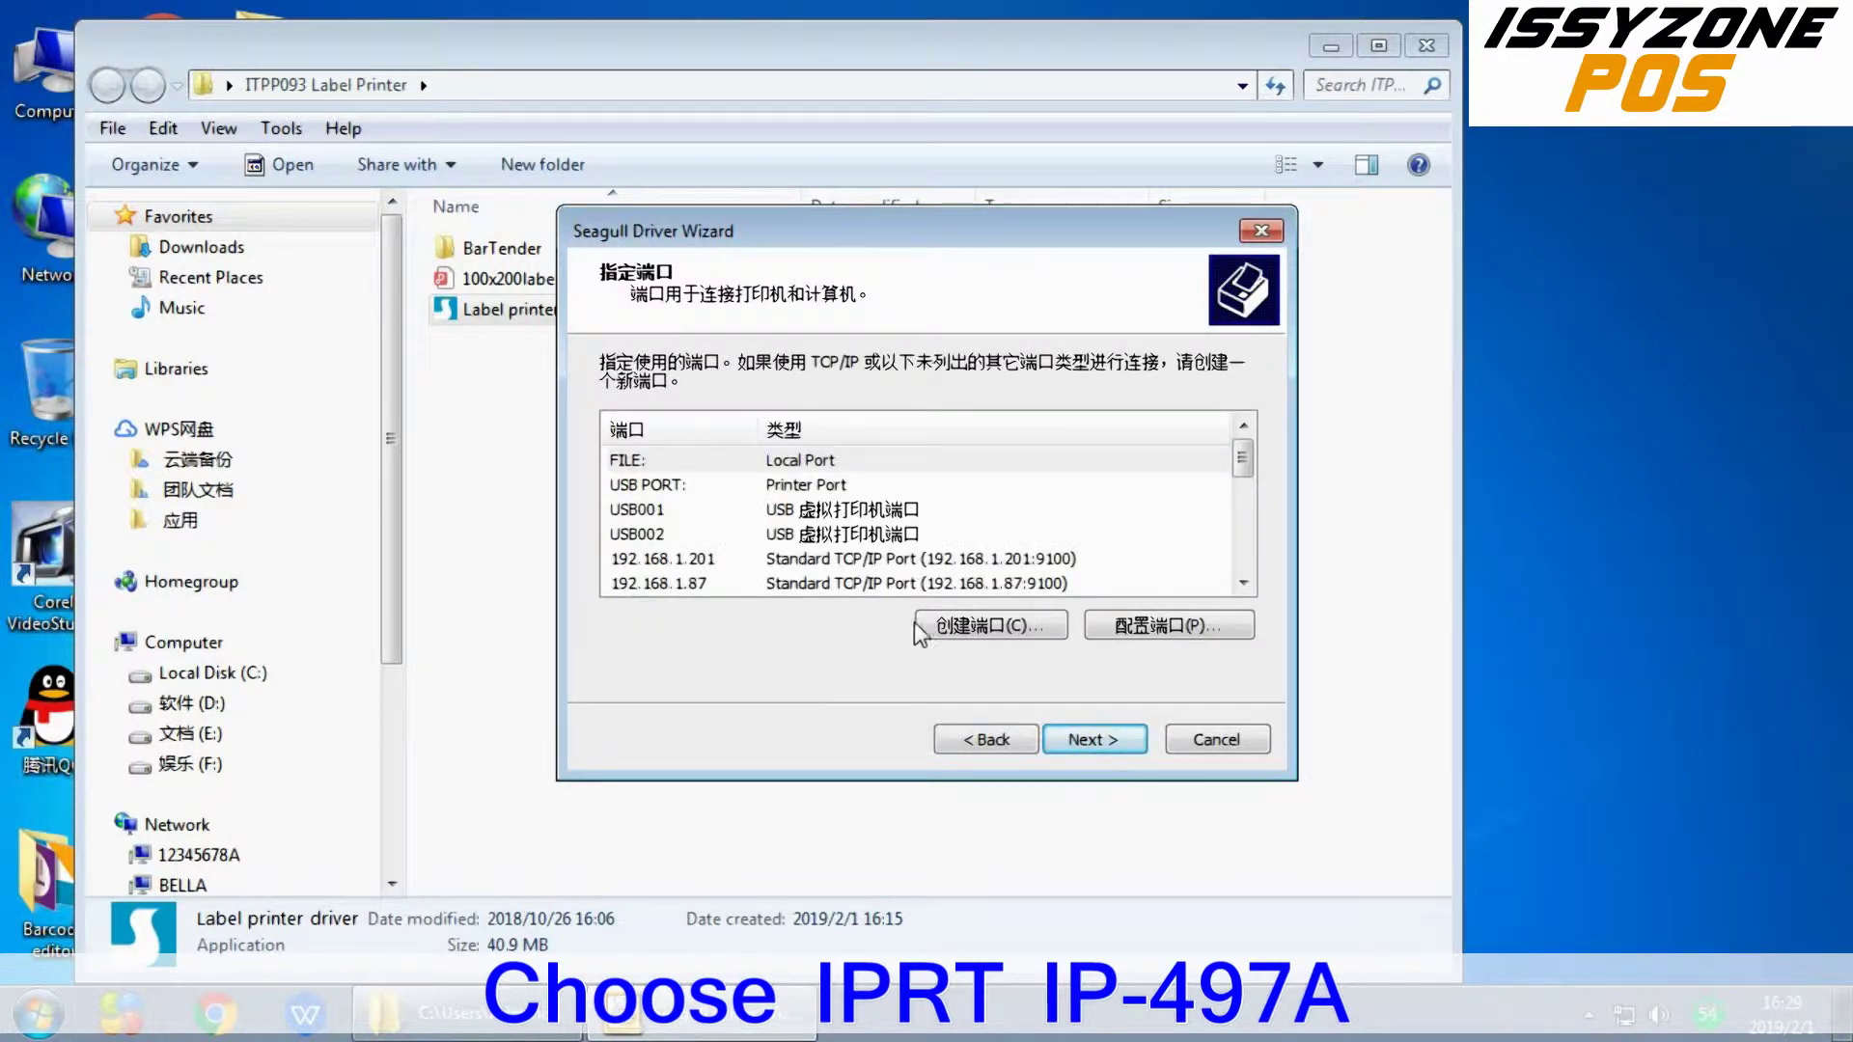
{"action": "left_click", "coordinate": [830, 511]}
{"action": "left_click", "coordinate": [1115, 742]}
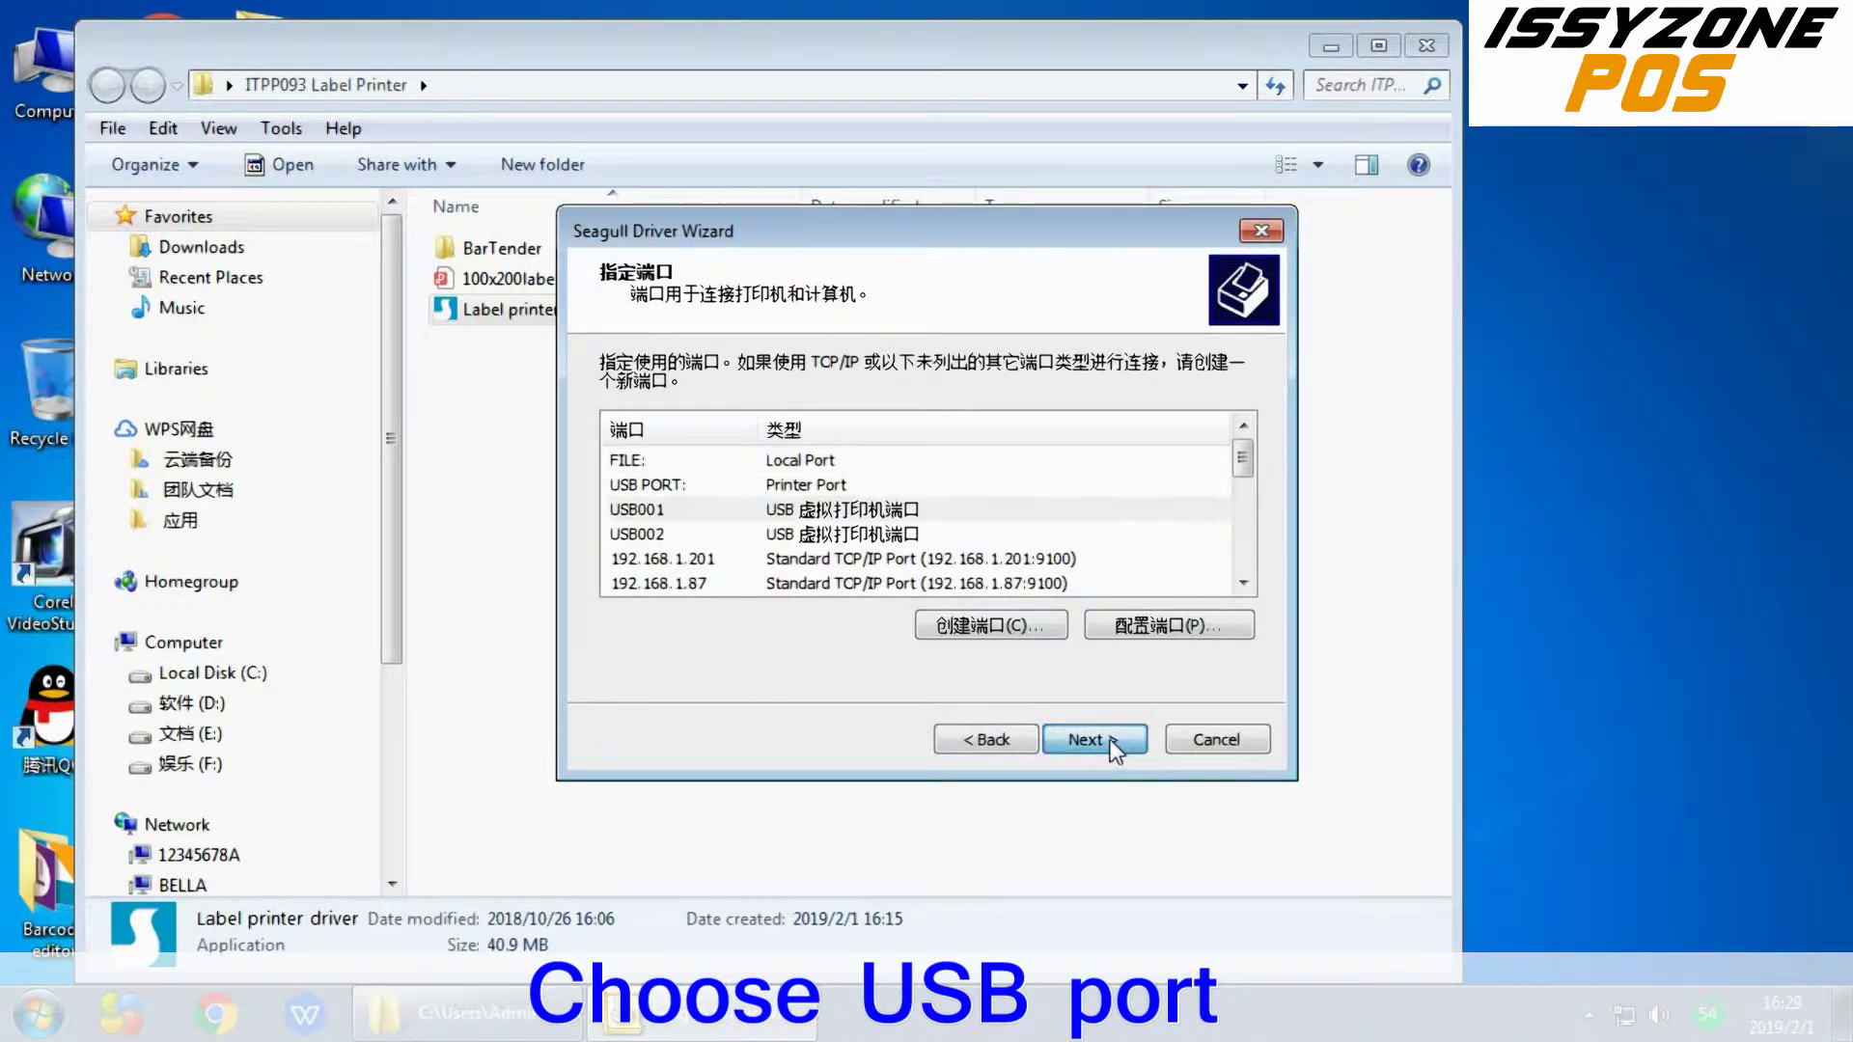
{"action": "left_click", "coordinate": [1109, 740]}
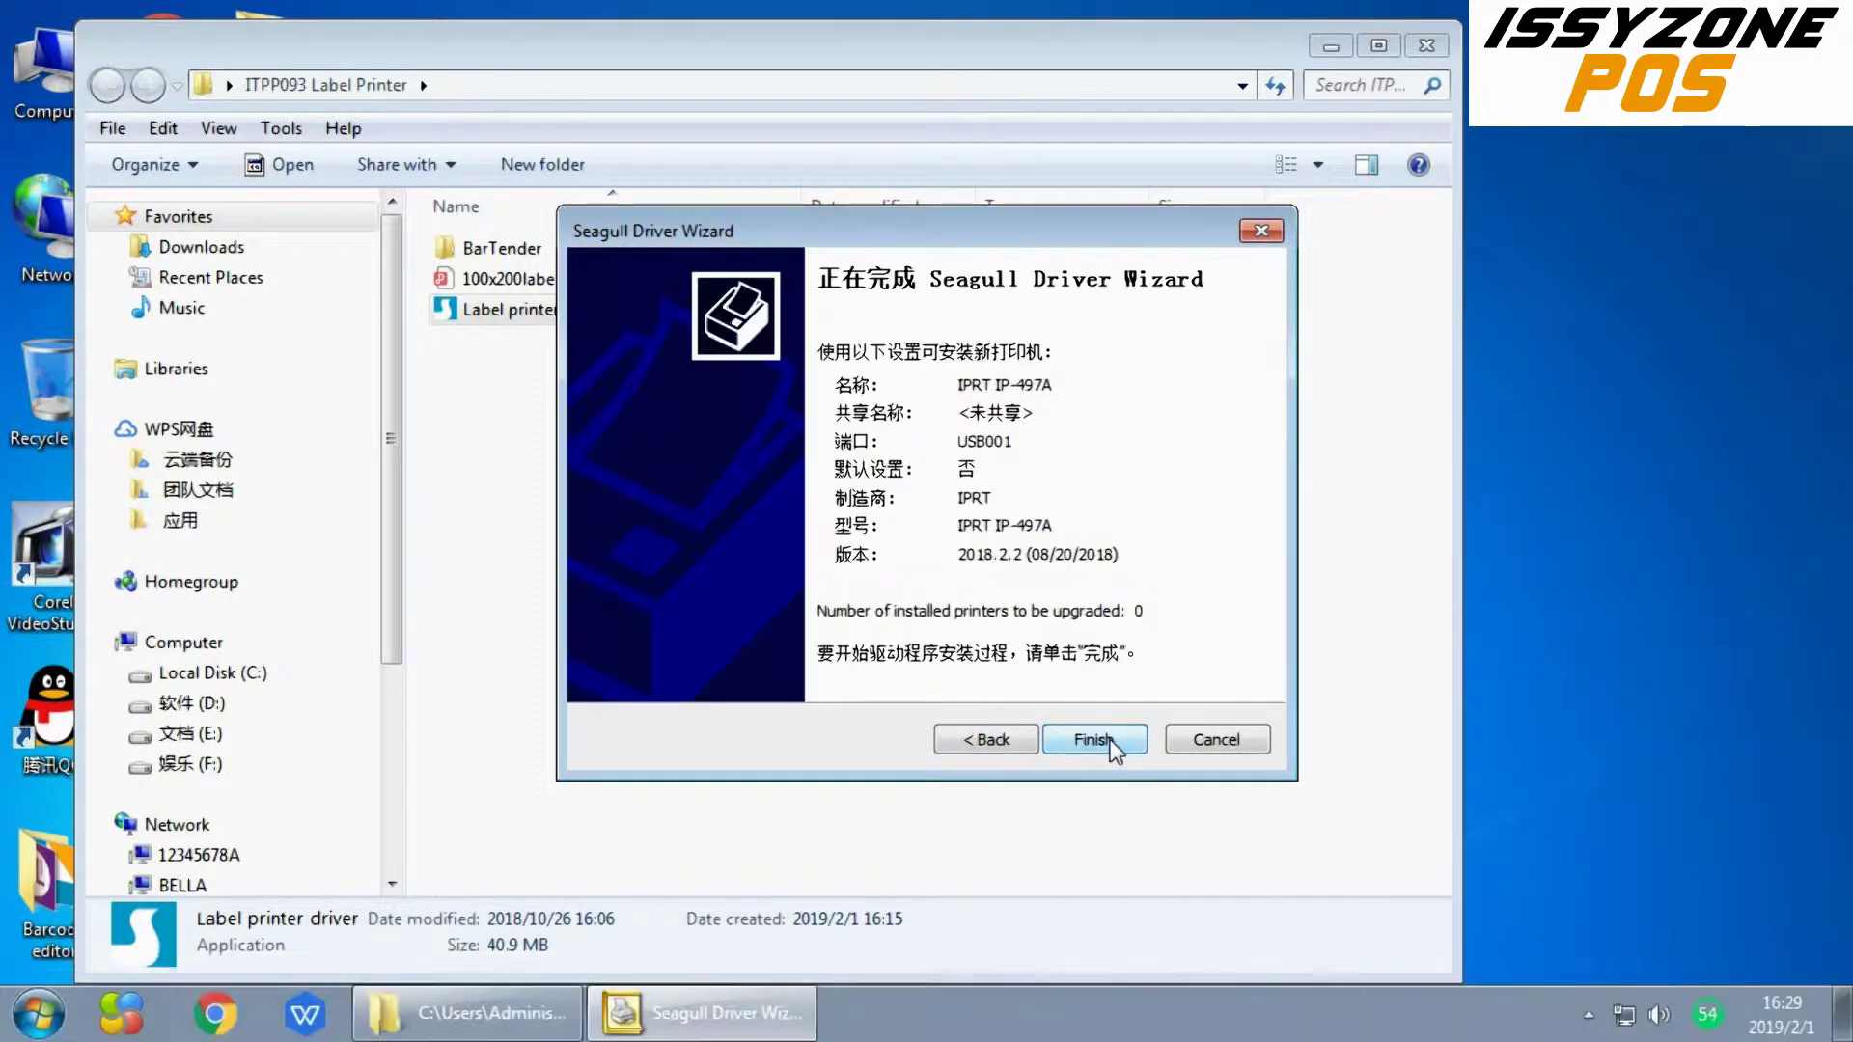
{"action": "left_click", "coordinate": [1116, 745]}
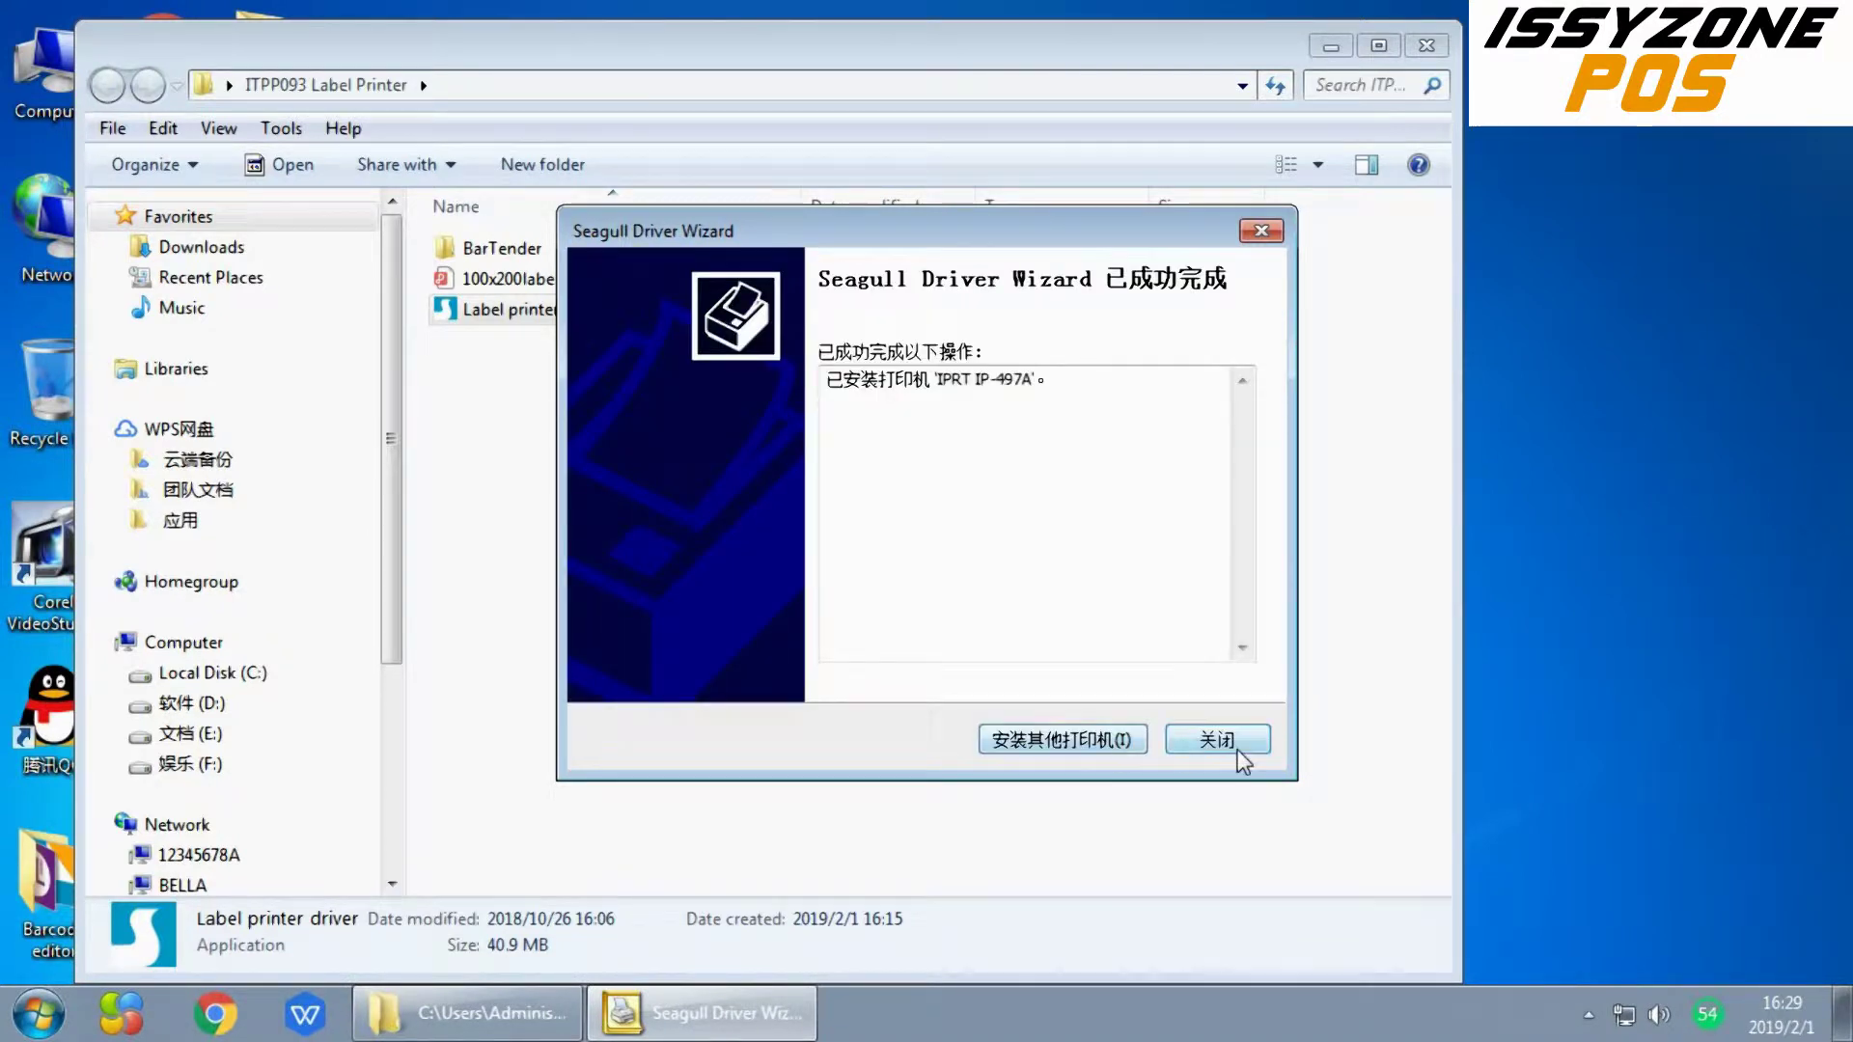
{"action": "left_click", "coordinate": [1235, 746]}
Open the printer properties of the IPRT IP-497A in Devices and Printers and check its port assignment
{"action": "left_click", "coordinate": [37, 1013]}
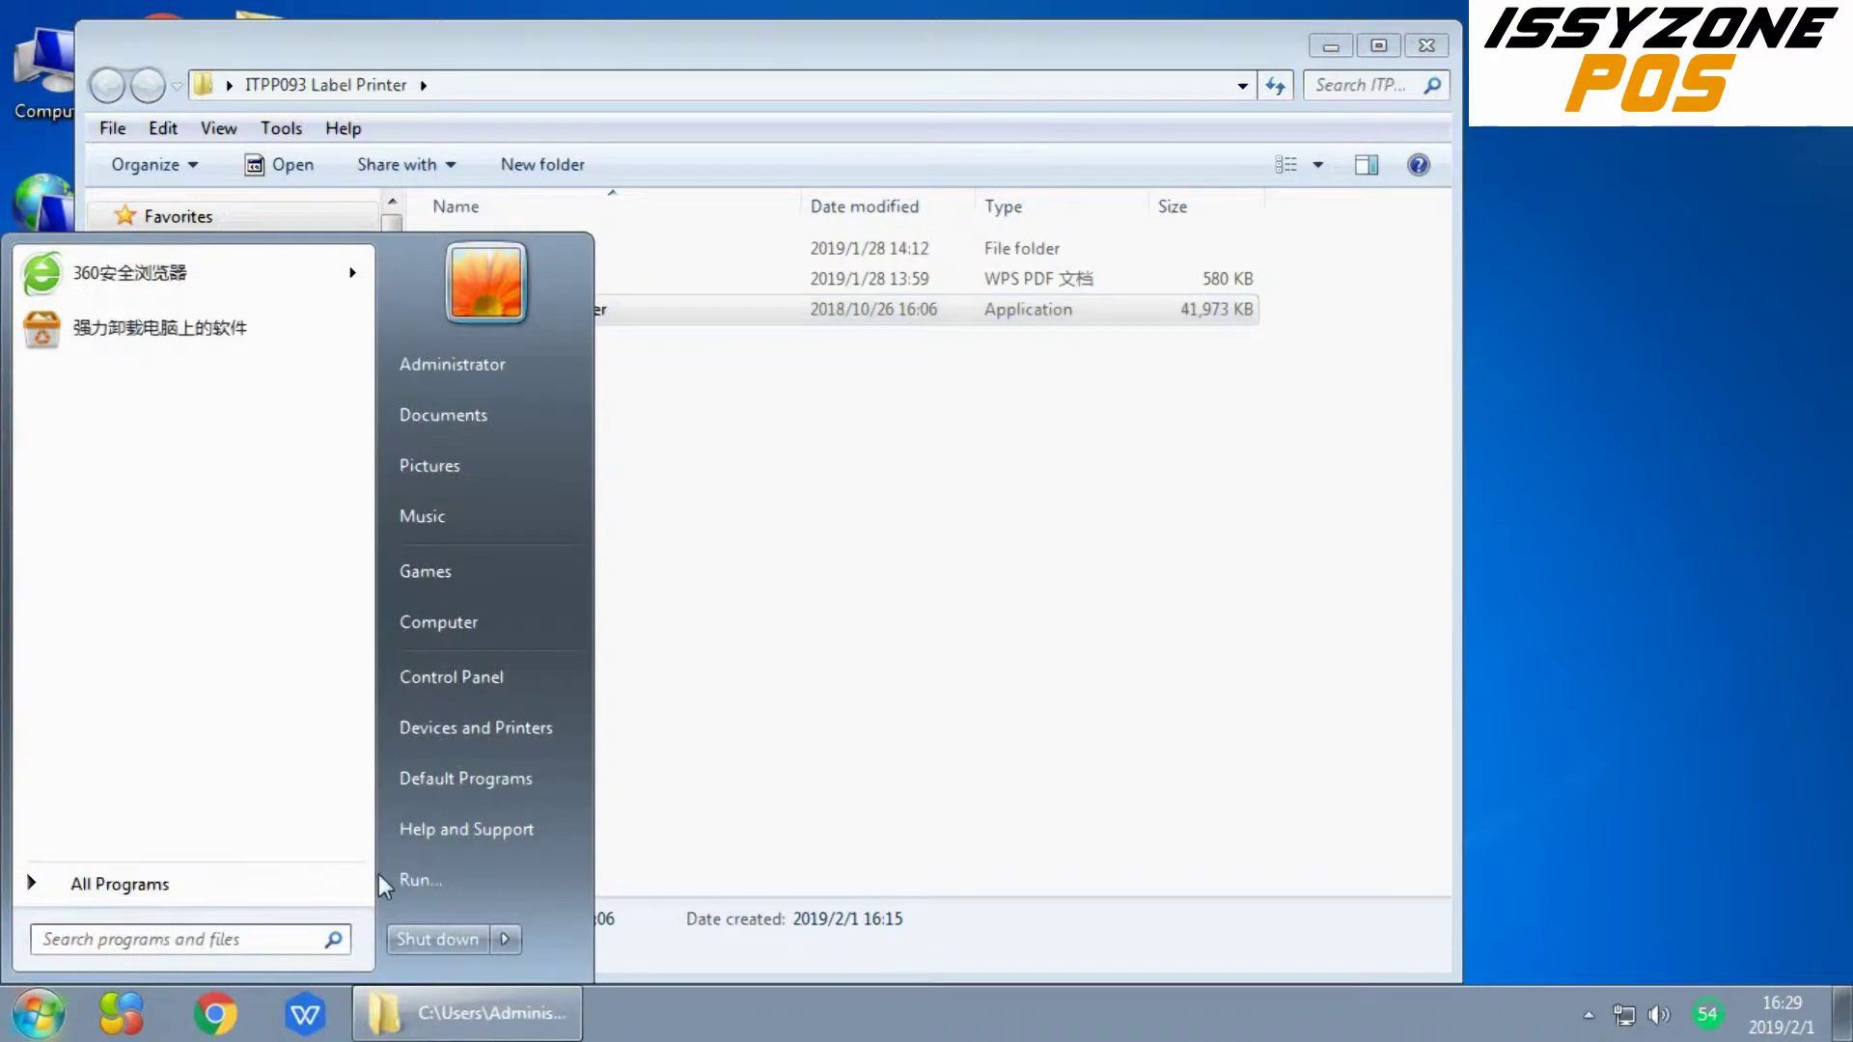
{"action": "left_click", "coordinate": [500, 748]}
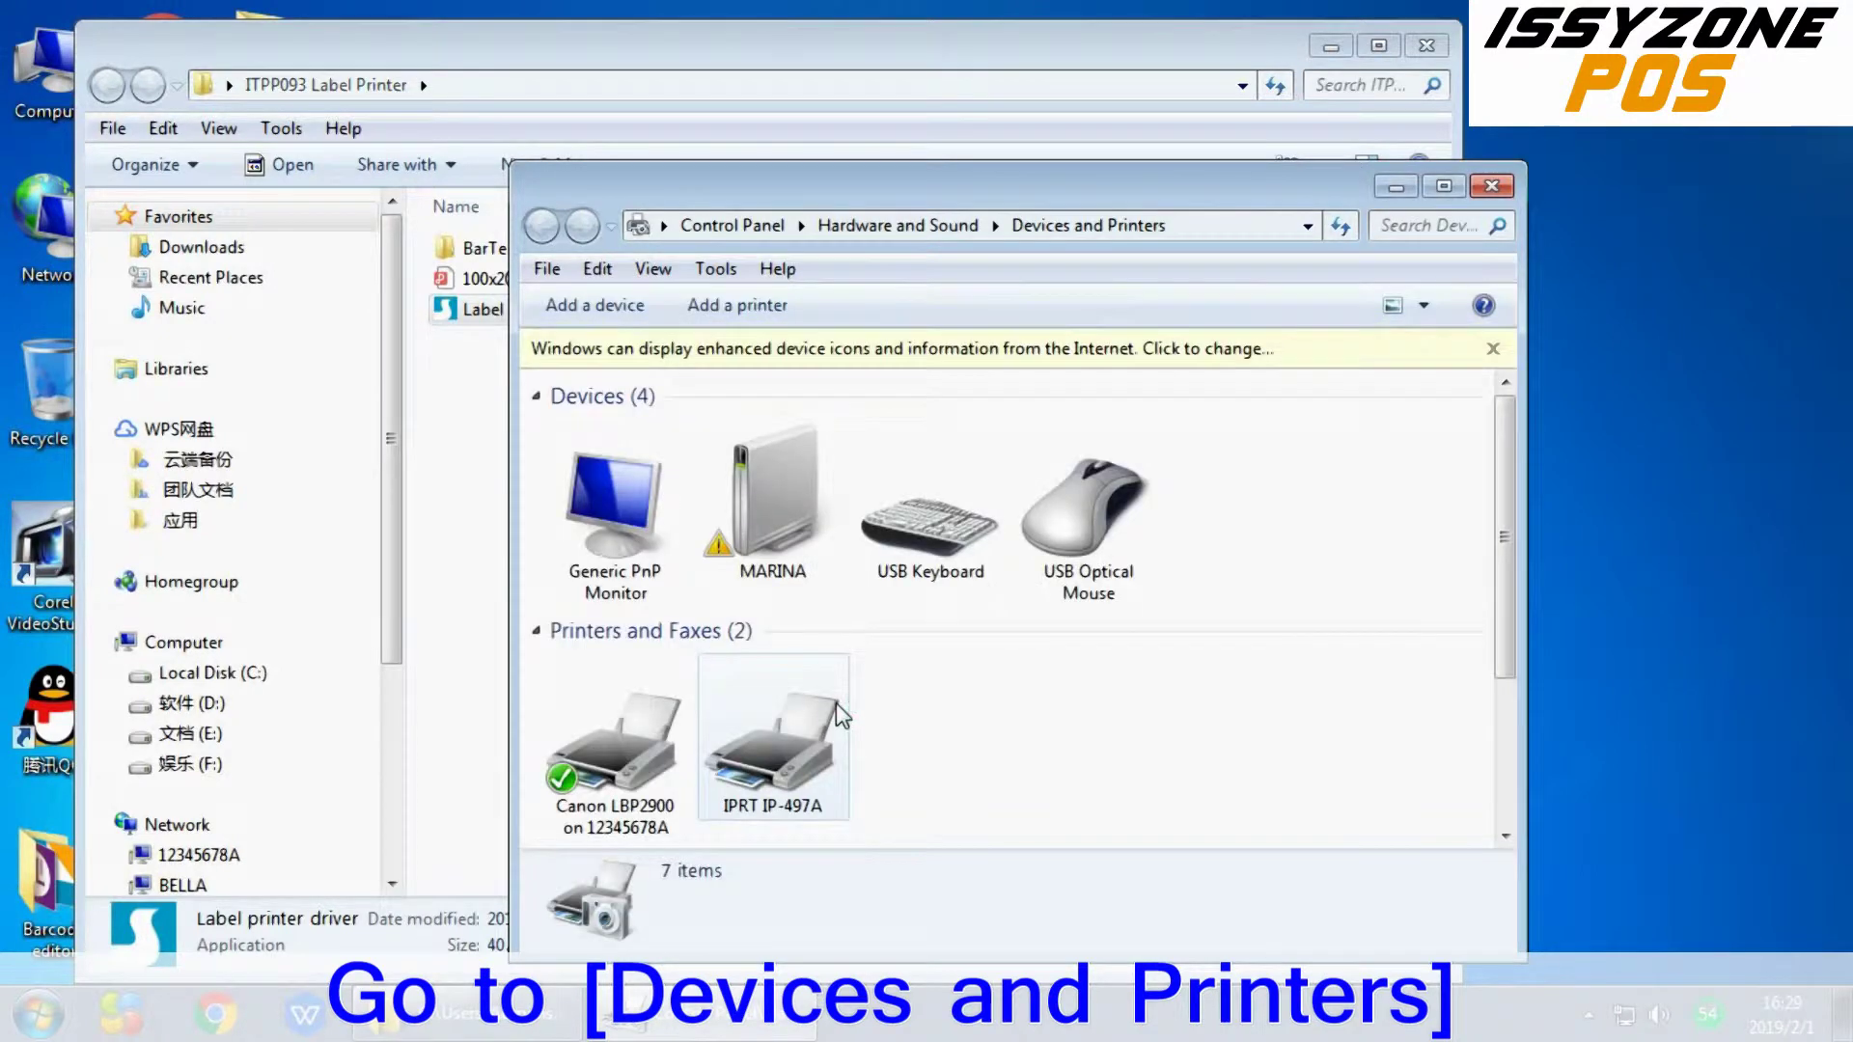
{"action": "right_click", "coordinate": [787, 751]}
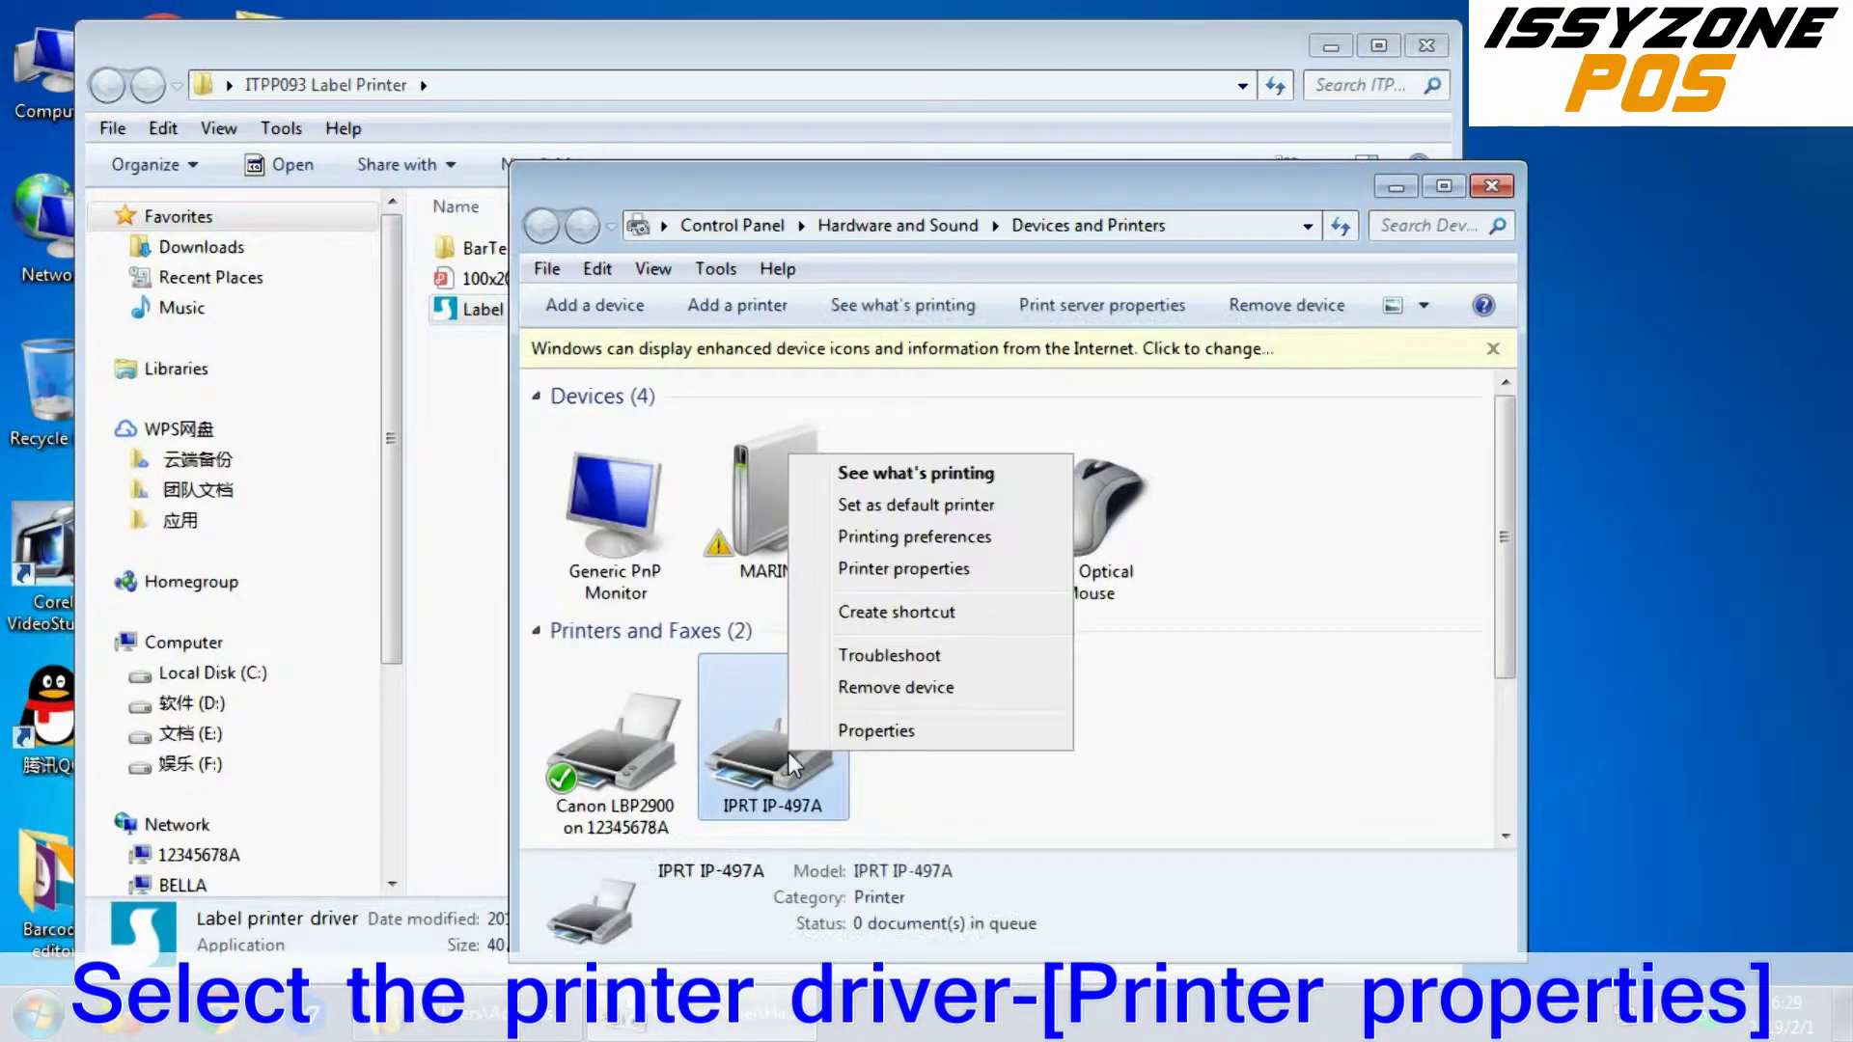
{"action": "left_click", "coordinate": [890, 571]}
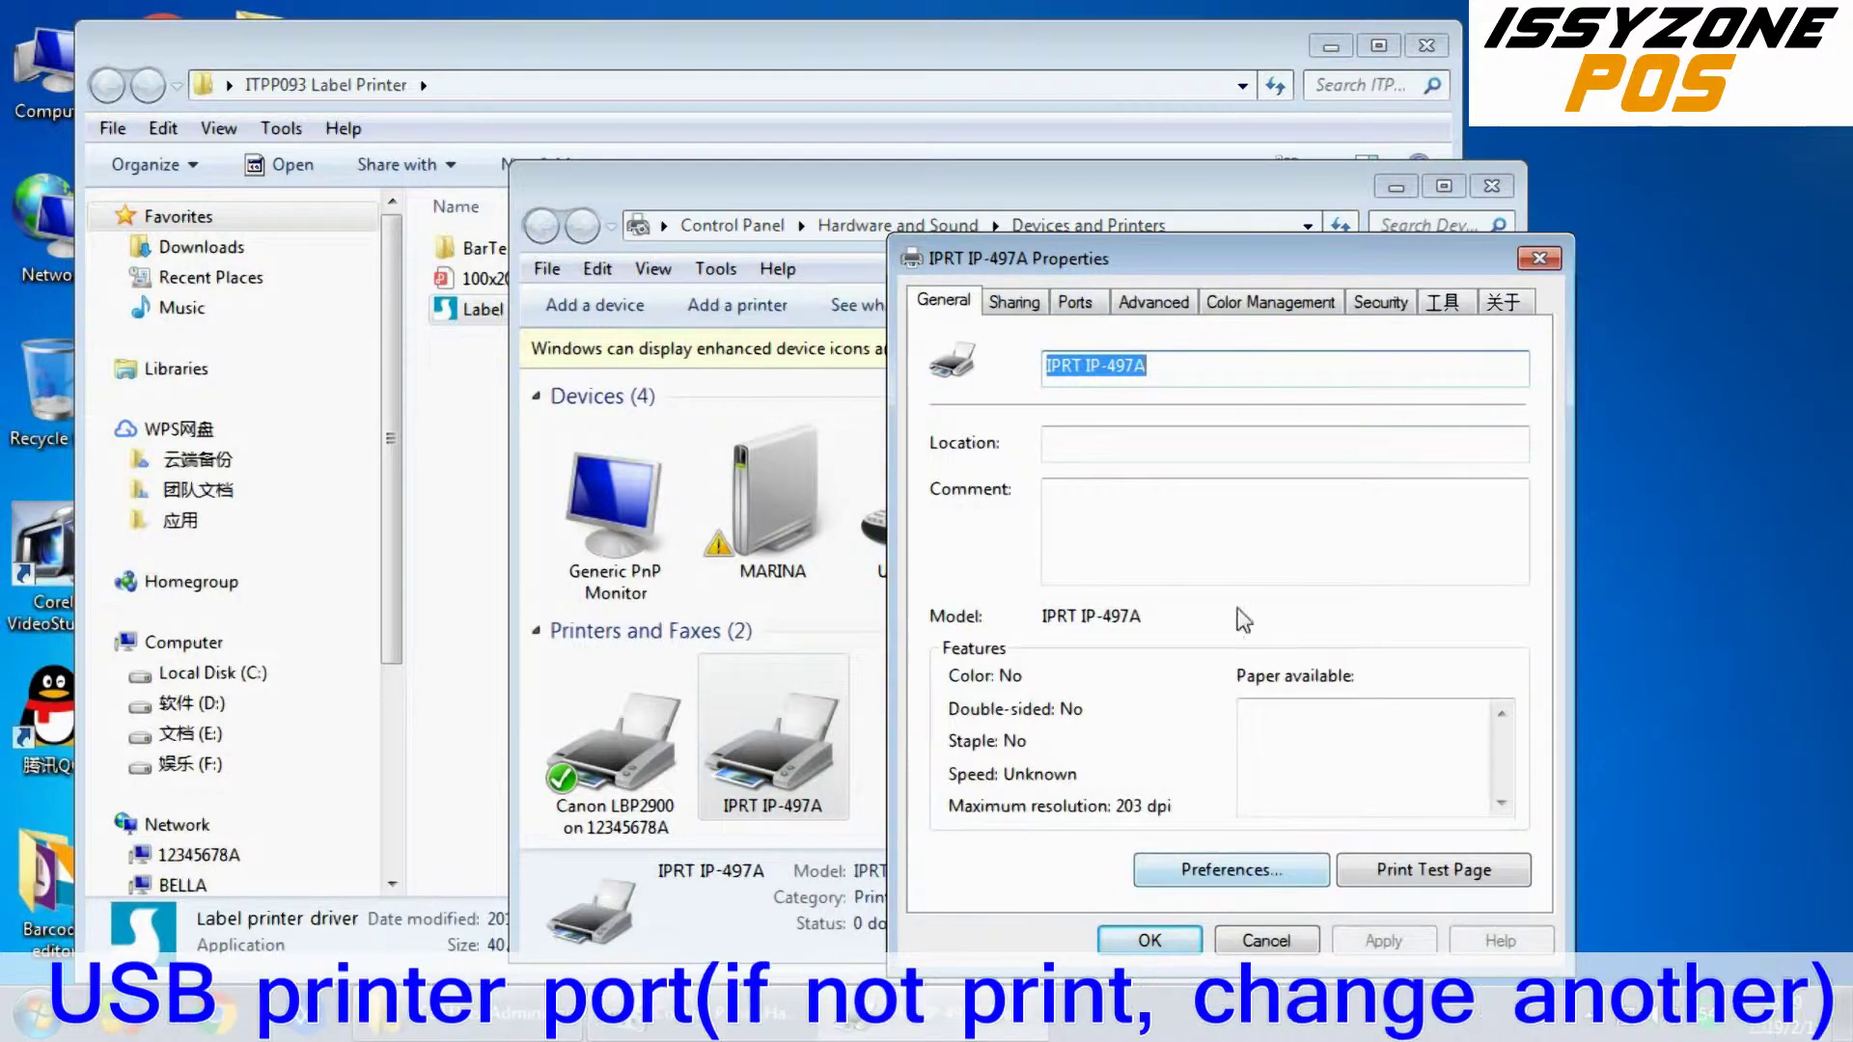
{"action": "left_click", "coordinate": [1072, 307]}
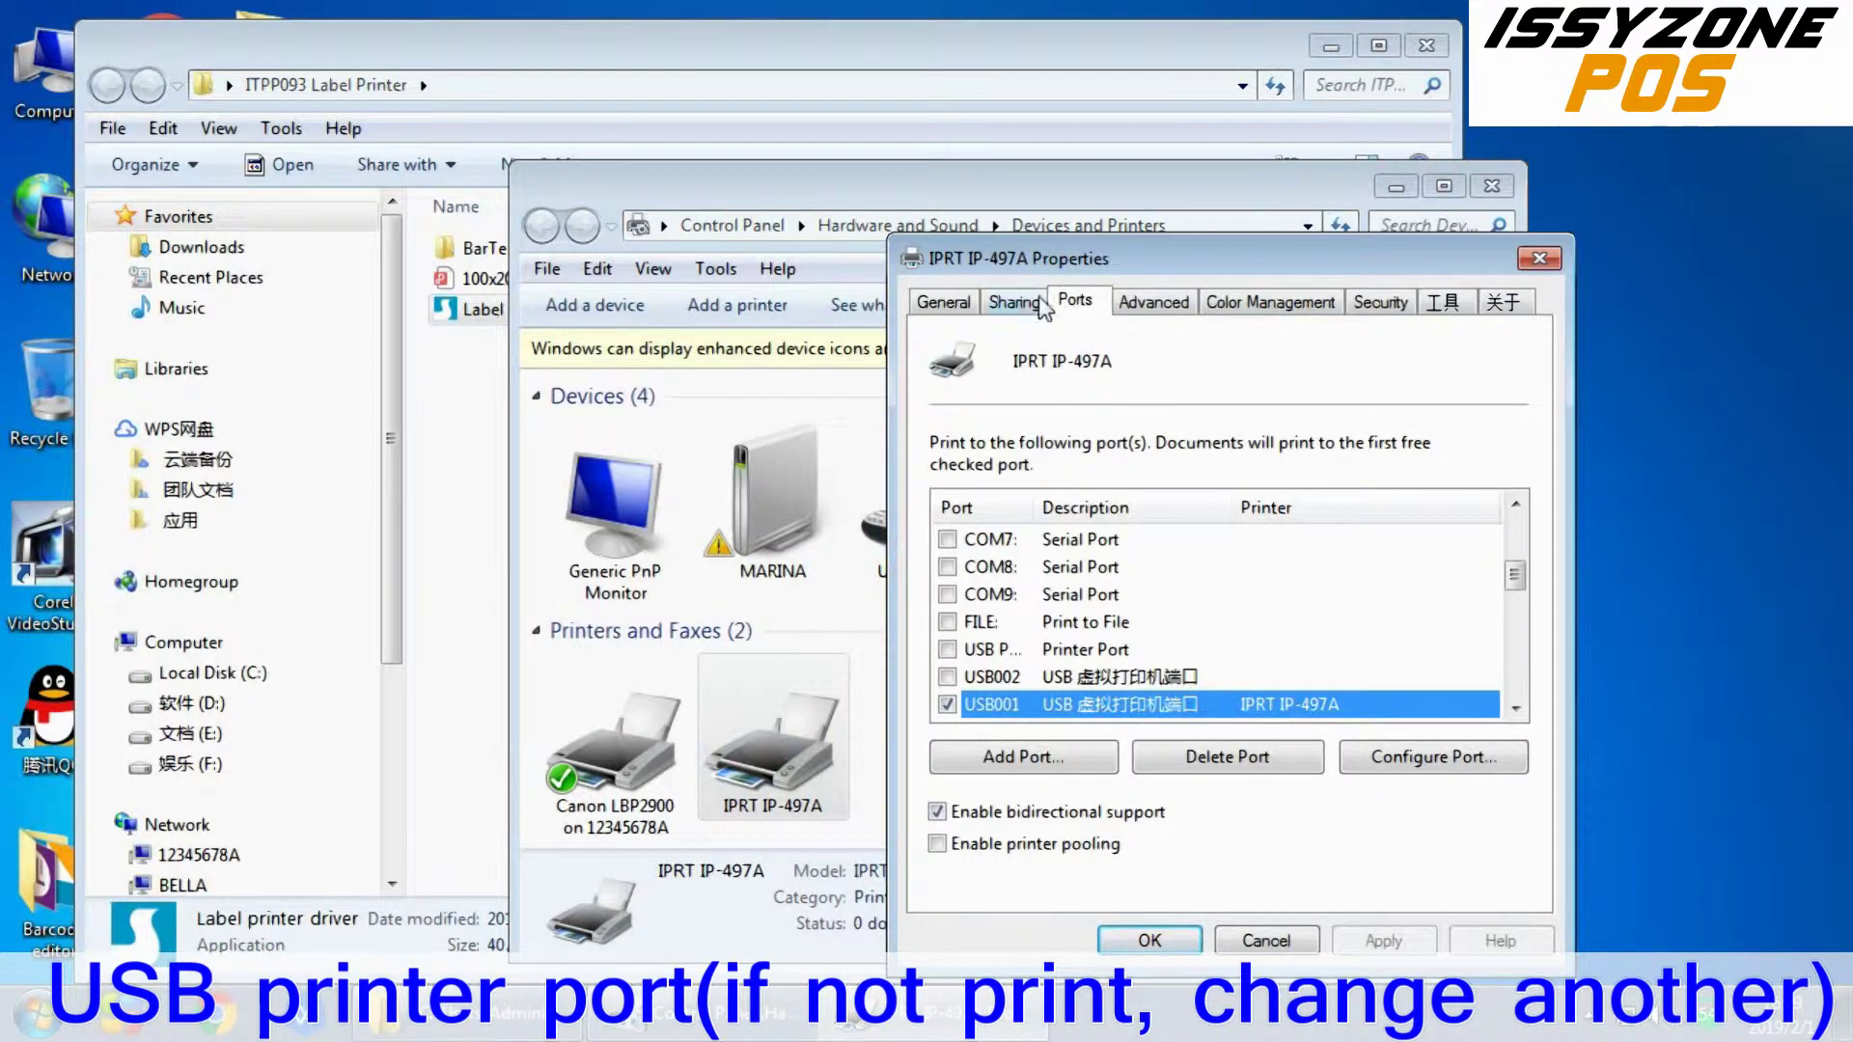
Create a new label stock 100 mm wide and 200 mm high in the IPRT IP-497A printing preferences
{"action": "left_click", "coordinate": [946, 302]}
{"action": "left_click", "coordinate": [1277, 858]}
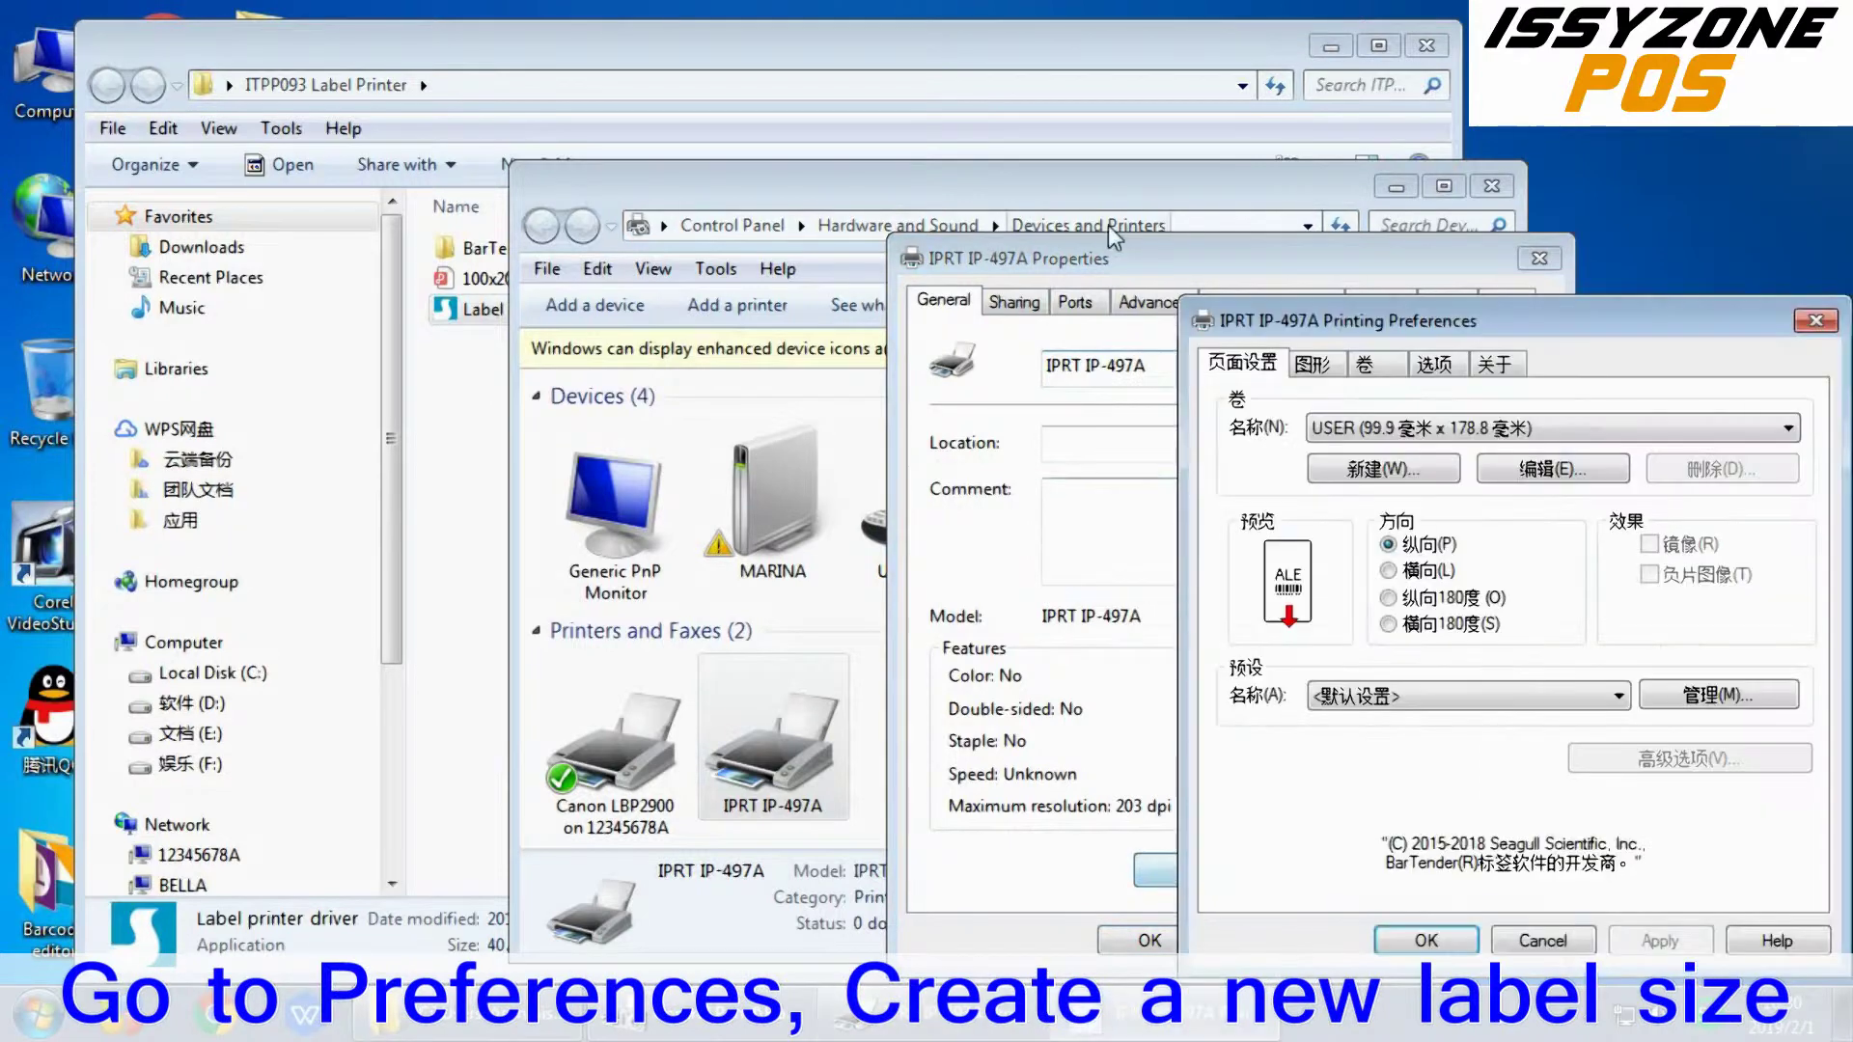
{"action": "left_click_drag", "start_coordinate": [1290, 312], "coordinate": [893, 165]}
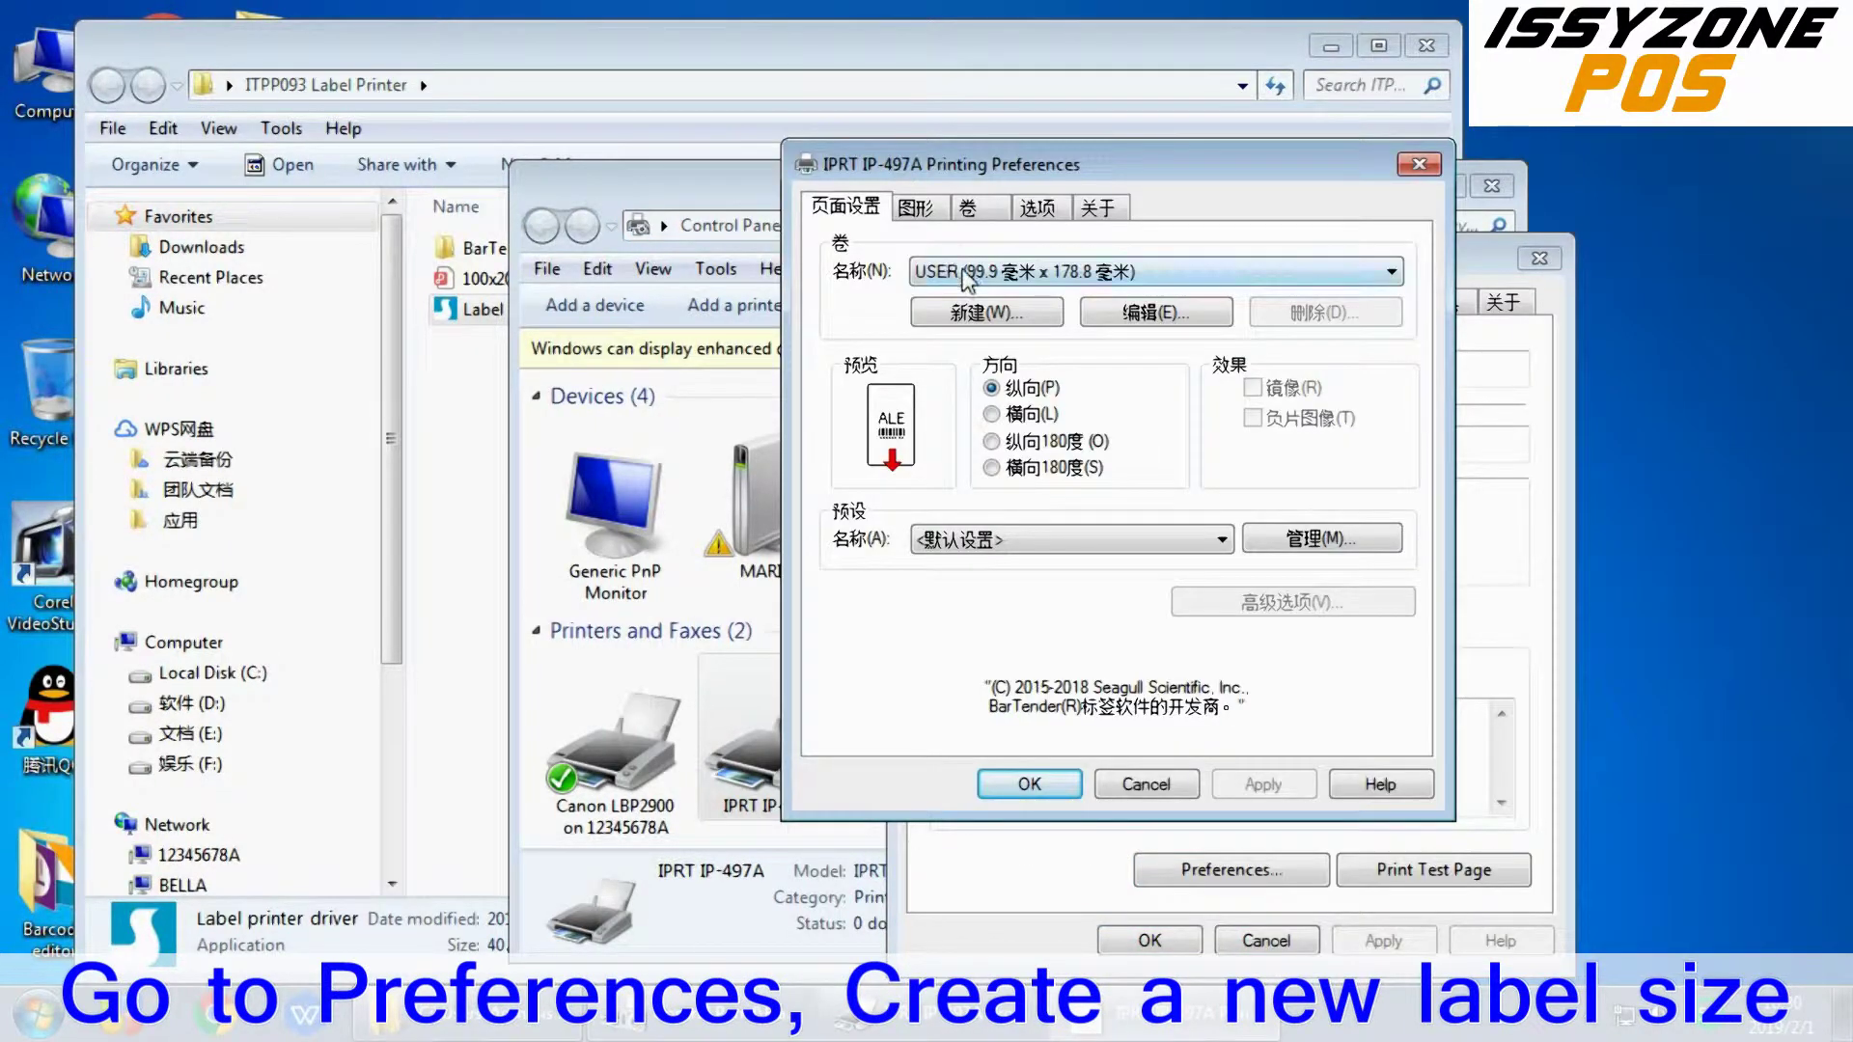
{"action": "left_click", "coordinate": [1023, 314]}
{"action": "double_click", "coordinate": [975, 397]}
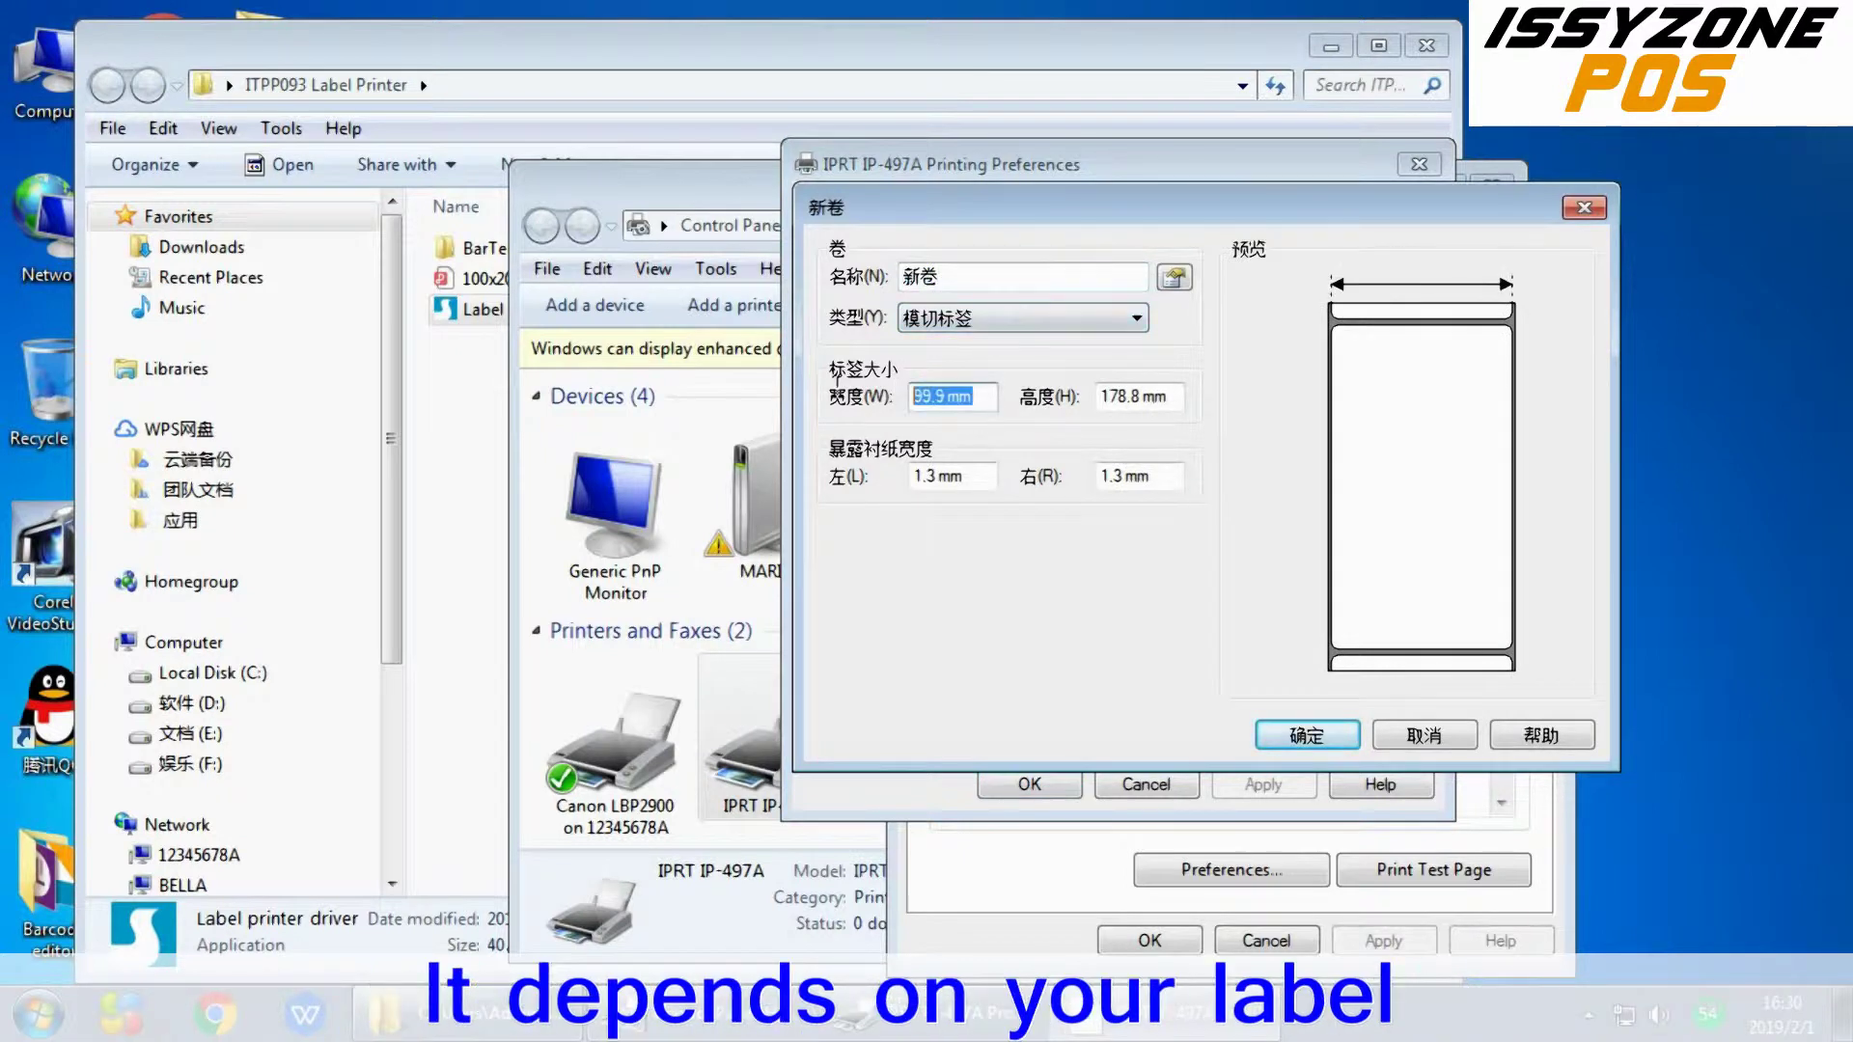
{"action": "type", "text": "100"}
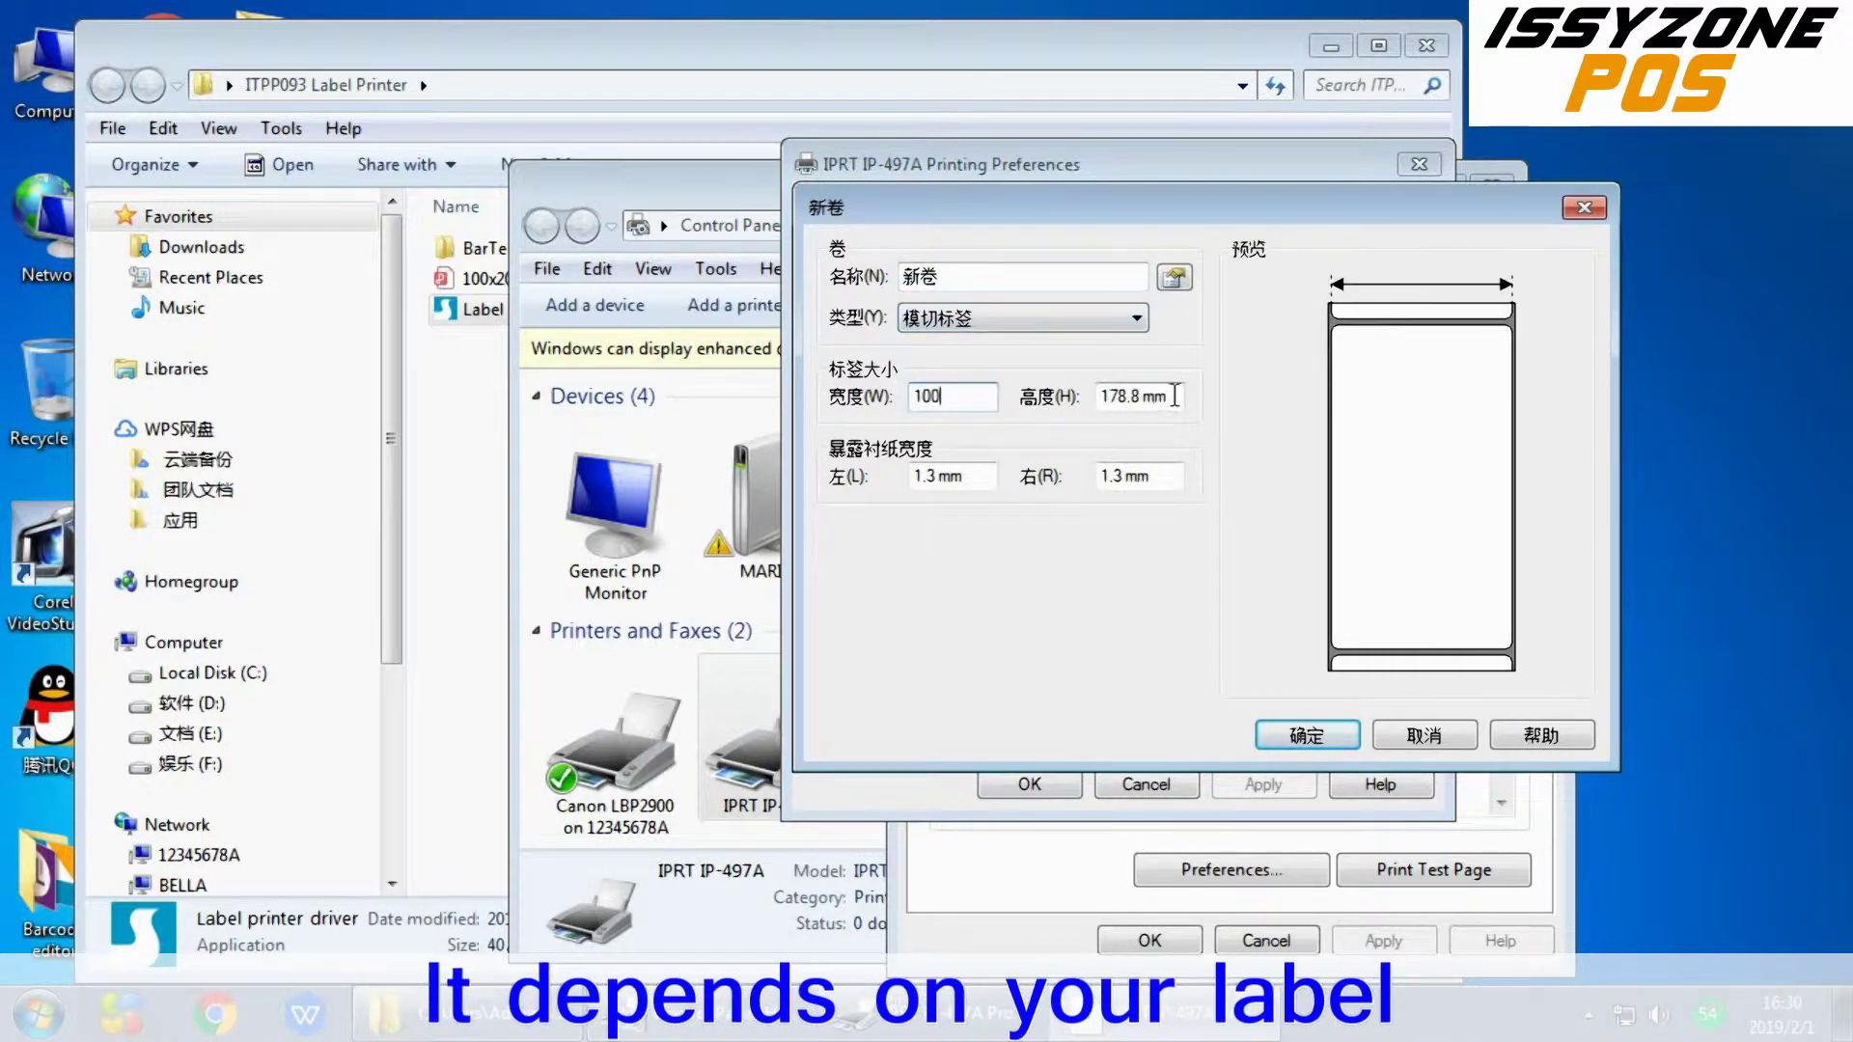
{"action": "double_click", "coordinate": [1174, 395]}
{"action": "type", "text": "200"}
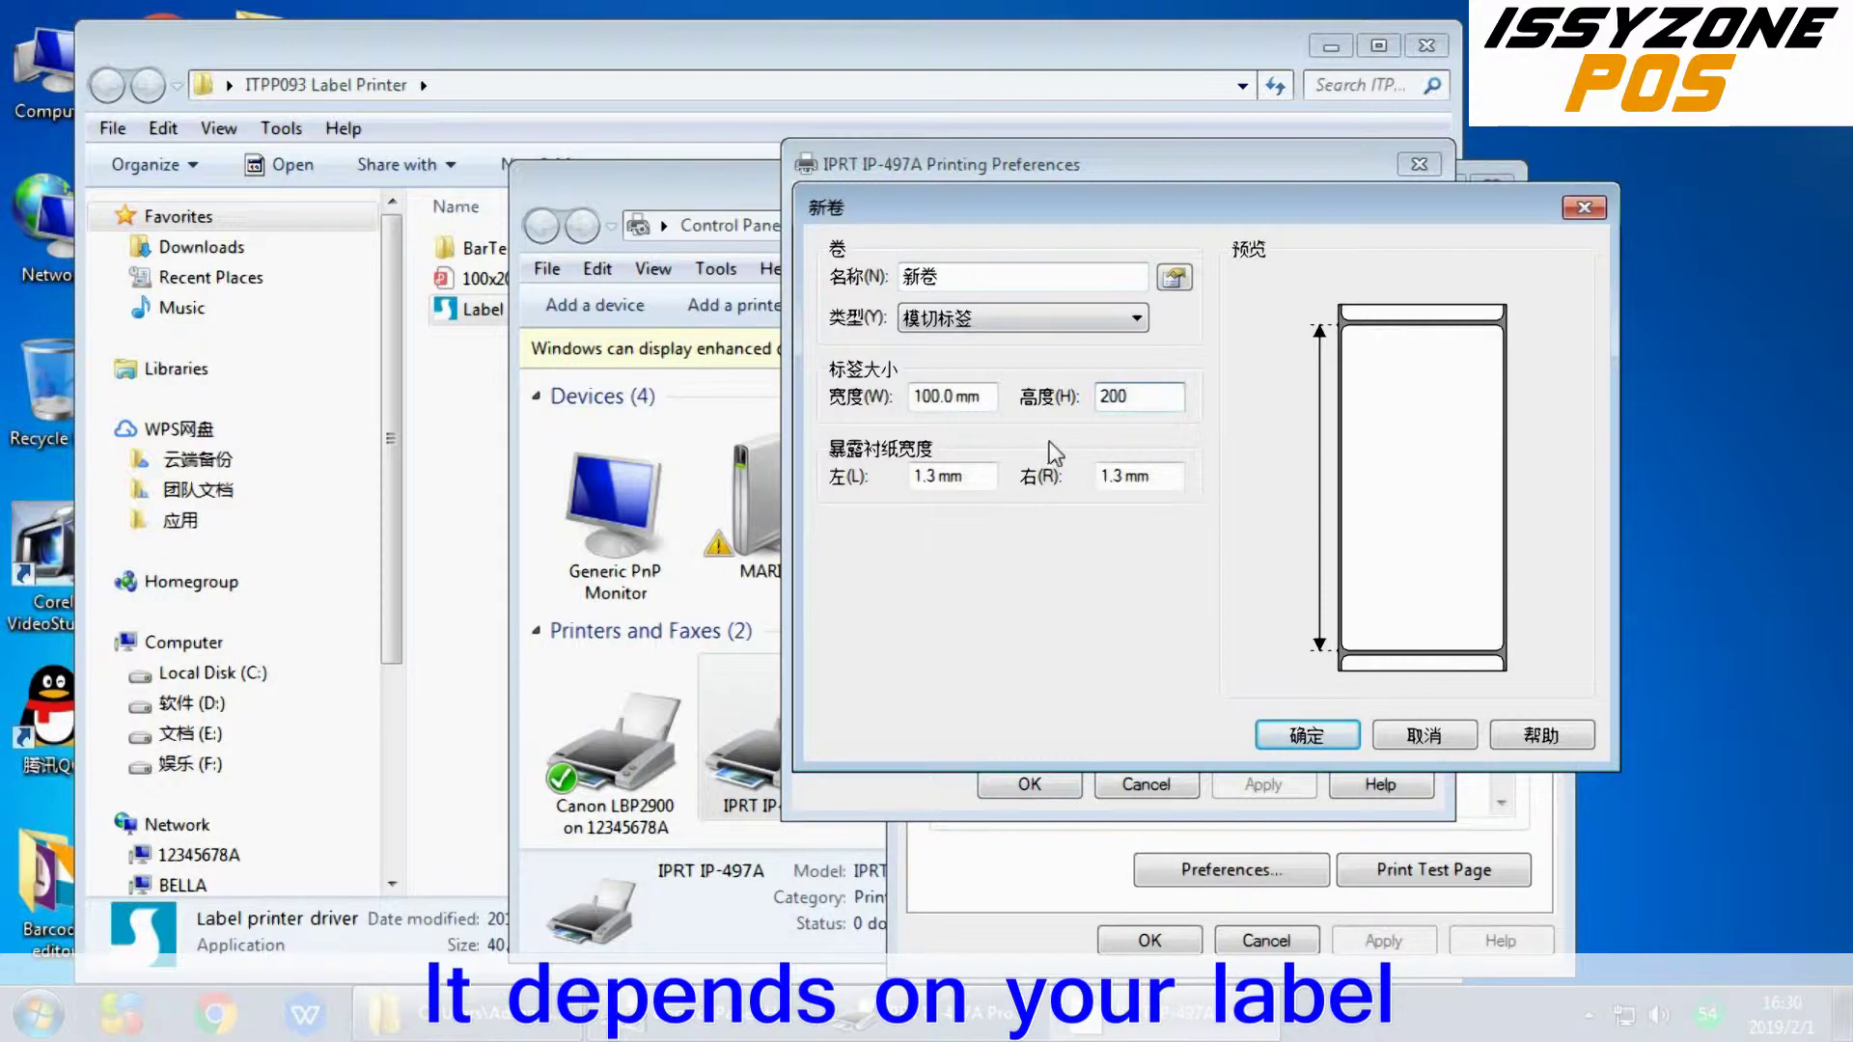
{"action": "left_click", "coordinate": [1296, 719]}
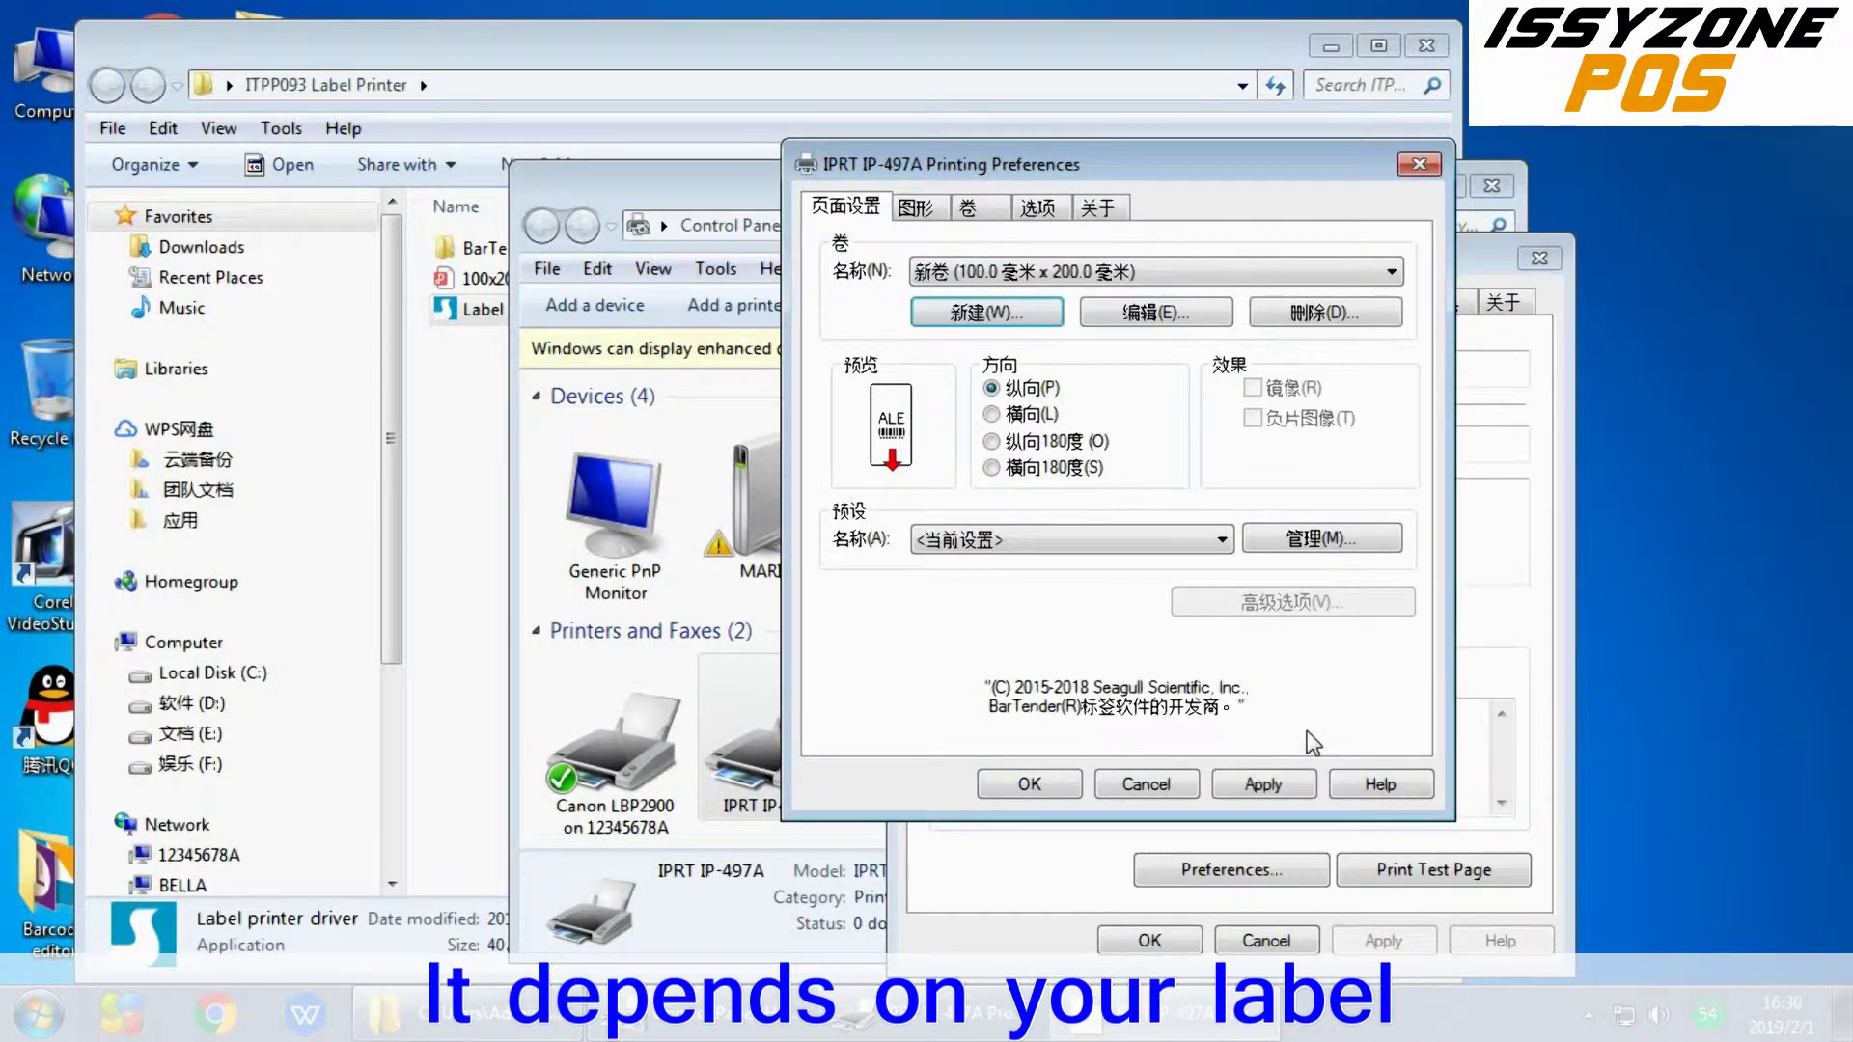
Apply the new label stock to the printing preferences and print a test page
{"action": "left_click", "coordinate": [1283, 786]}
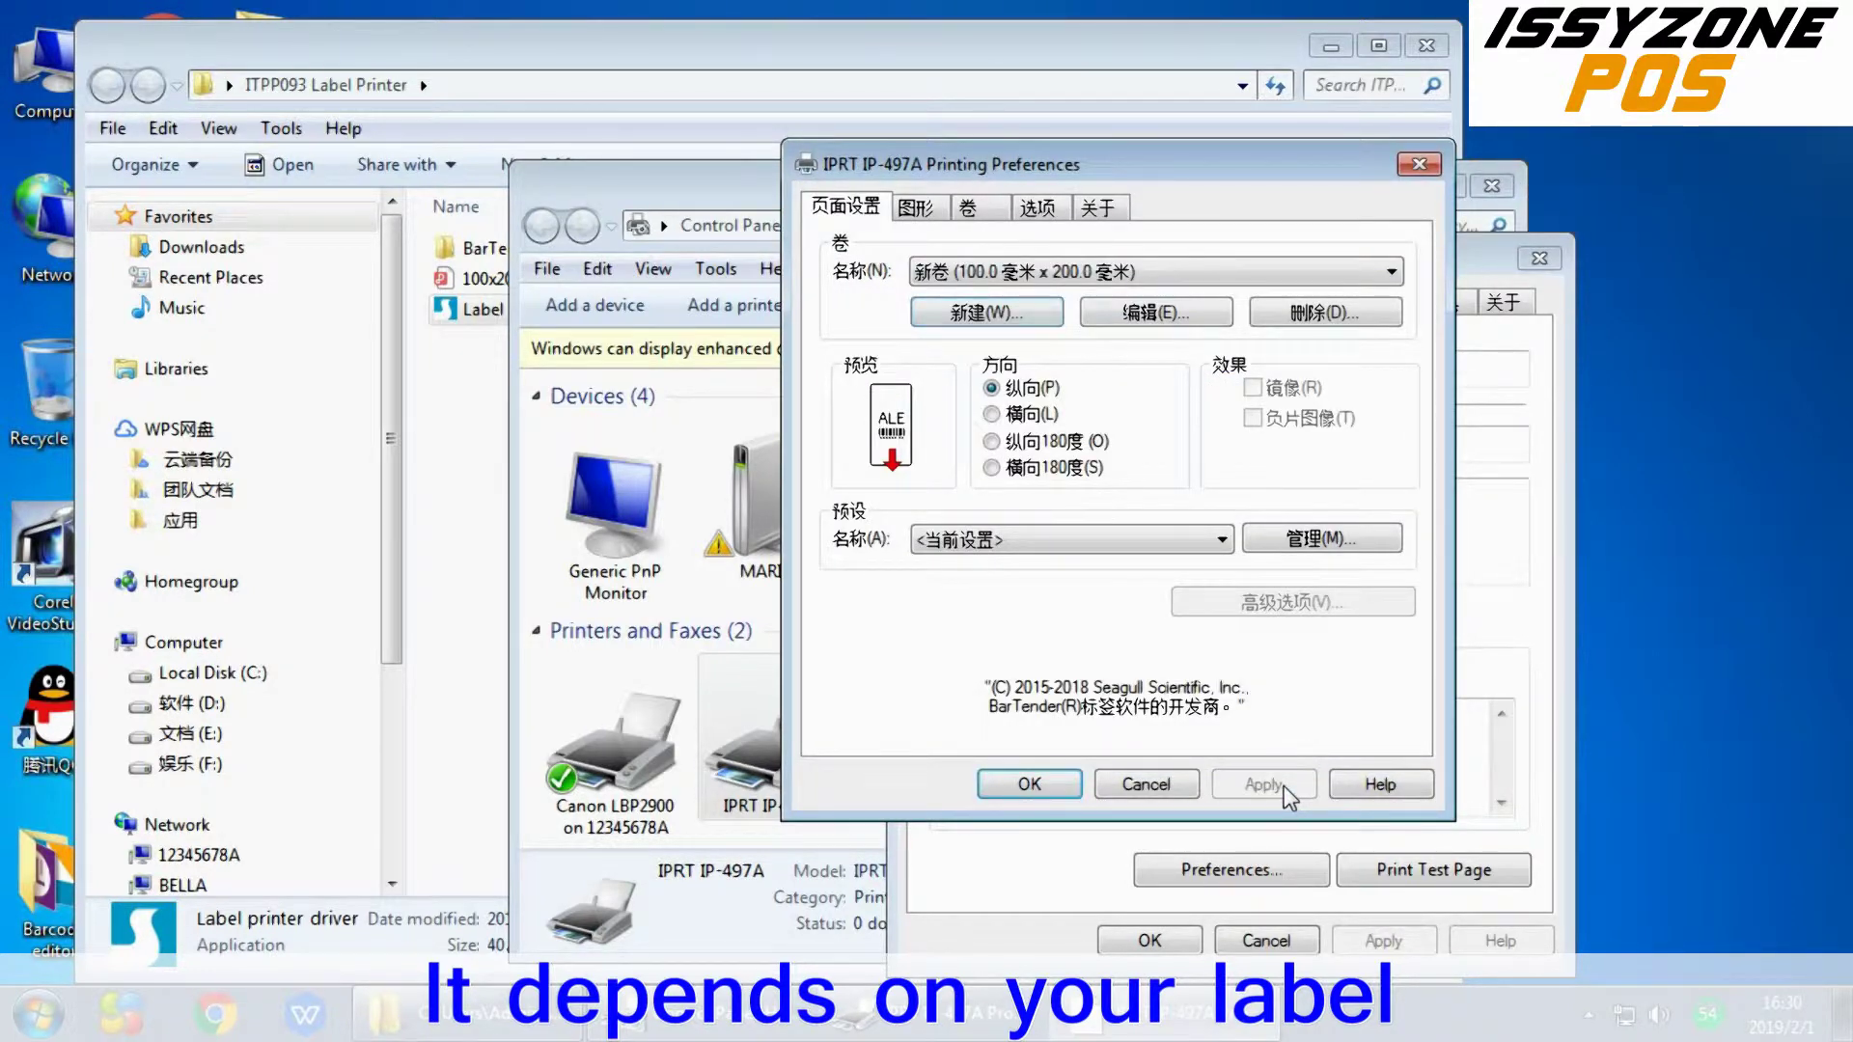
{"action": "left_click", "coordinate": [1042, 785]}
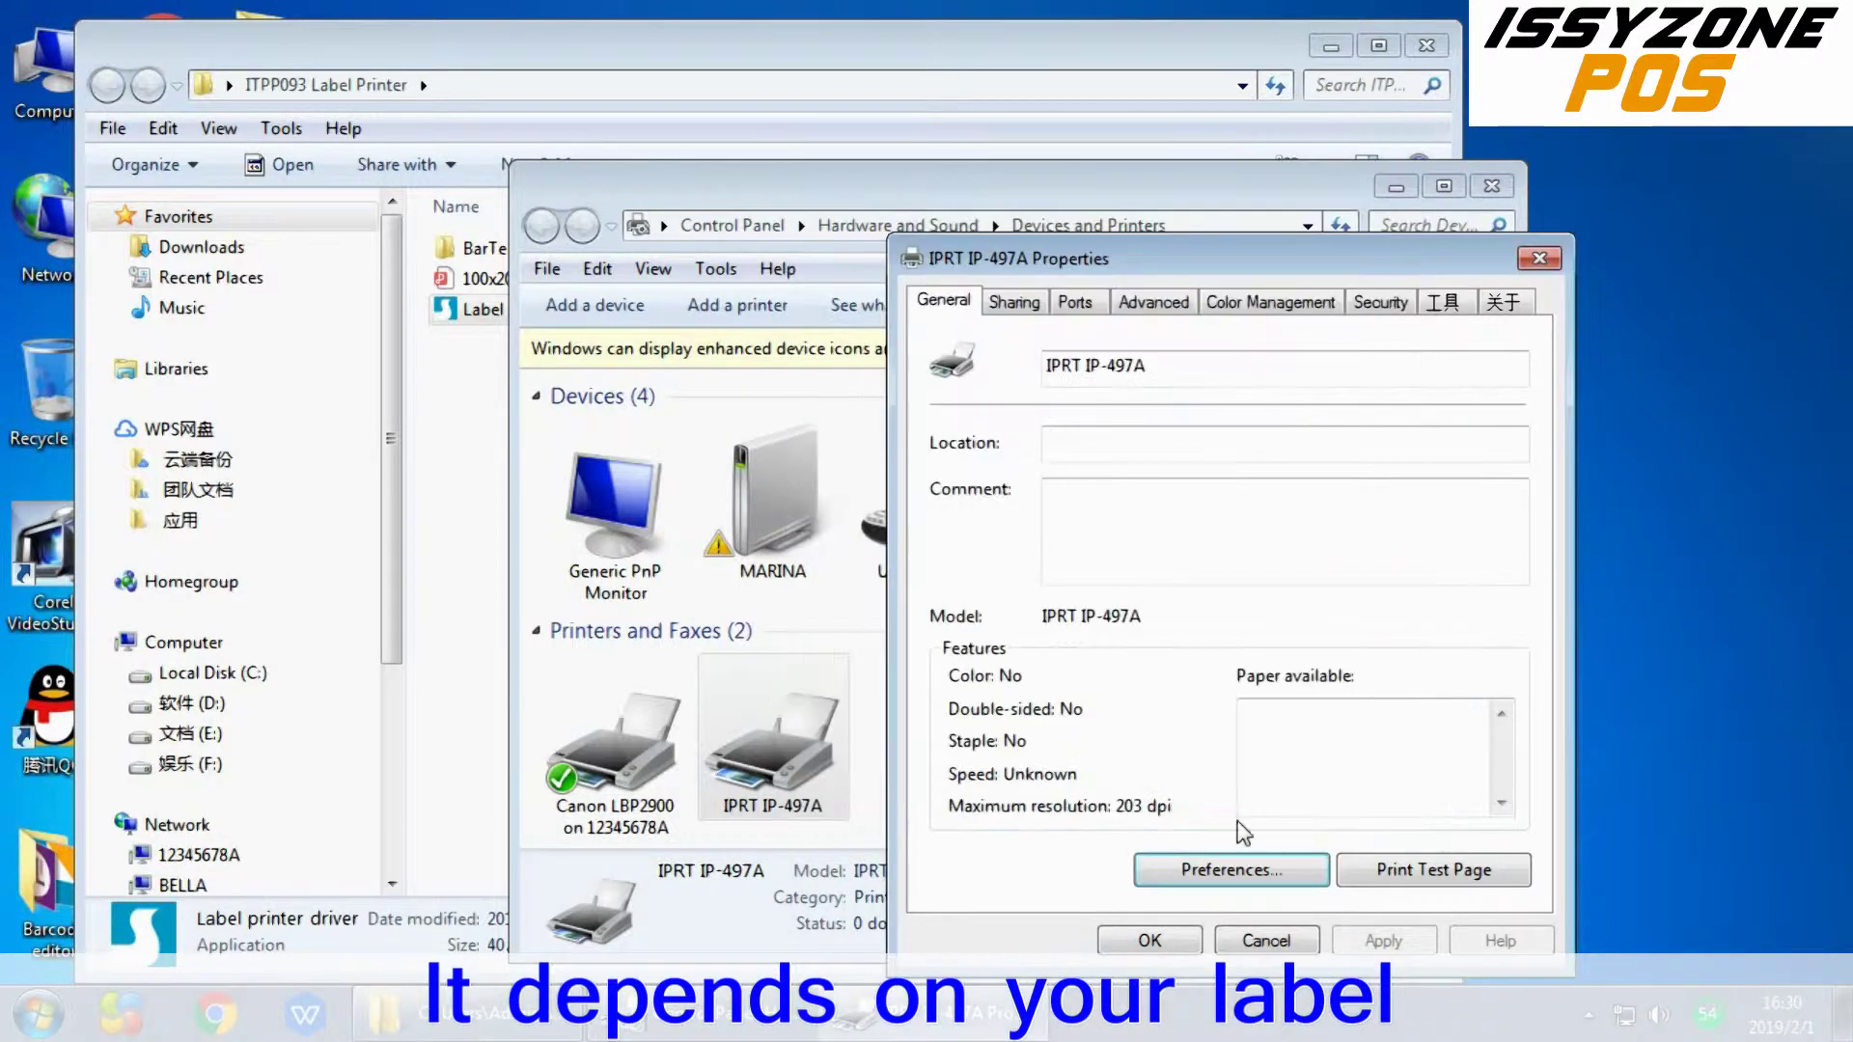
{"action": "left_click", "coordinate": [1383, 878]}
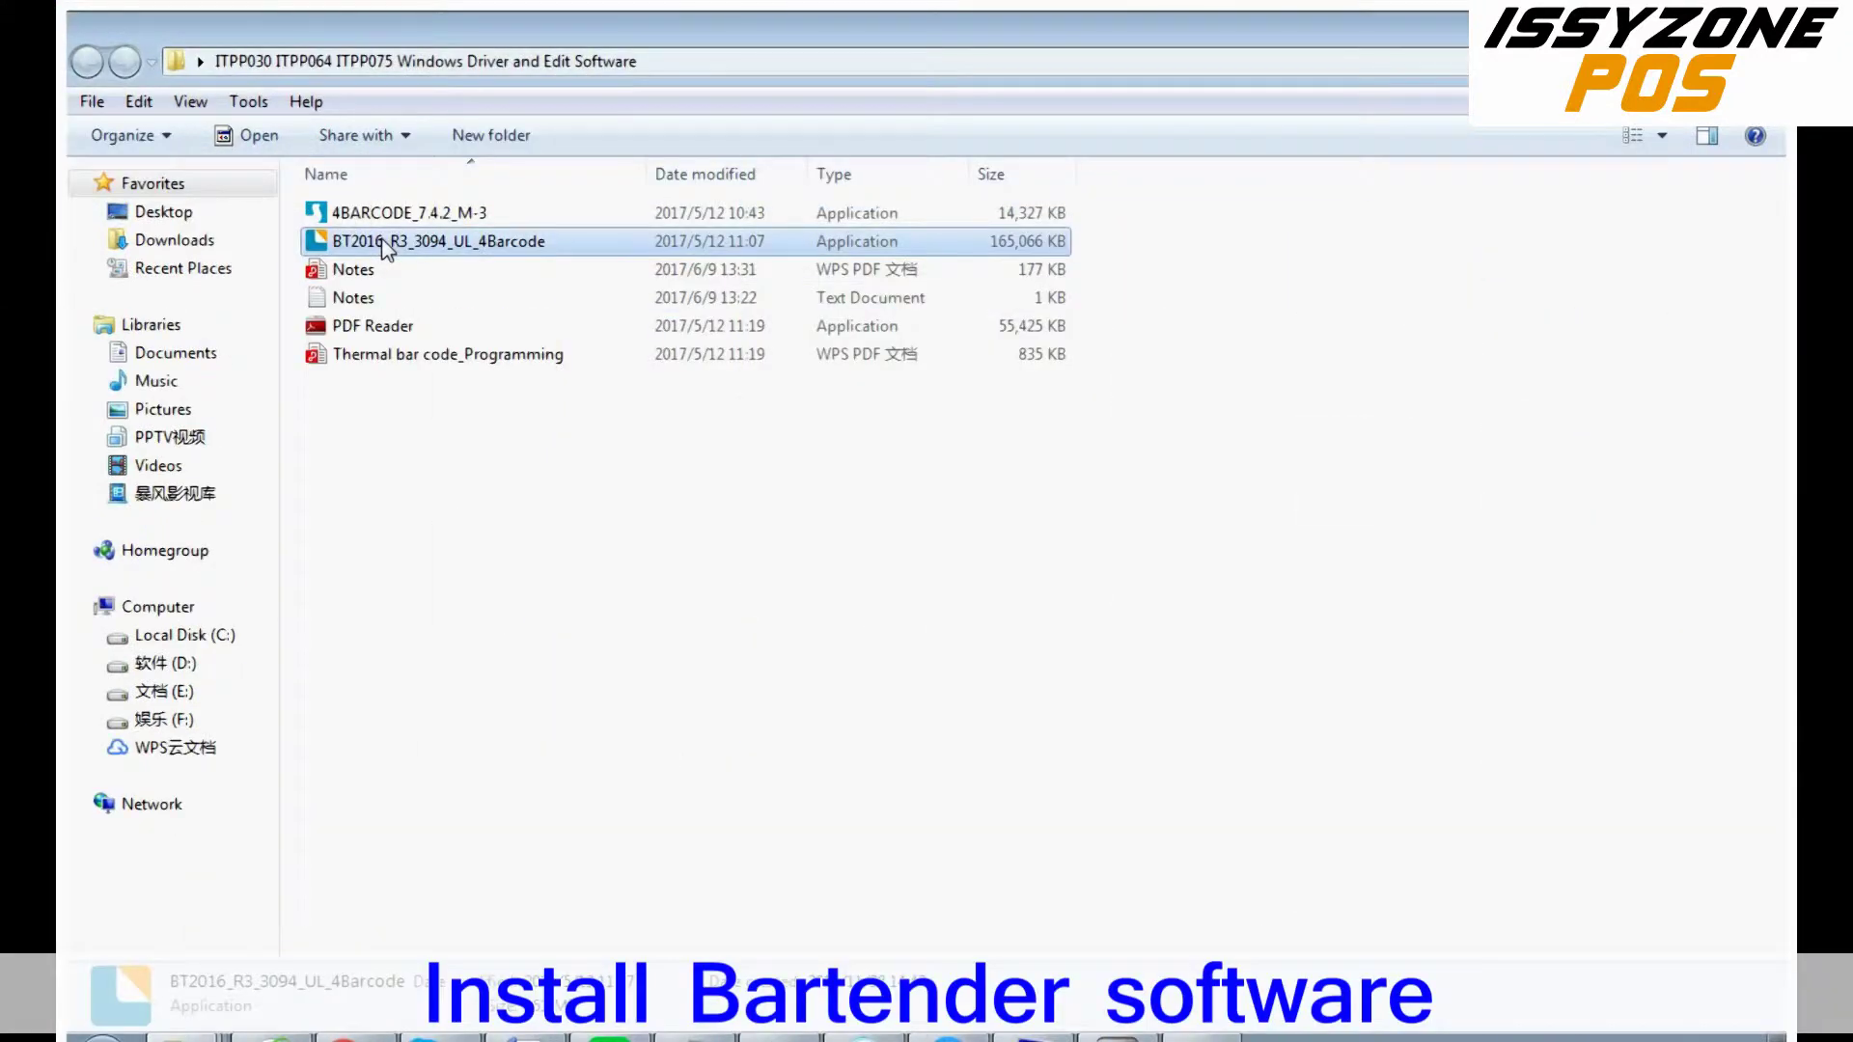
Start the BT2016_R3_3094_UL_4Barcode installer with English as the setup language
{"action": "double_click", "coordinate": [386, 248]}
{"action": "left_click", "coordinate": [820, 551]}
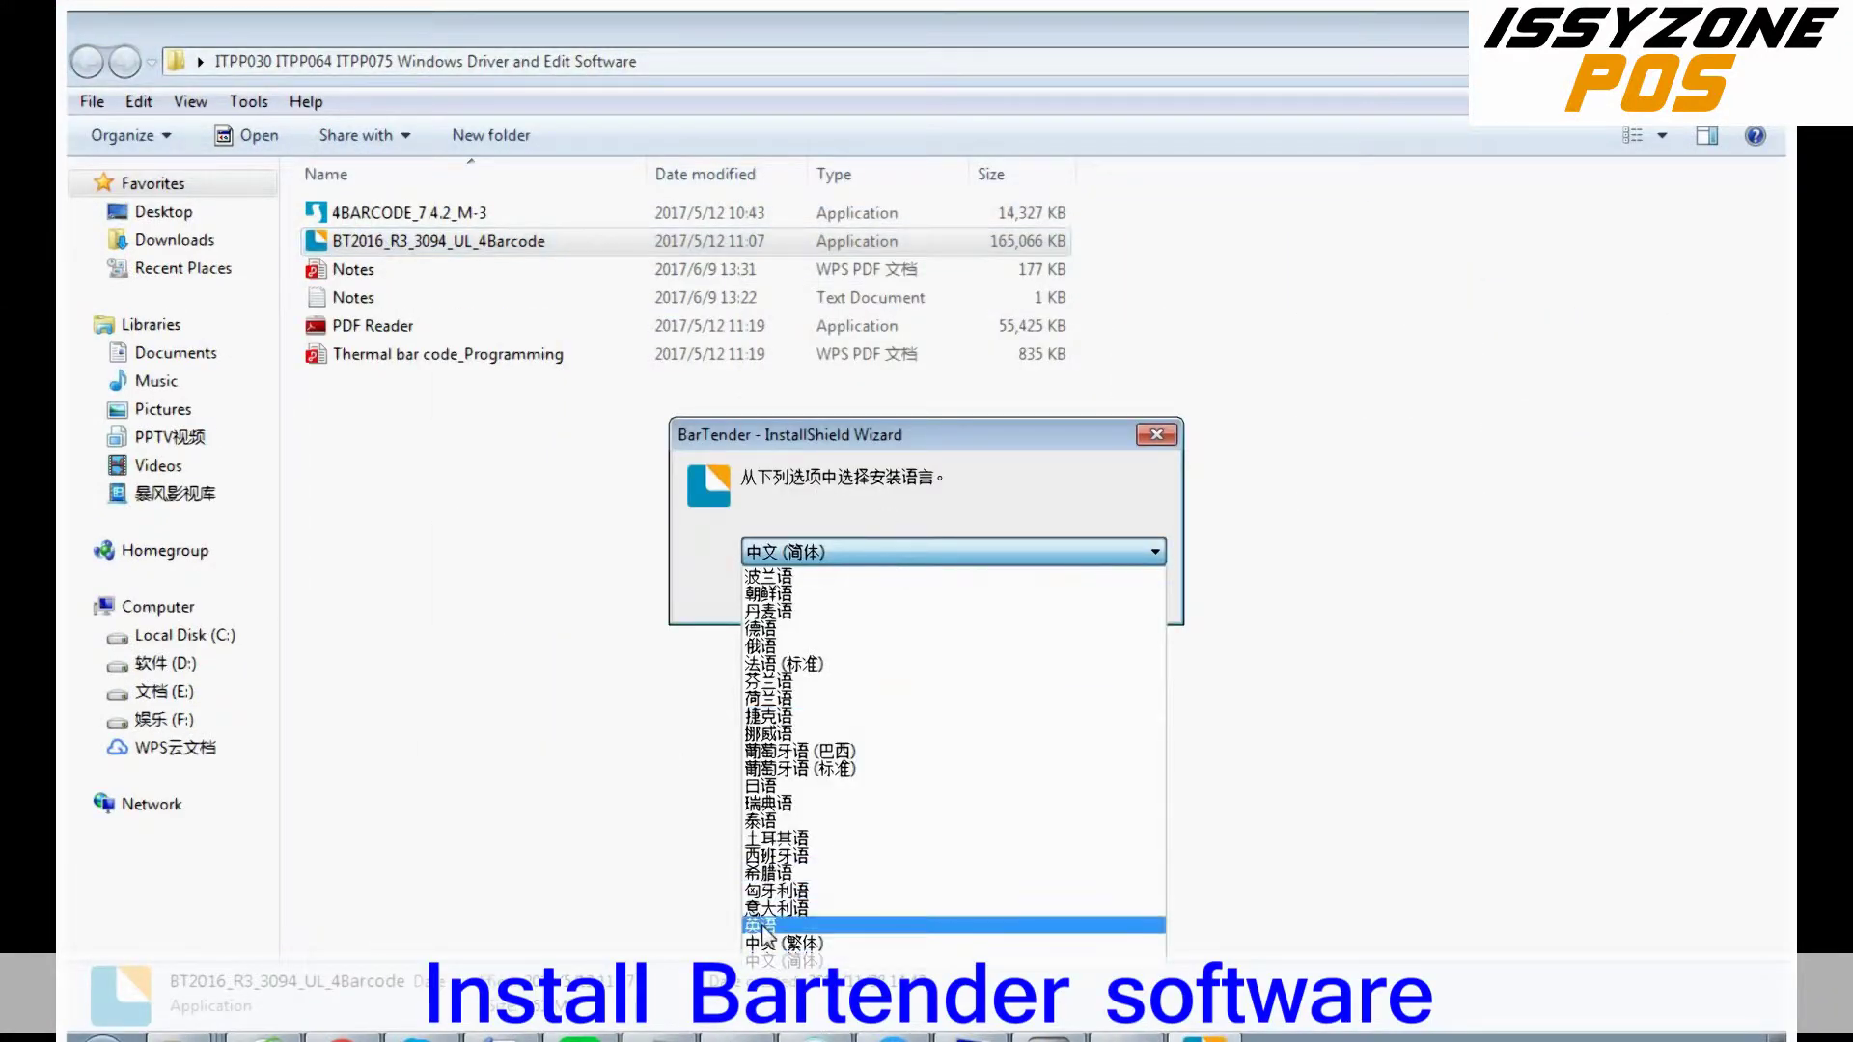
{"action": "left_click", "coordinate": [826, 850]}
{"action": "left_click", "coordinate": [999, 588]}
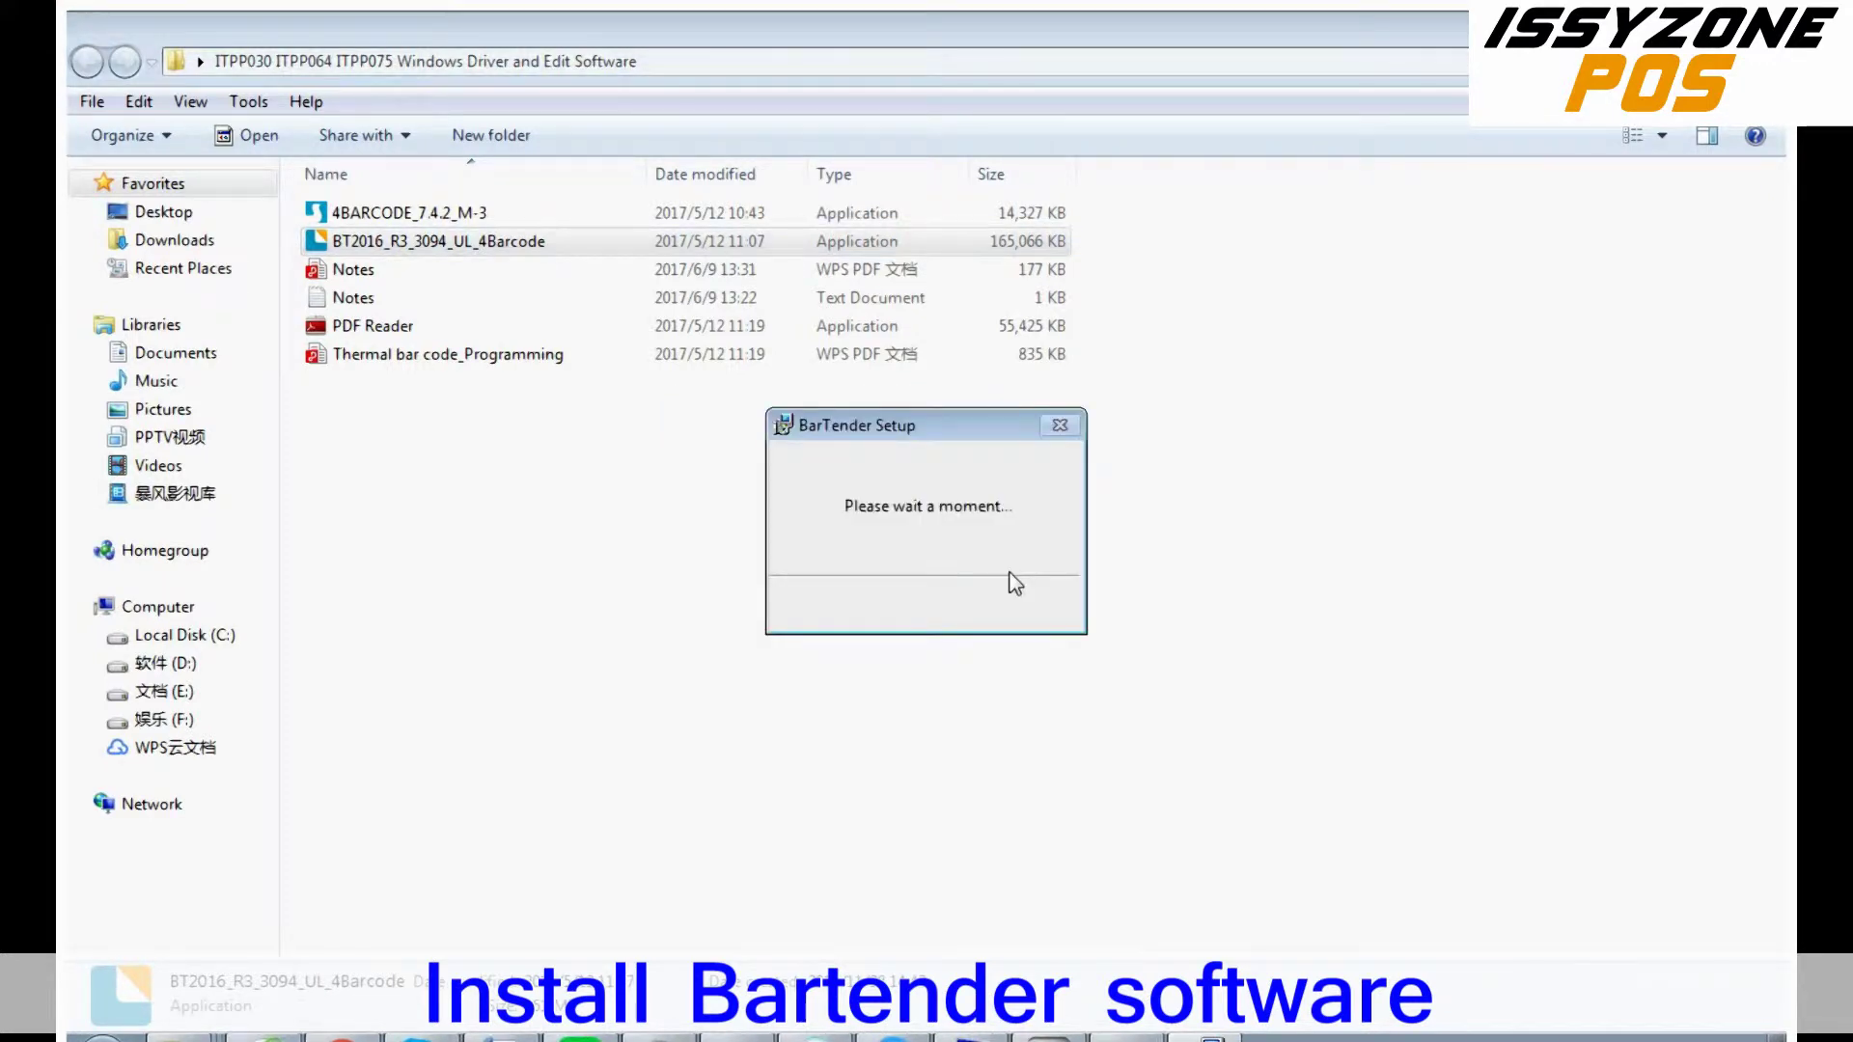
Accept the license agreement and install BarTender with the default features and installation folder
{"action": "left_click", "coordinate": [1136, 789]}
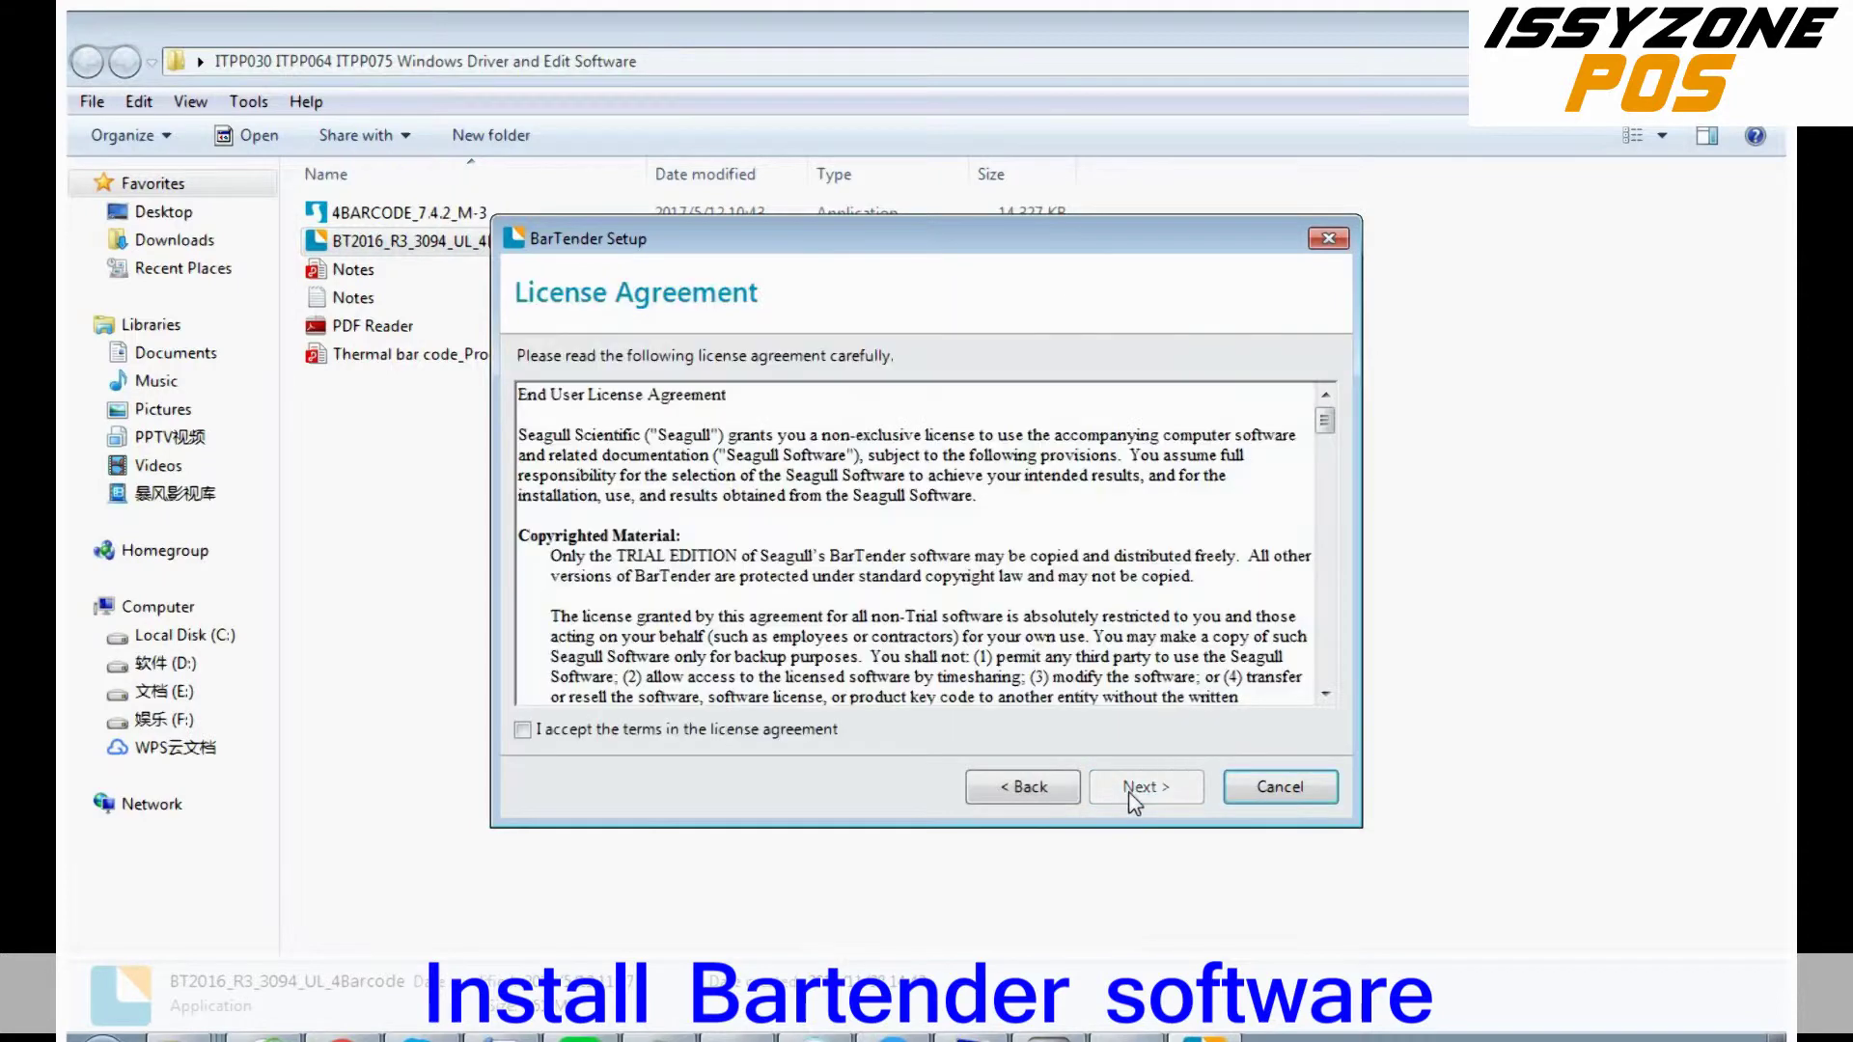
{"action": "left_click", "coordinate": [752, 734]}
{"action": "left_click", "coordinate": [1146, 787]}
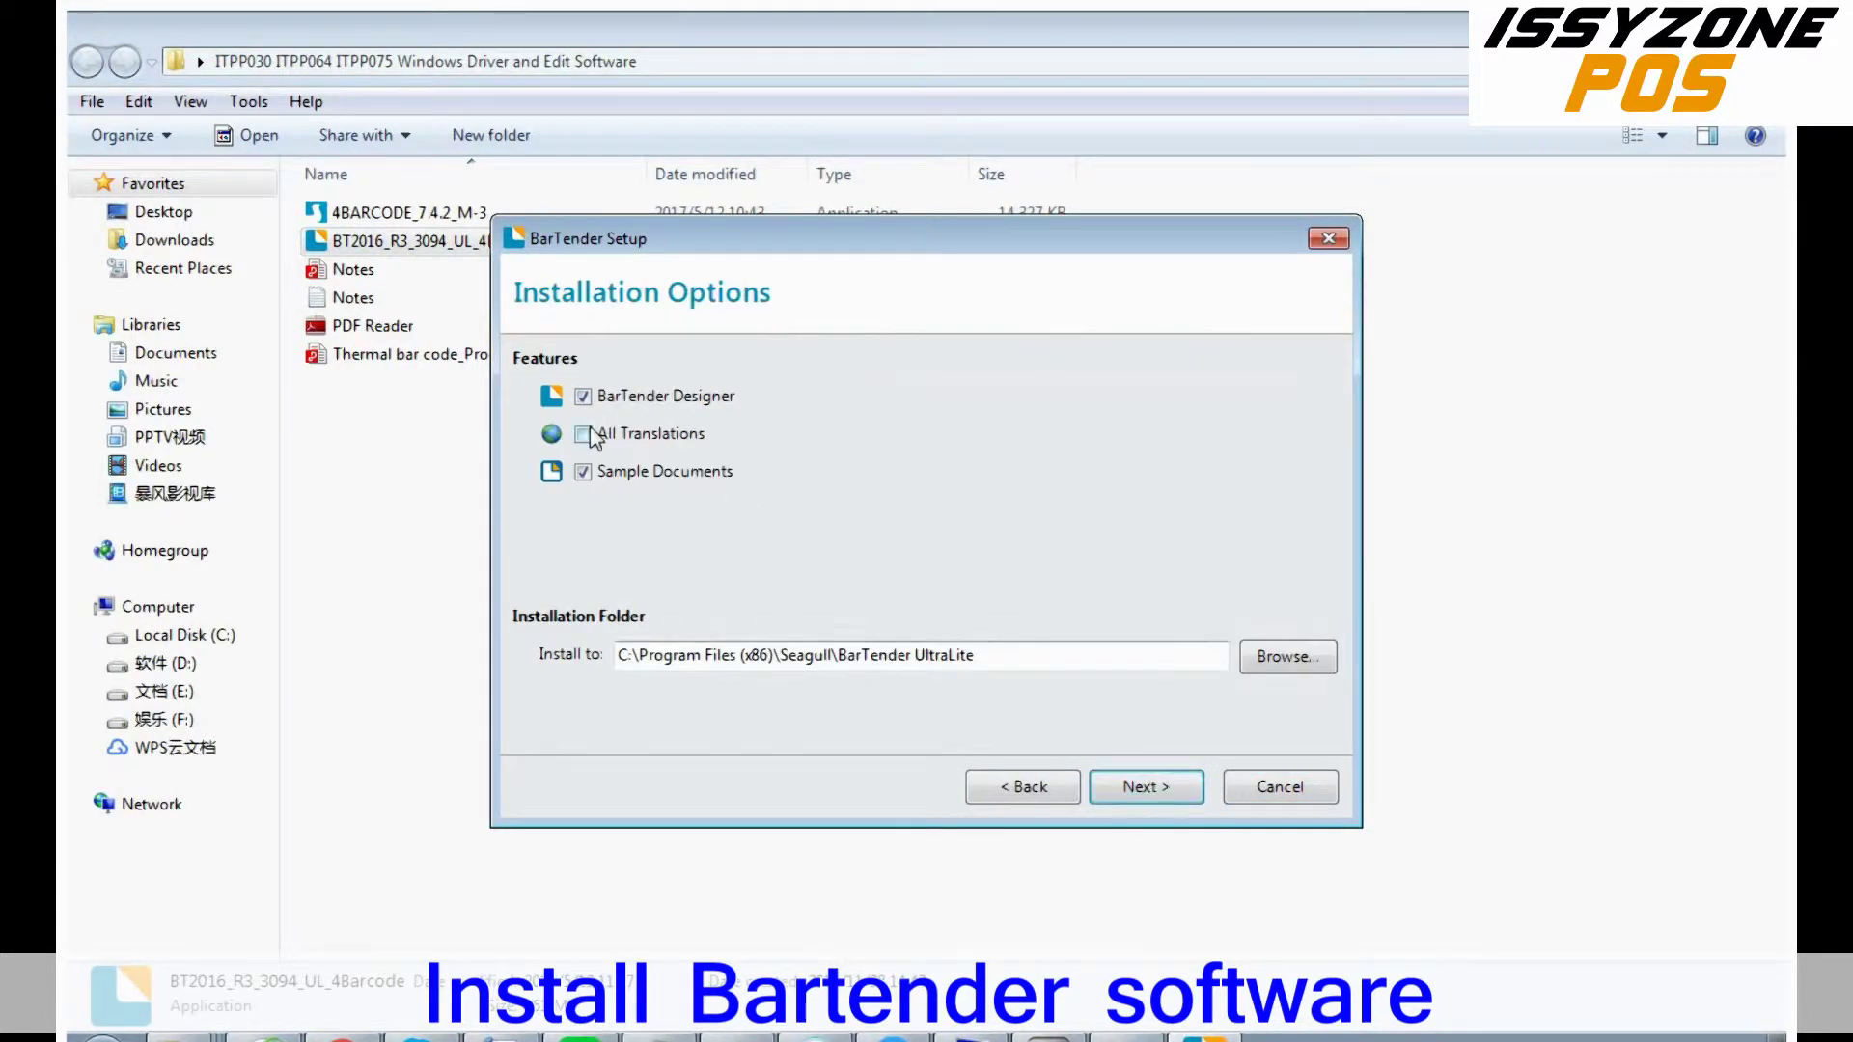
{"action": "left_click", "coordinate": [1143, 786]}
{"action": "left_click", "coordinate": [1127, 790]}
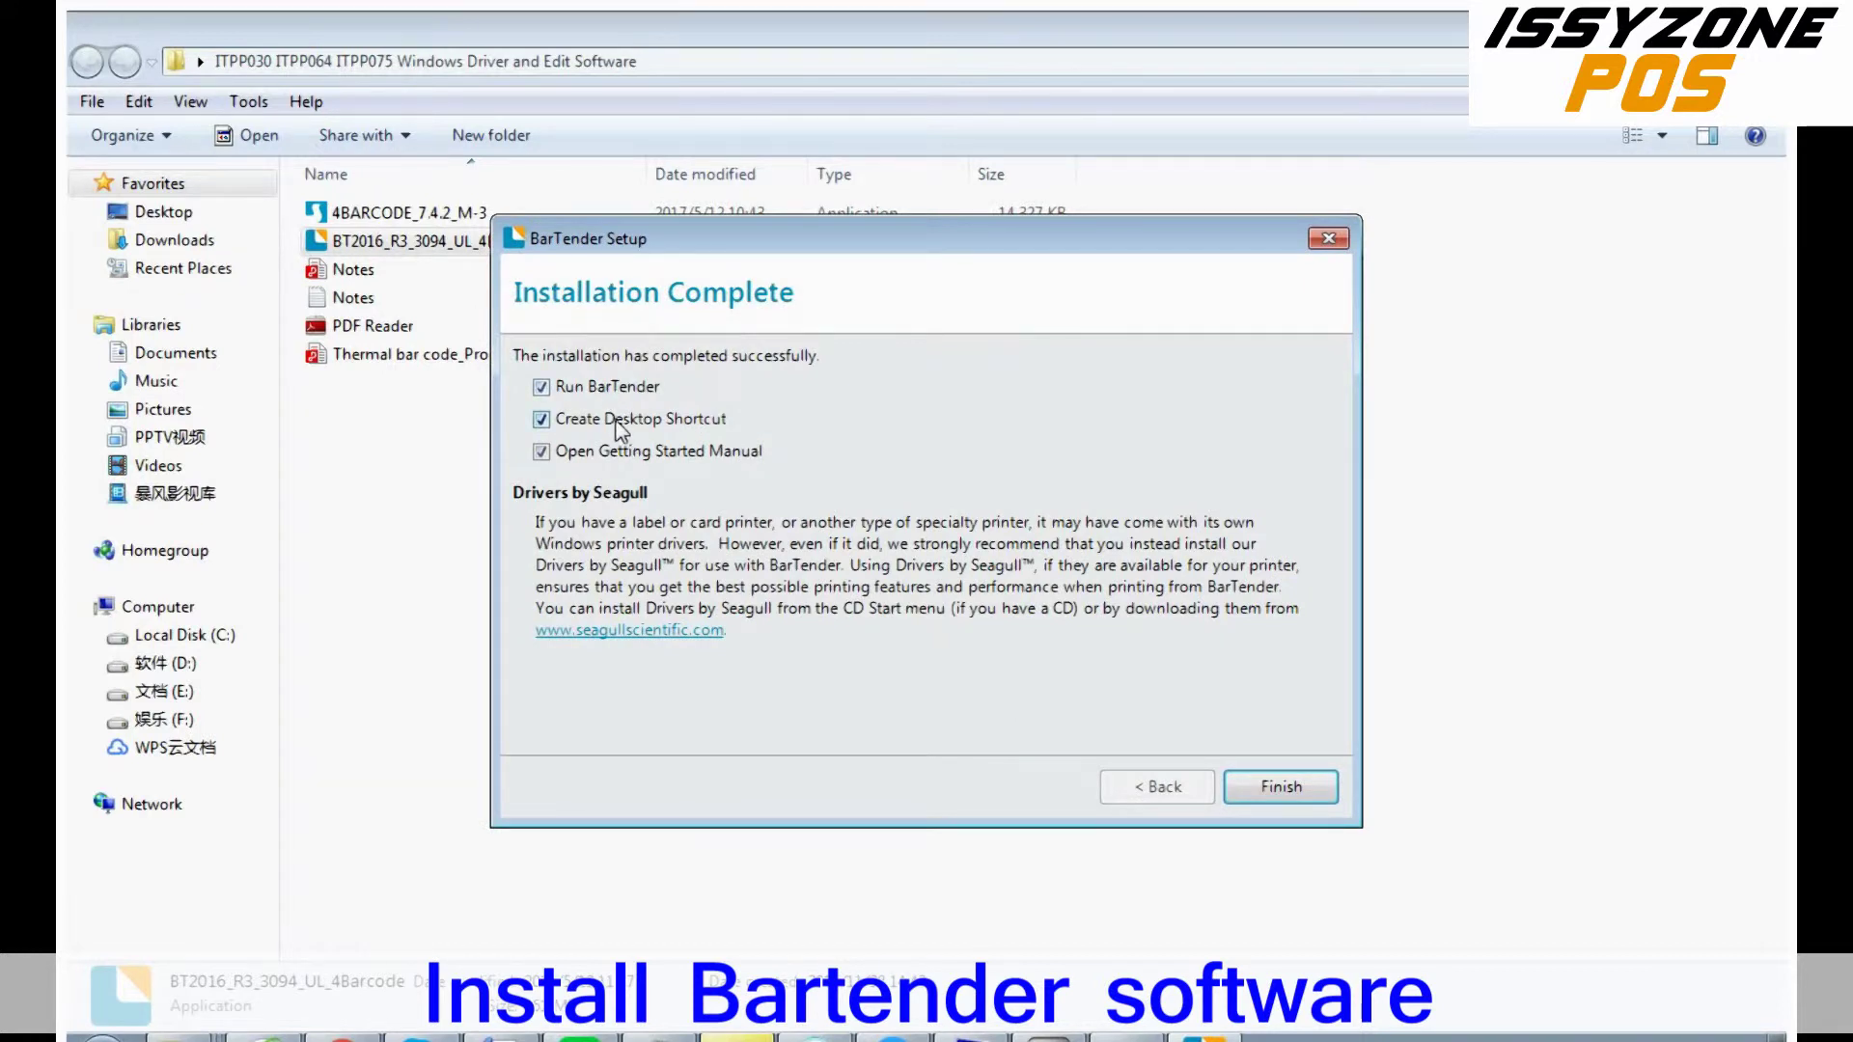
Finish the setup and start BarTender without recovering the auto-saved documents, dismissing the welcome dialog
{"action": "left_click", "coordinate": [1249, 789]}
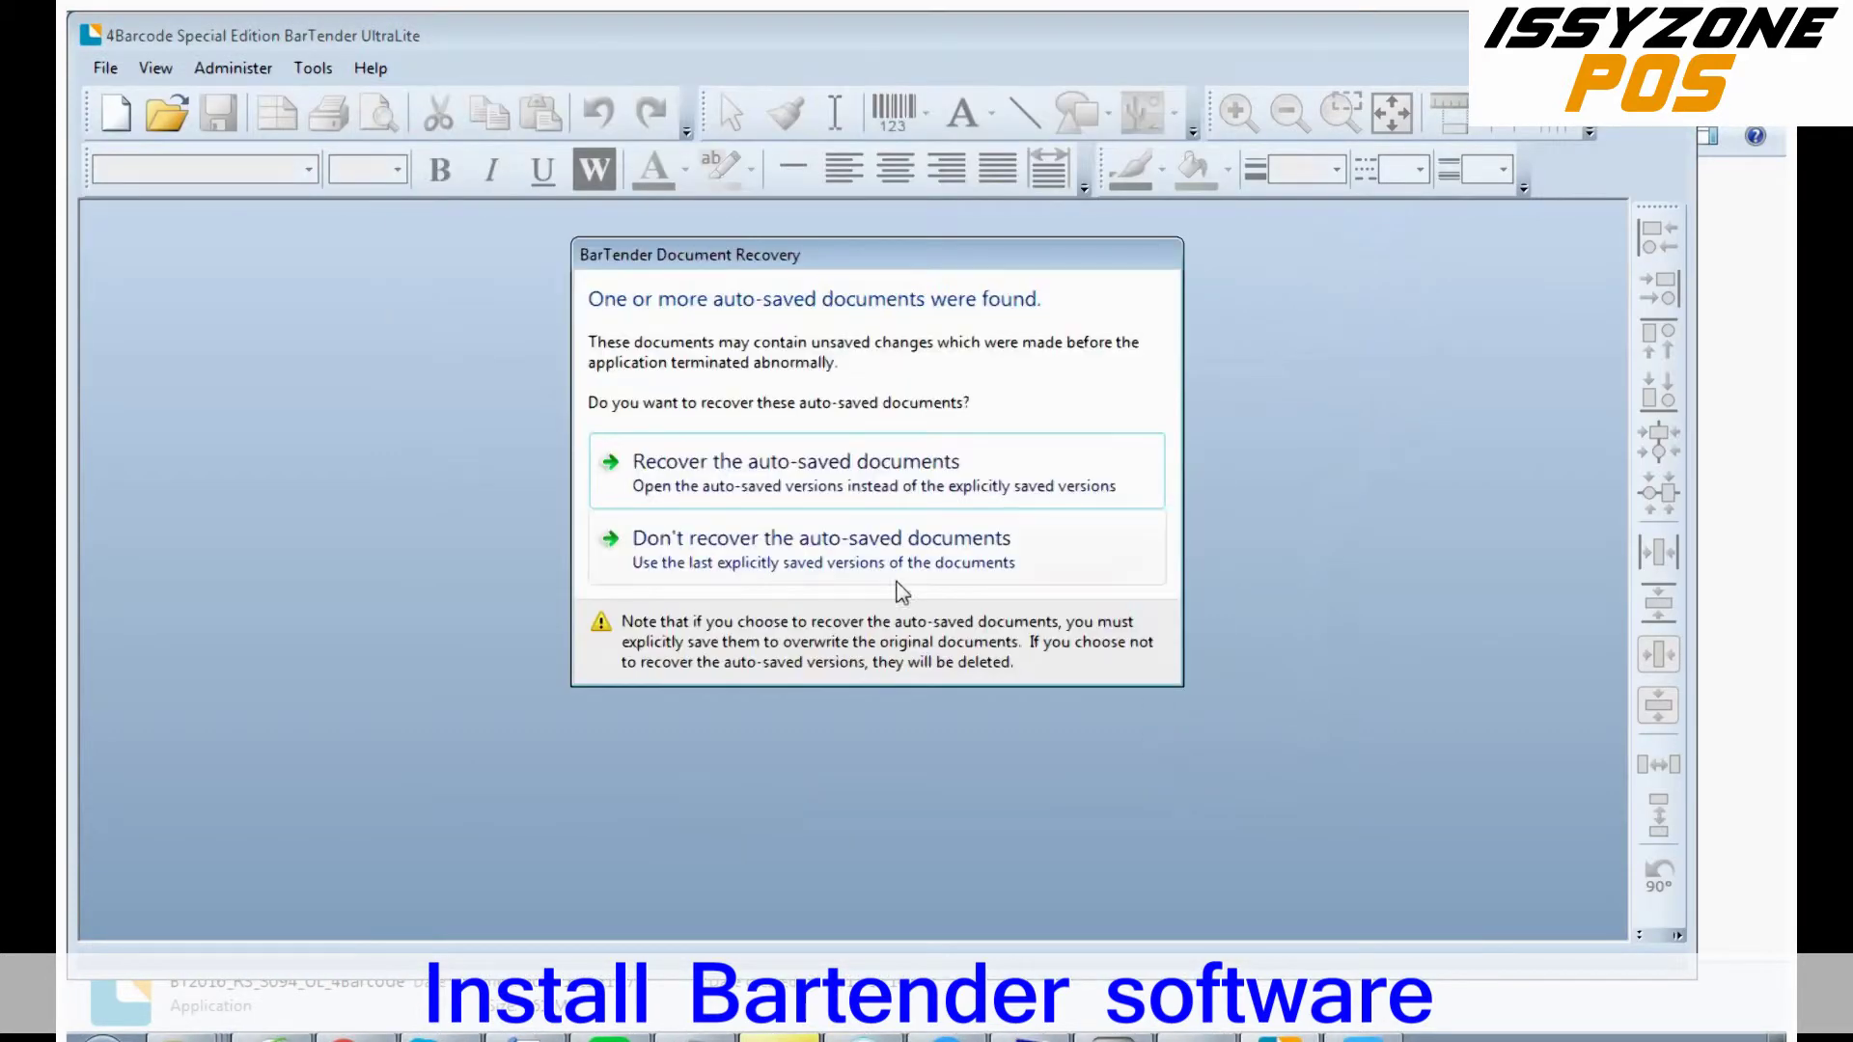
{"action": "left_click", "coordinate": [827, 563]}
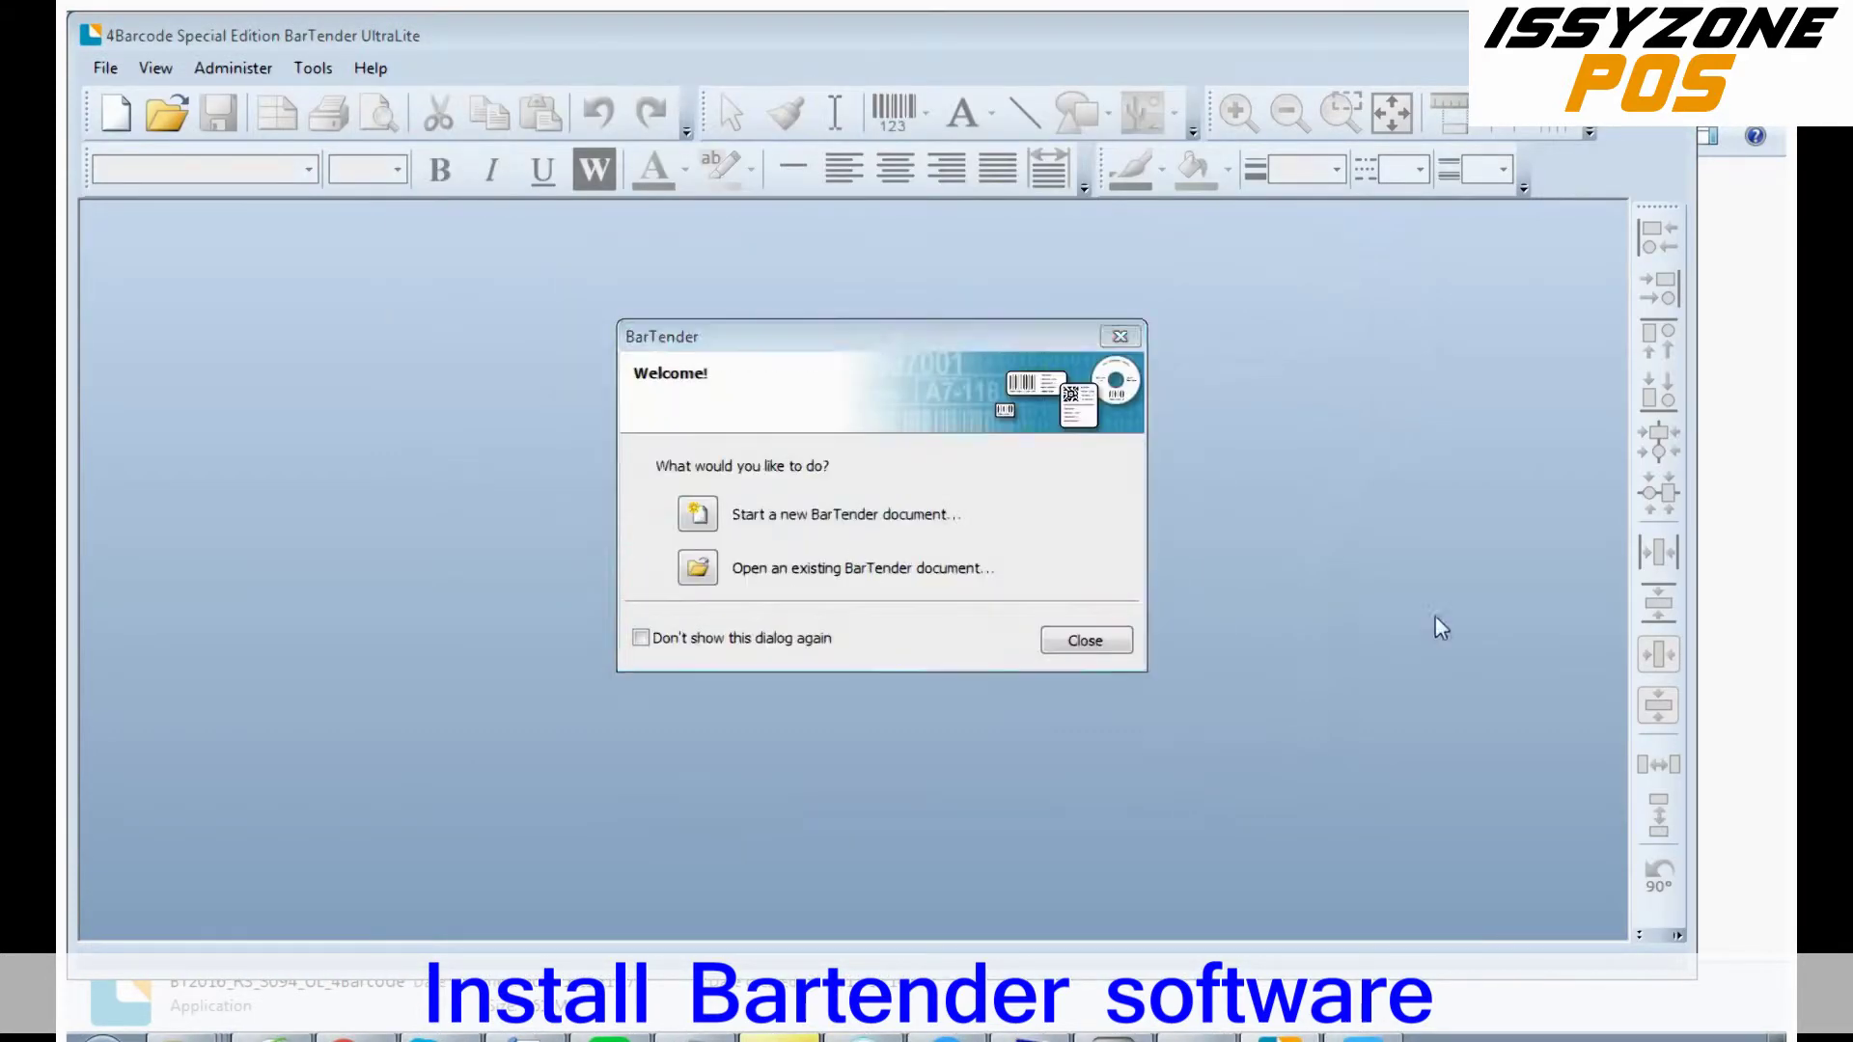
{"action": "left_click", "coordinate": [1079, 645]}
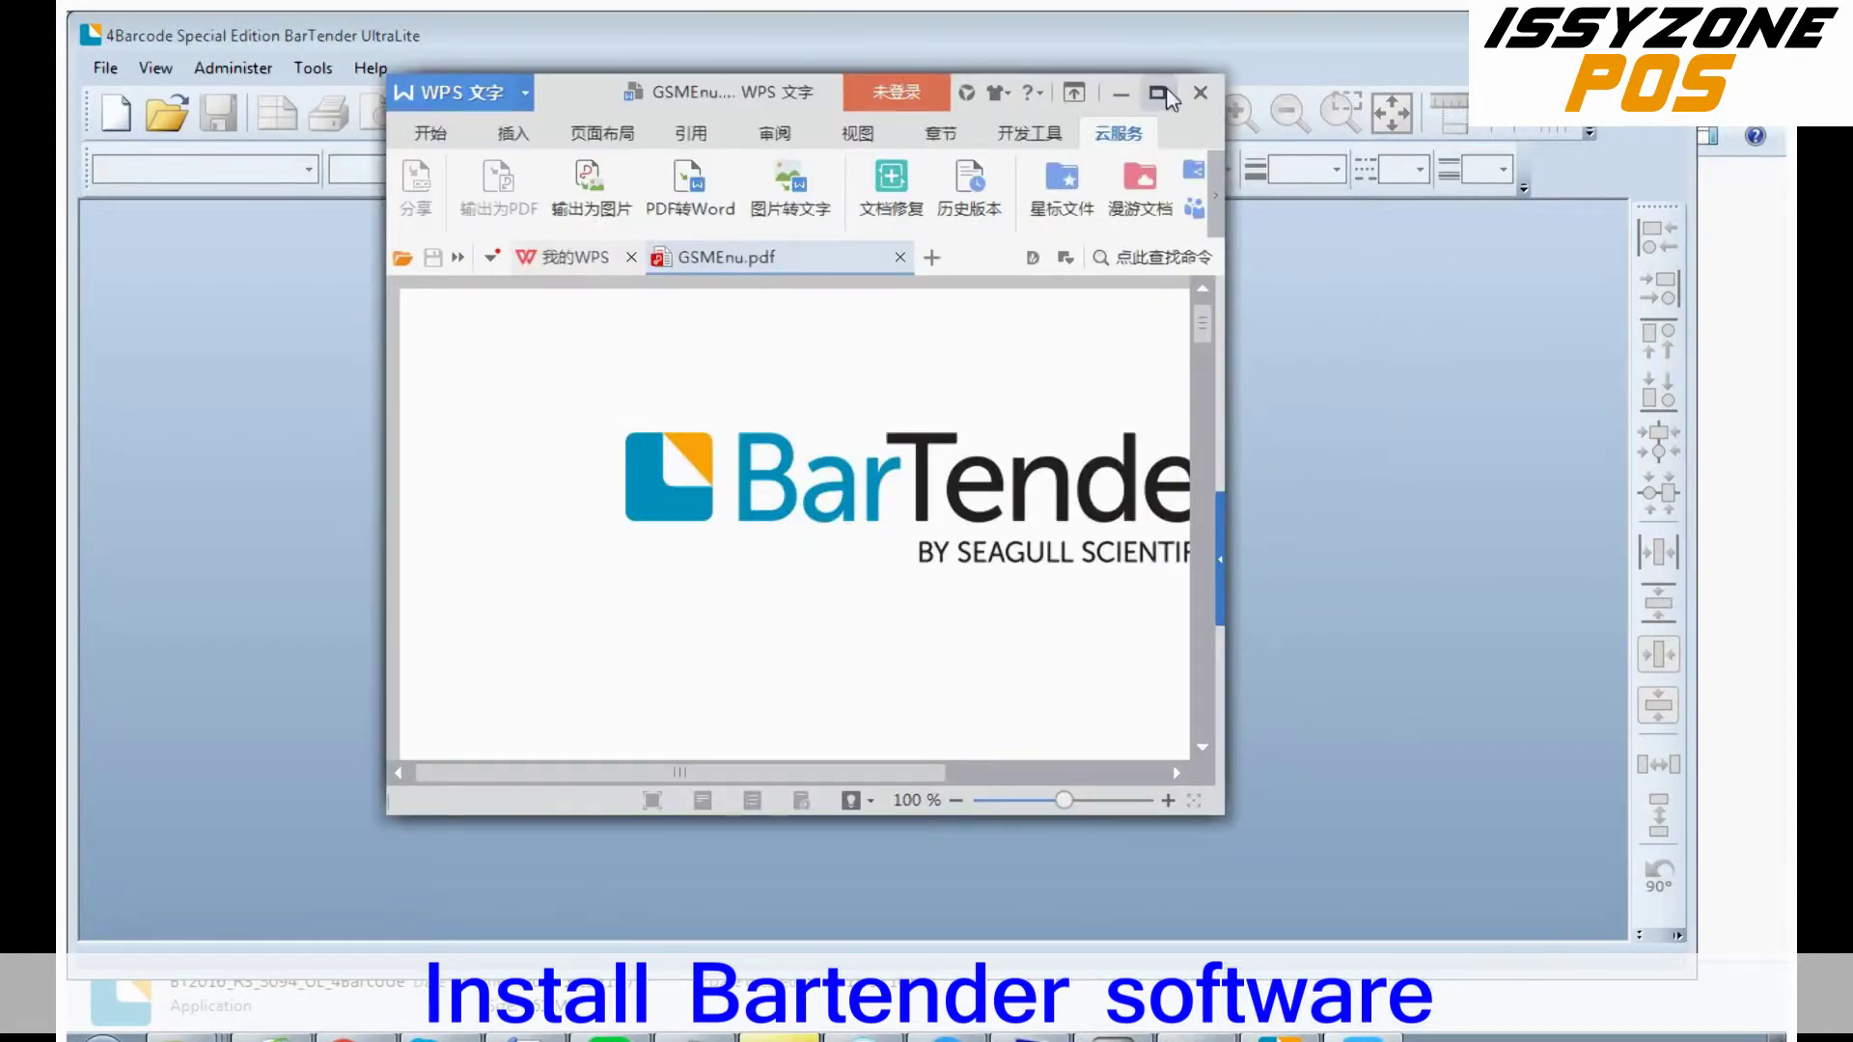
Enlarge the GSMEnu.pdf Getting Started manual and skim through its first pages
{"action": "left_click", "coordinate": [1158, 93]}
{"action": "scroll", "coordinate": [1031, 606], "scroll_direction": "down", "scroll_amount": 15}
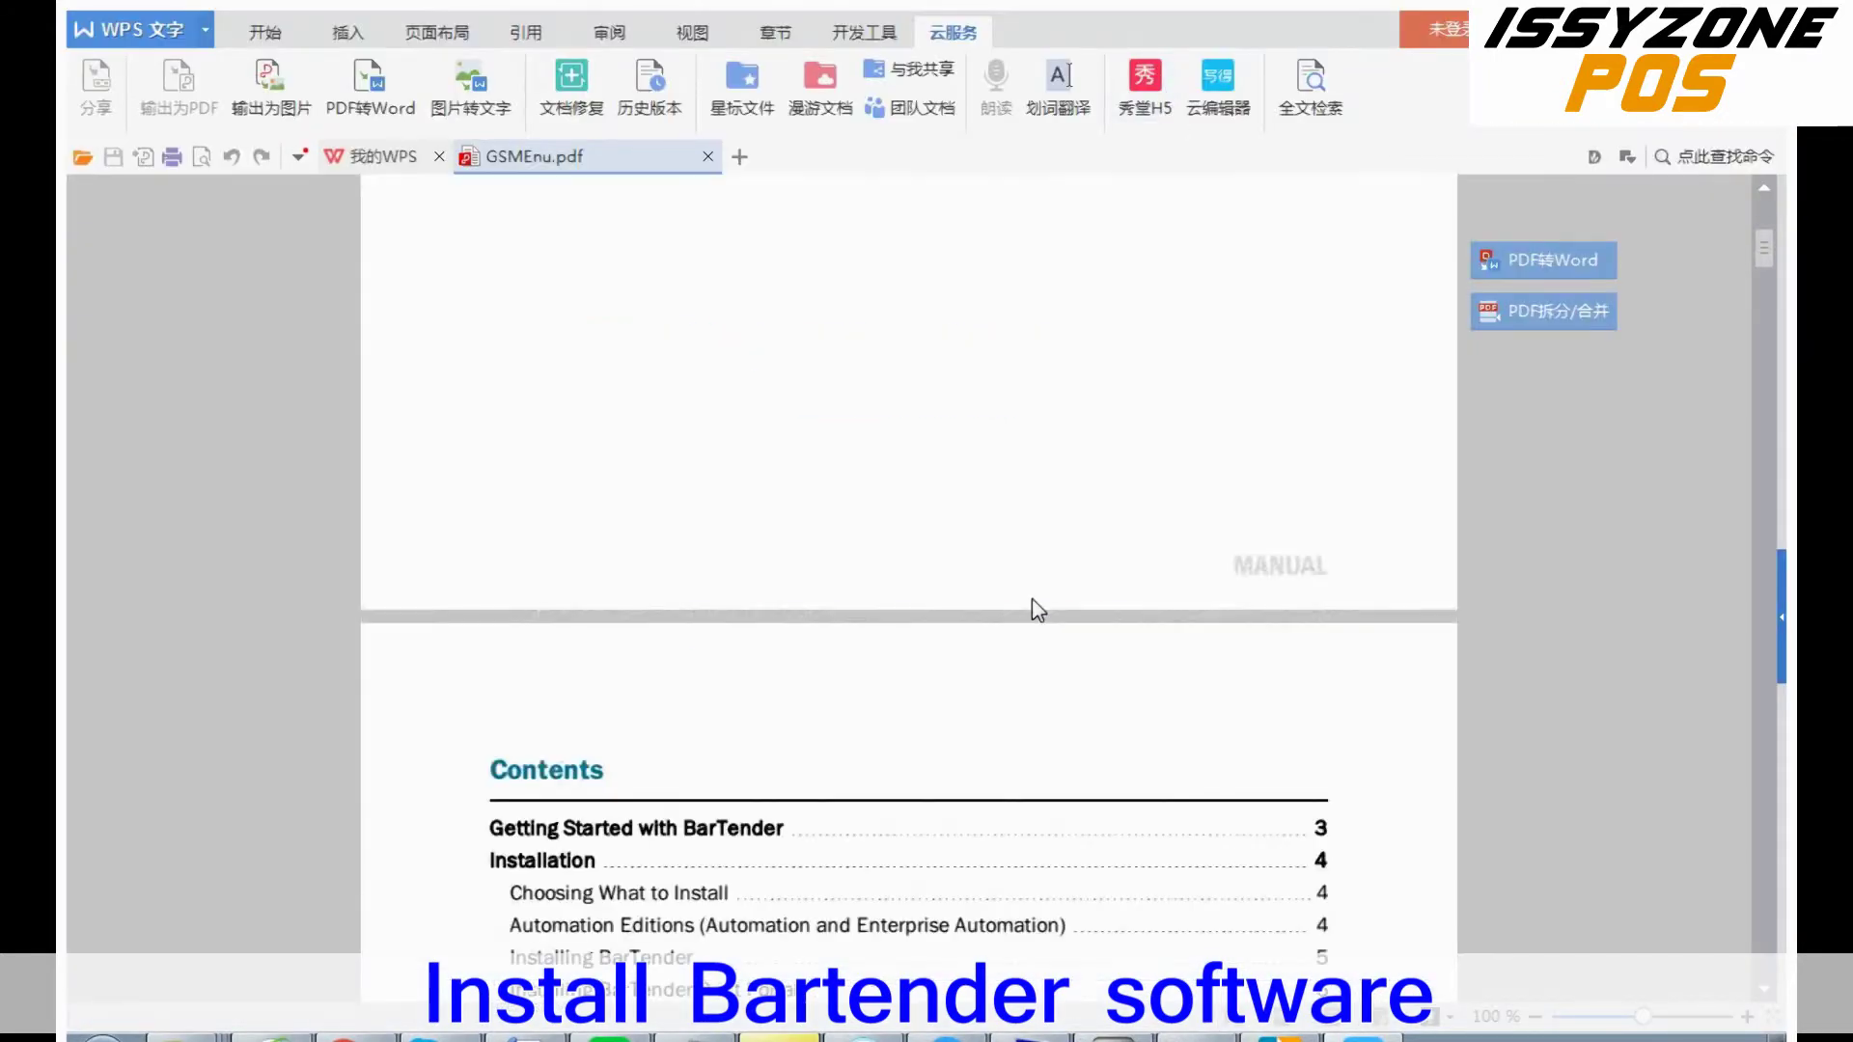
{"action": "scroll", "coordinate": [1032, 610], "scroll_direction": "down", "scroll_amount": 5}
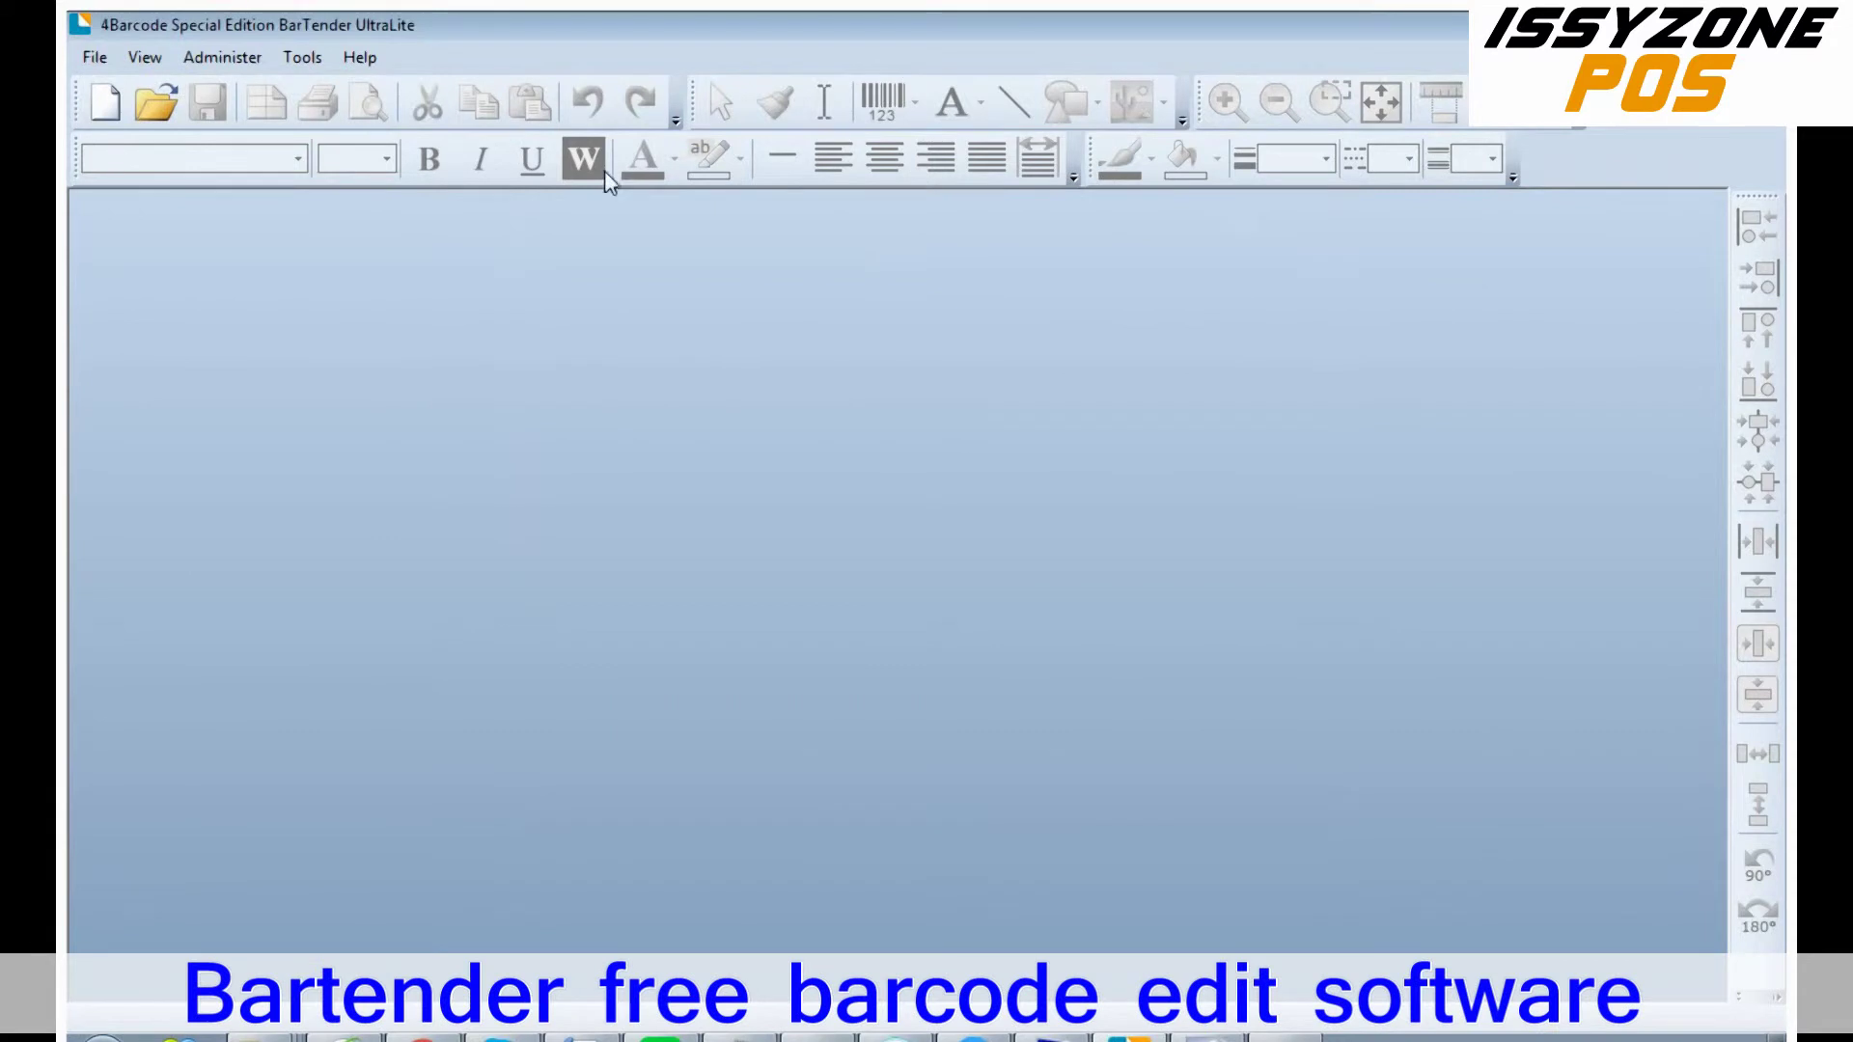
{"action": "left_click", "coordinate": [360, 56]}
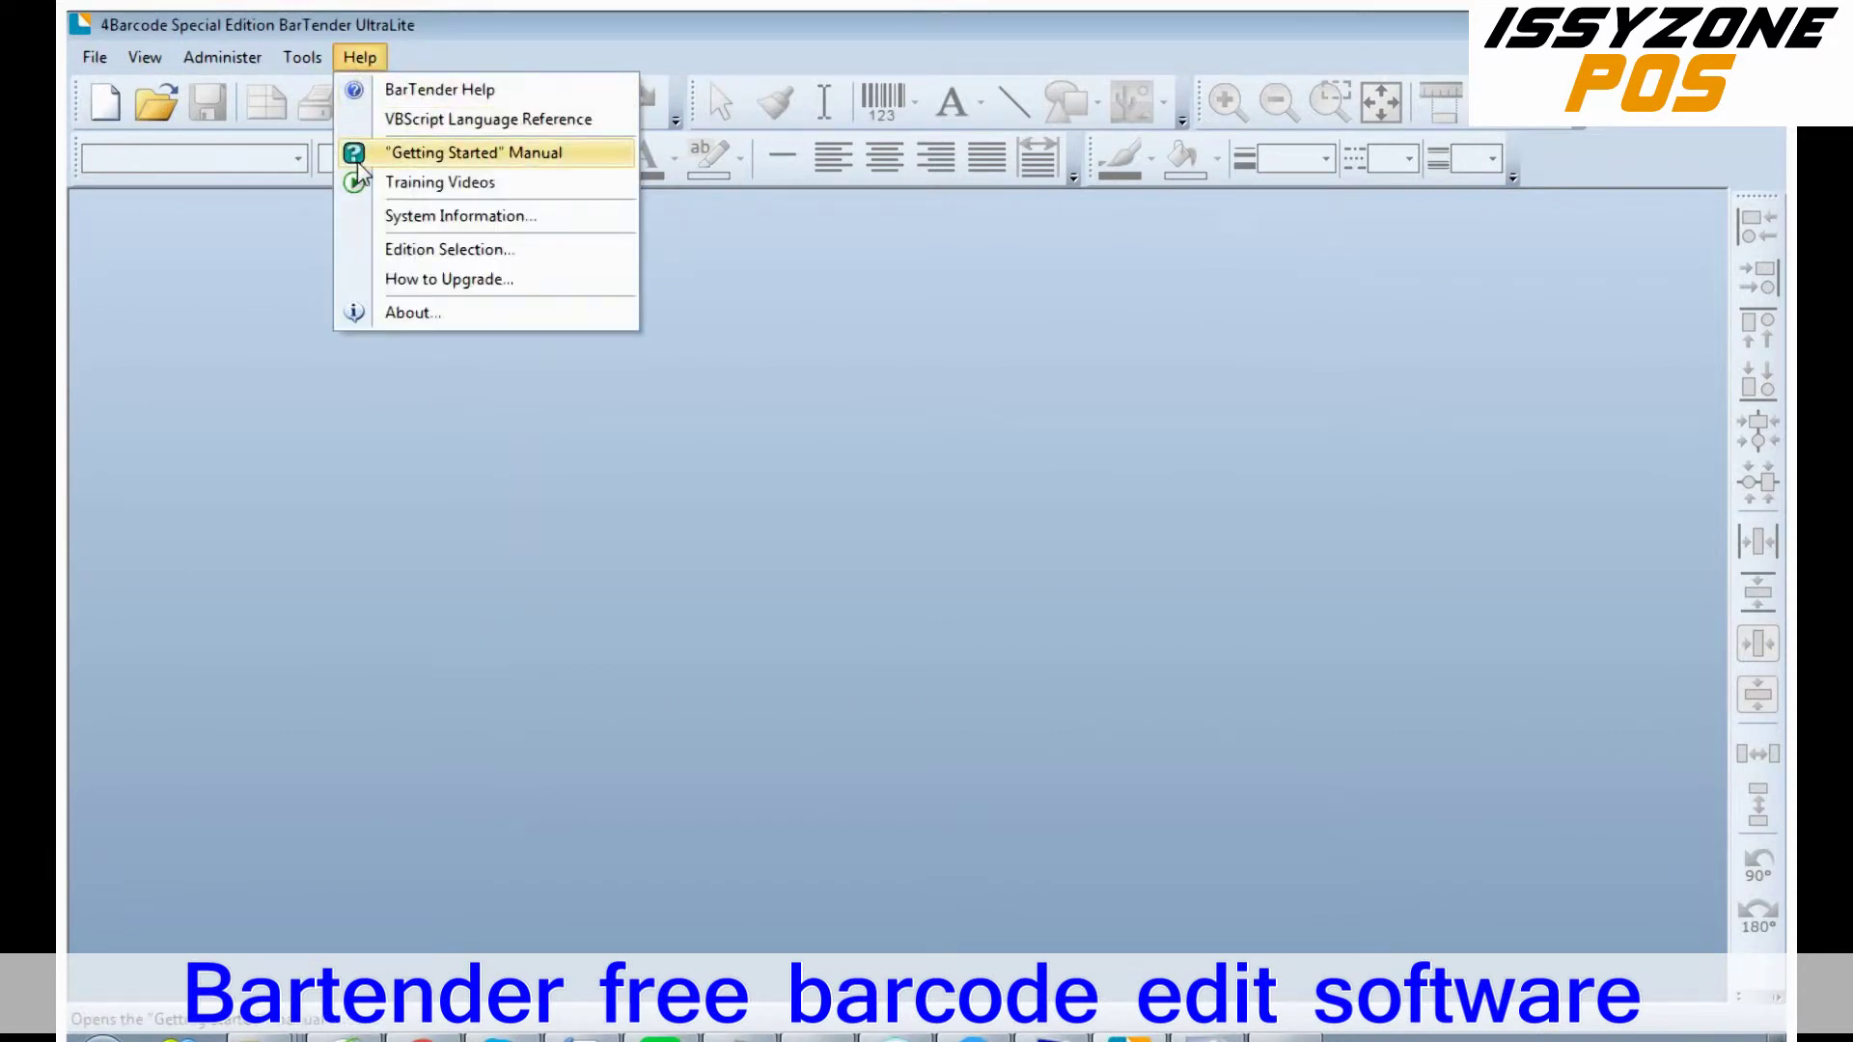
{"action": "left_click", "coordinate": [242, 265]}
Start a new BarTender document from a blank template with the Rounded Rectangle item shape
{"action": "left_click", "coordinate": [105, 101]}
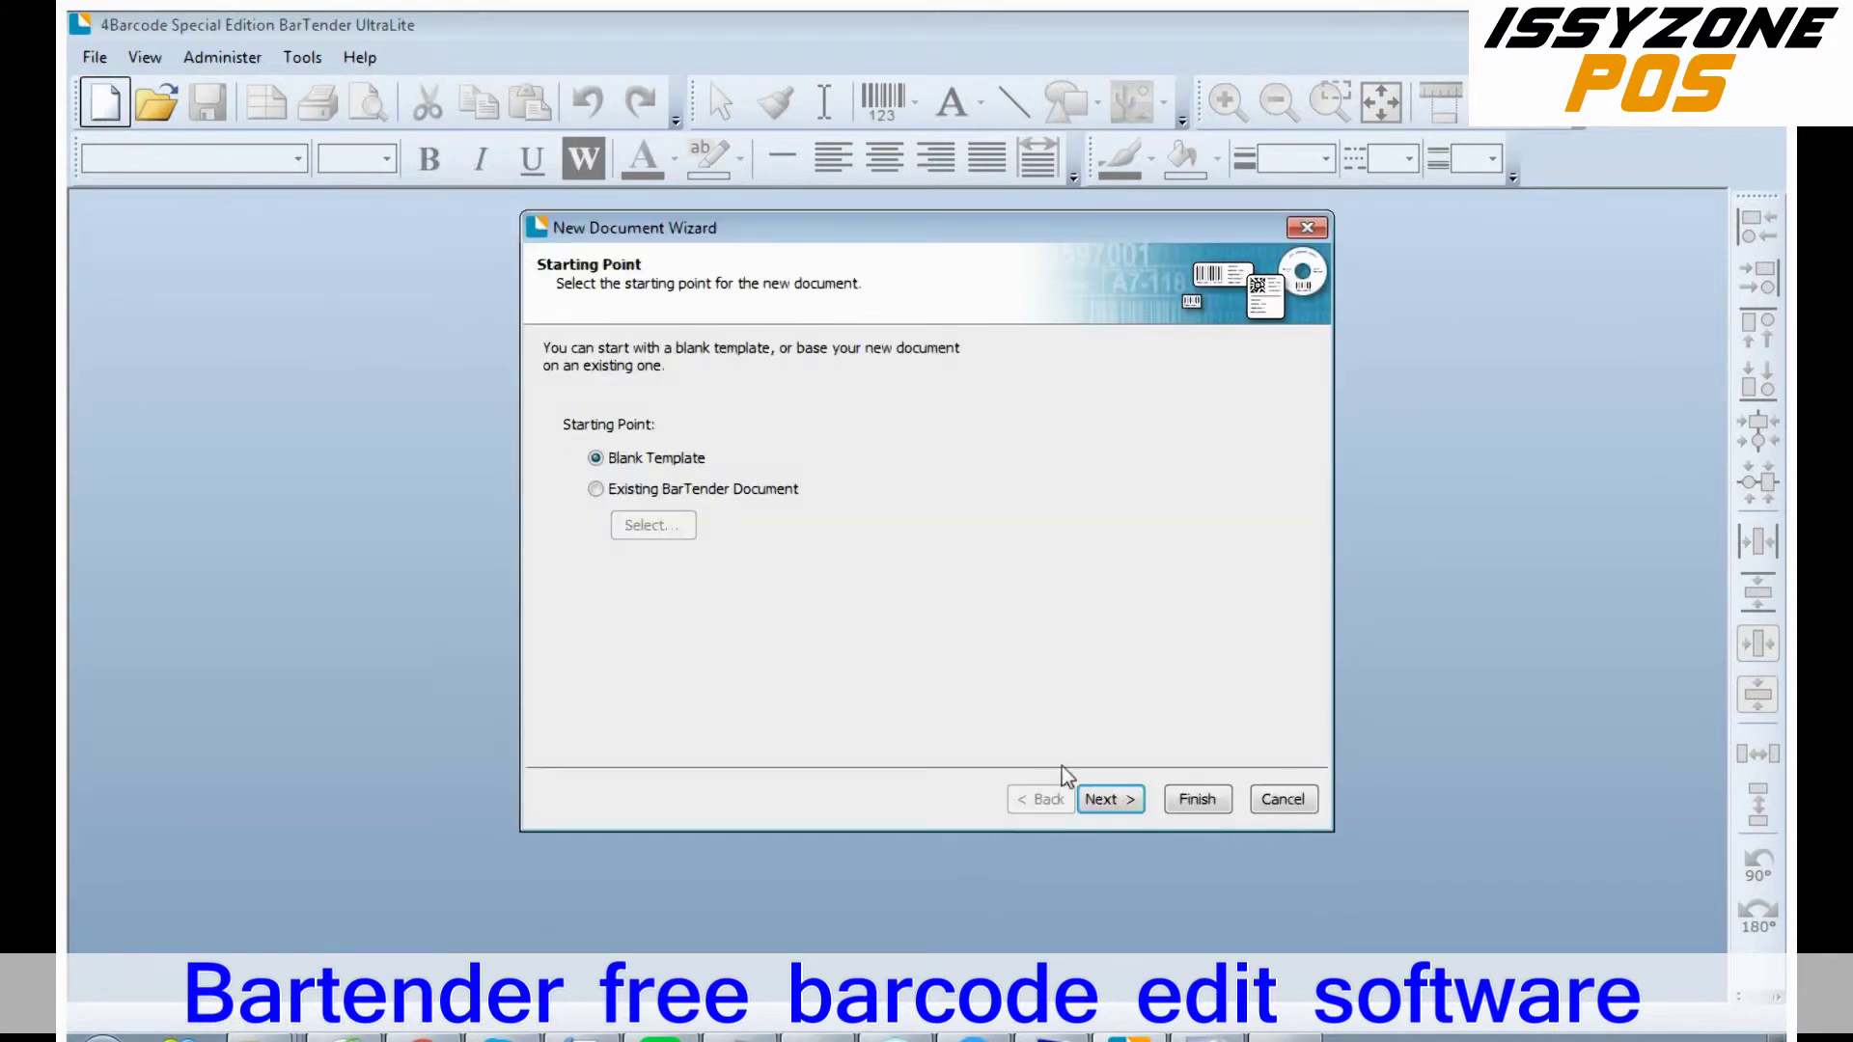
{"action": "left_click", "coordinate": [1106, 800]}
{"action": "left_click", "coordinate": [1111, 800]}
{"action": "left_click", "coordinate": [1112, 800]}
{"action": "left_click", "coordinate": [1112, 800]}
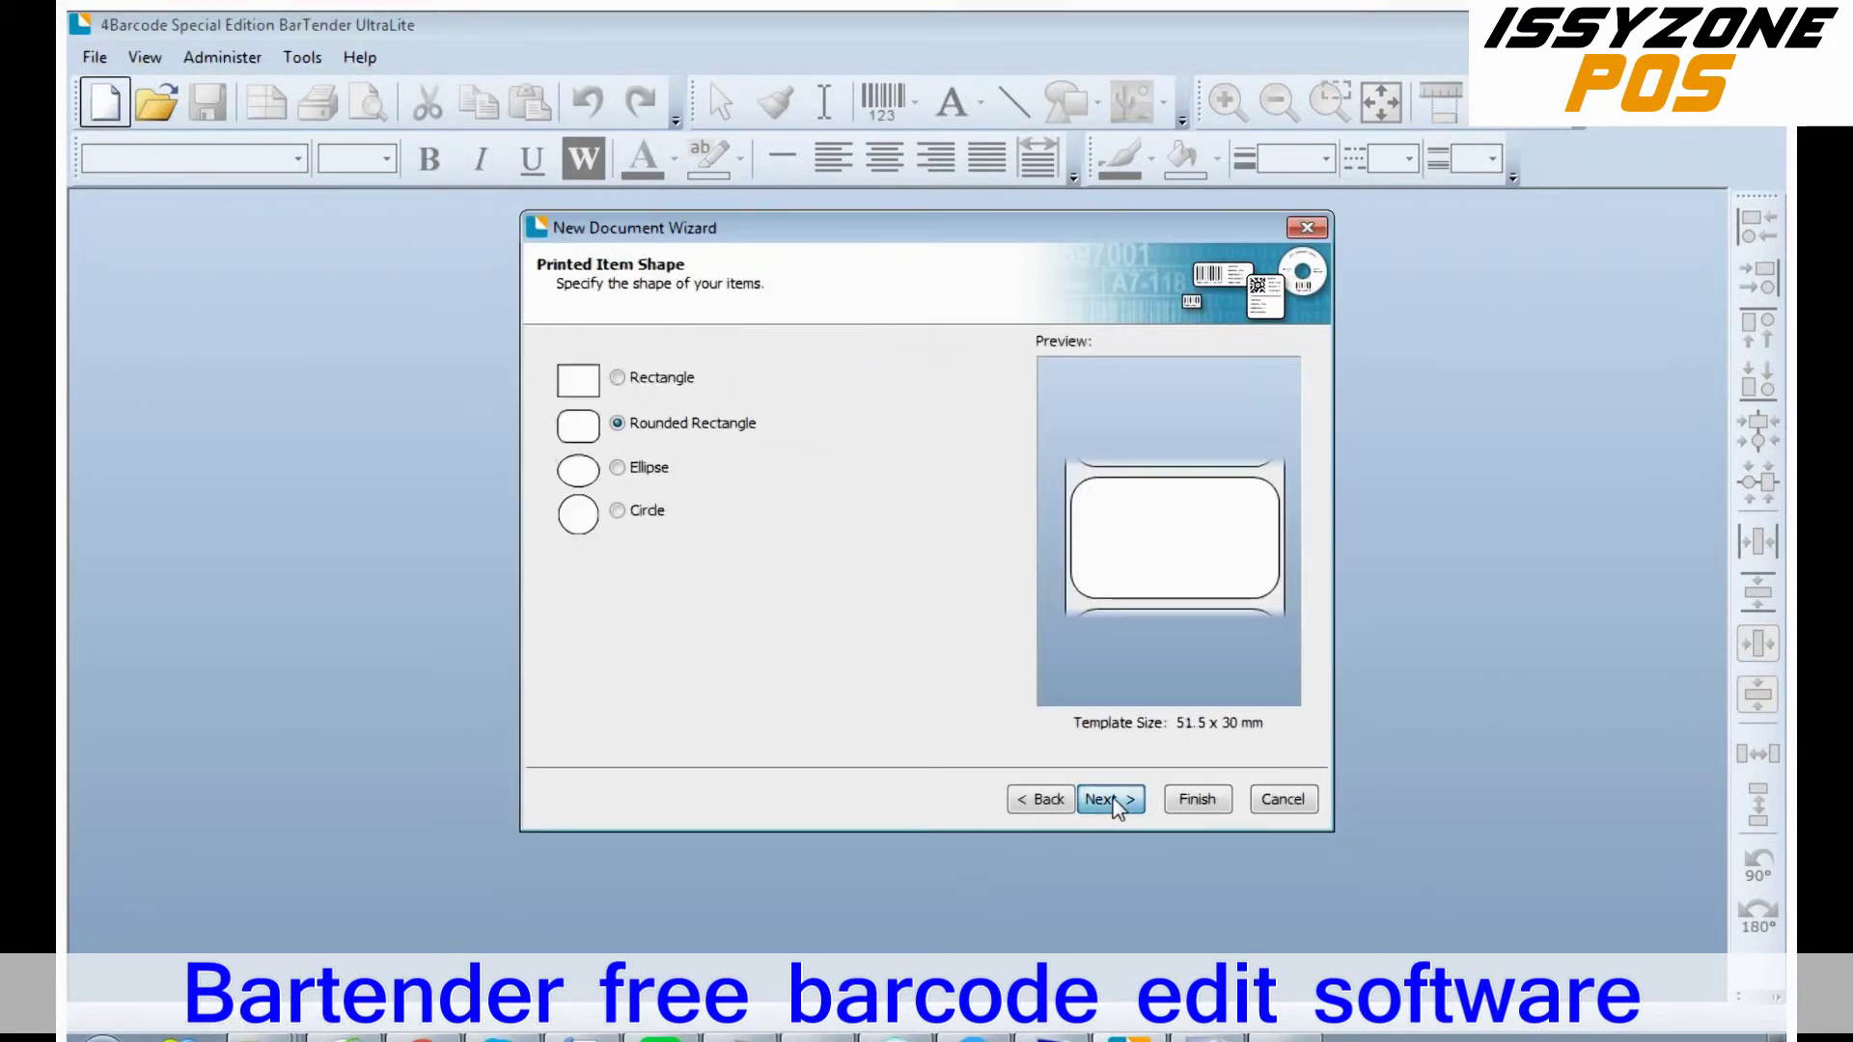
{"action": "left_click", "coordinate": [1111, 800]}
Keep the "label" template size in portrait orientation, leave the background features off, and finish creating the document
{"action": "left_click", "coordinate": [836, 348]}
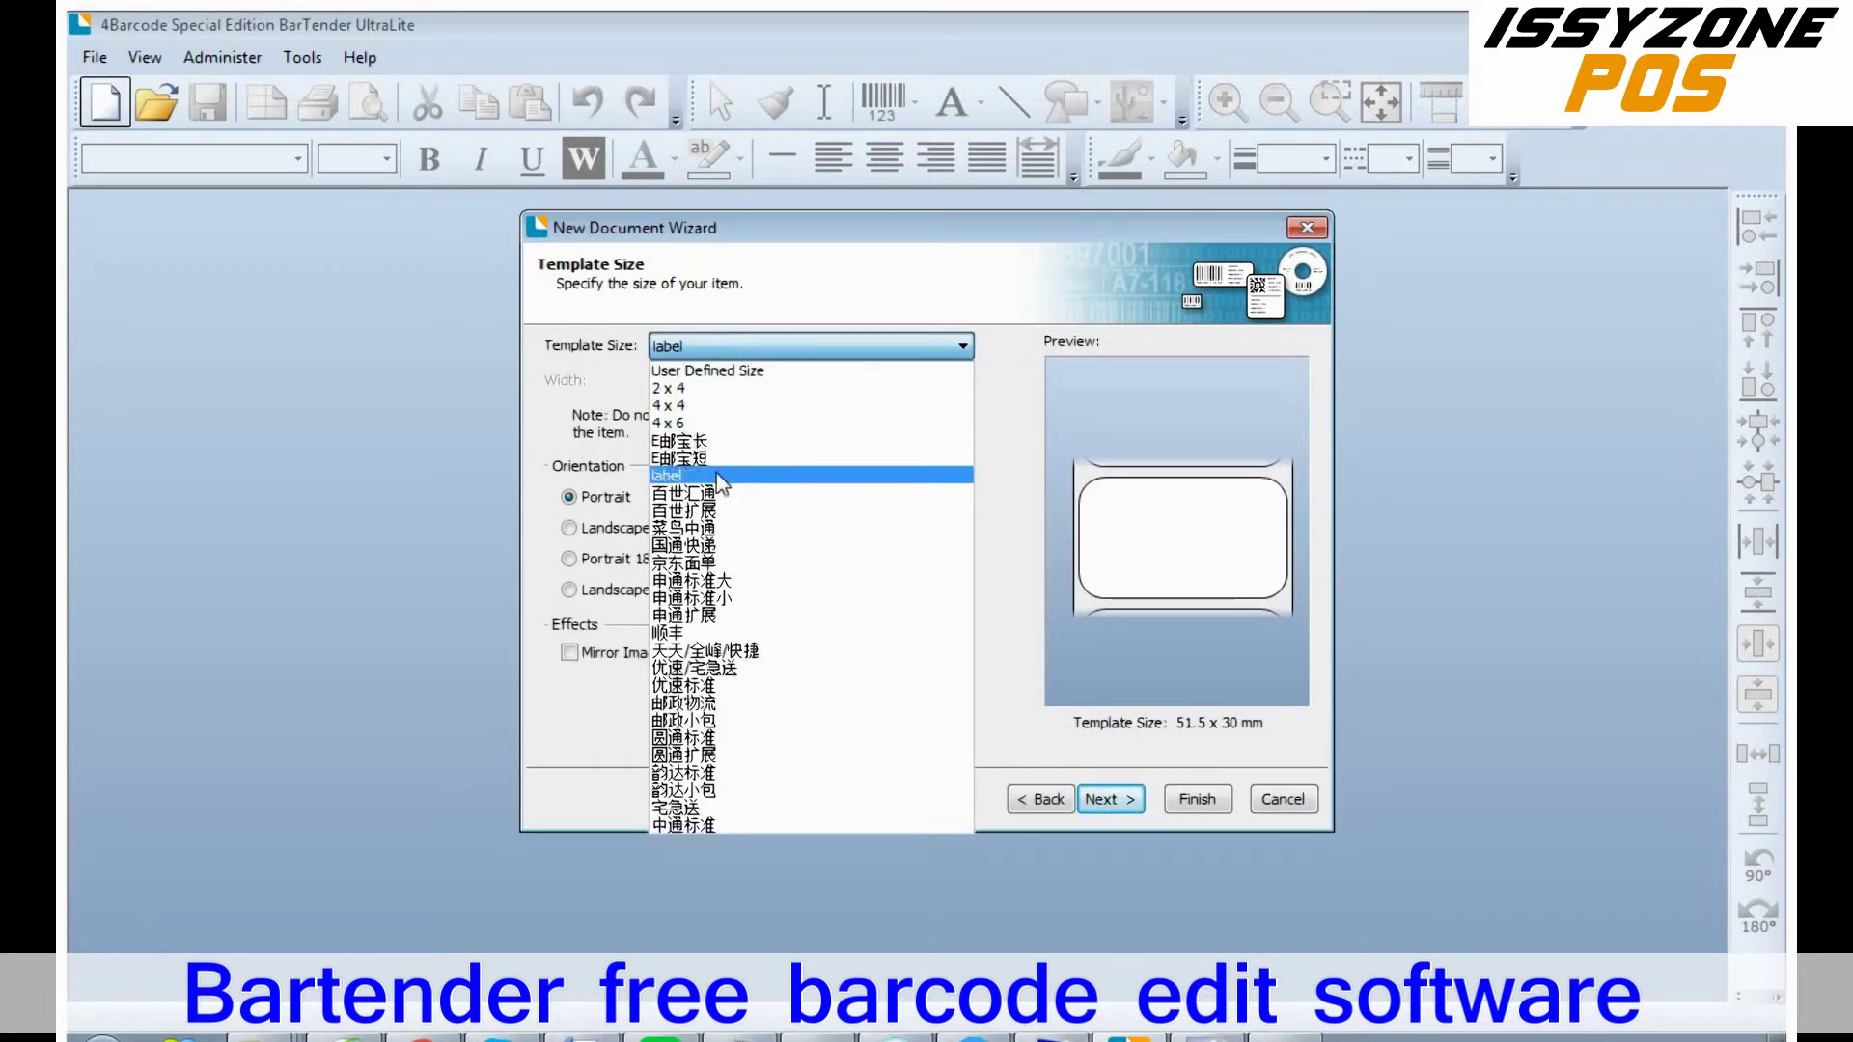
{"action": "left_click", "coordinate": [718, 413]}
{"action": "left_click", "coordinate": [721, 349]}
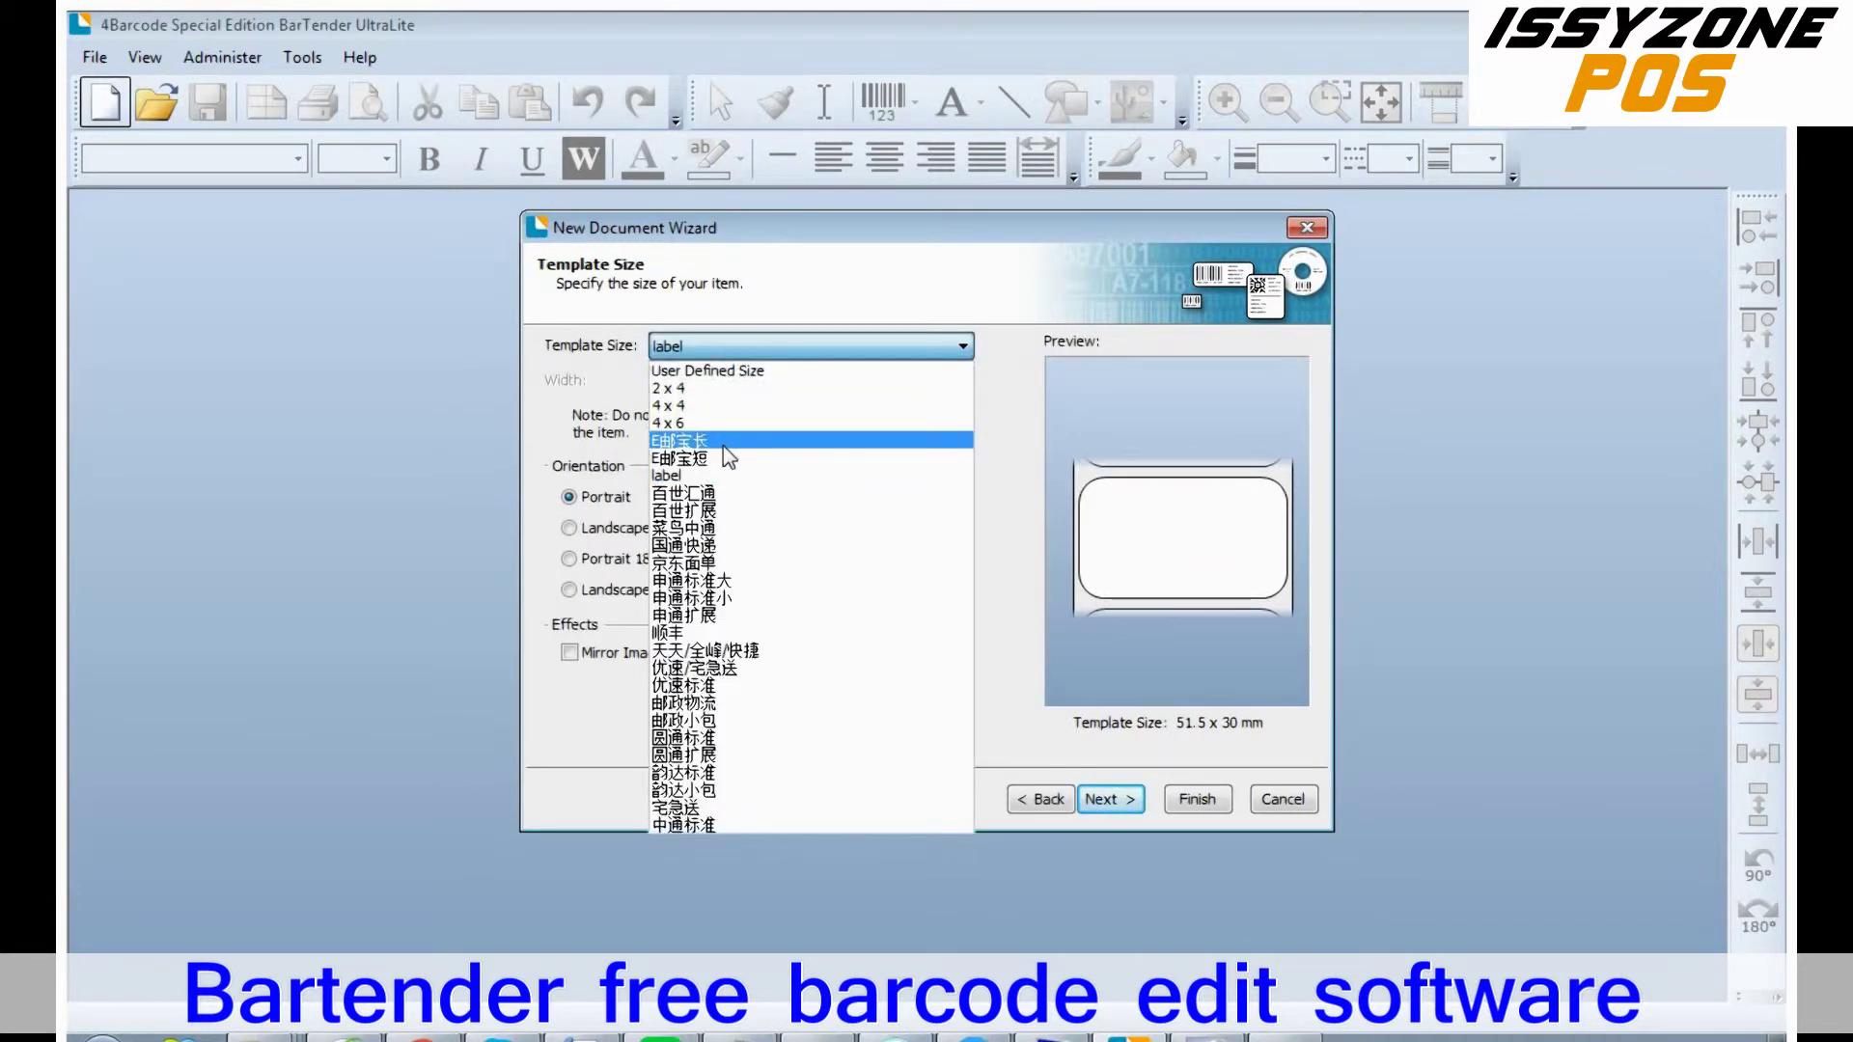
{"action": "left_click", "coordinate": [1115, 802]}
{"action": "left_click", "coordinate": [1115, 803]}
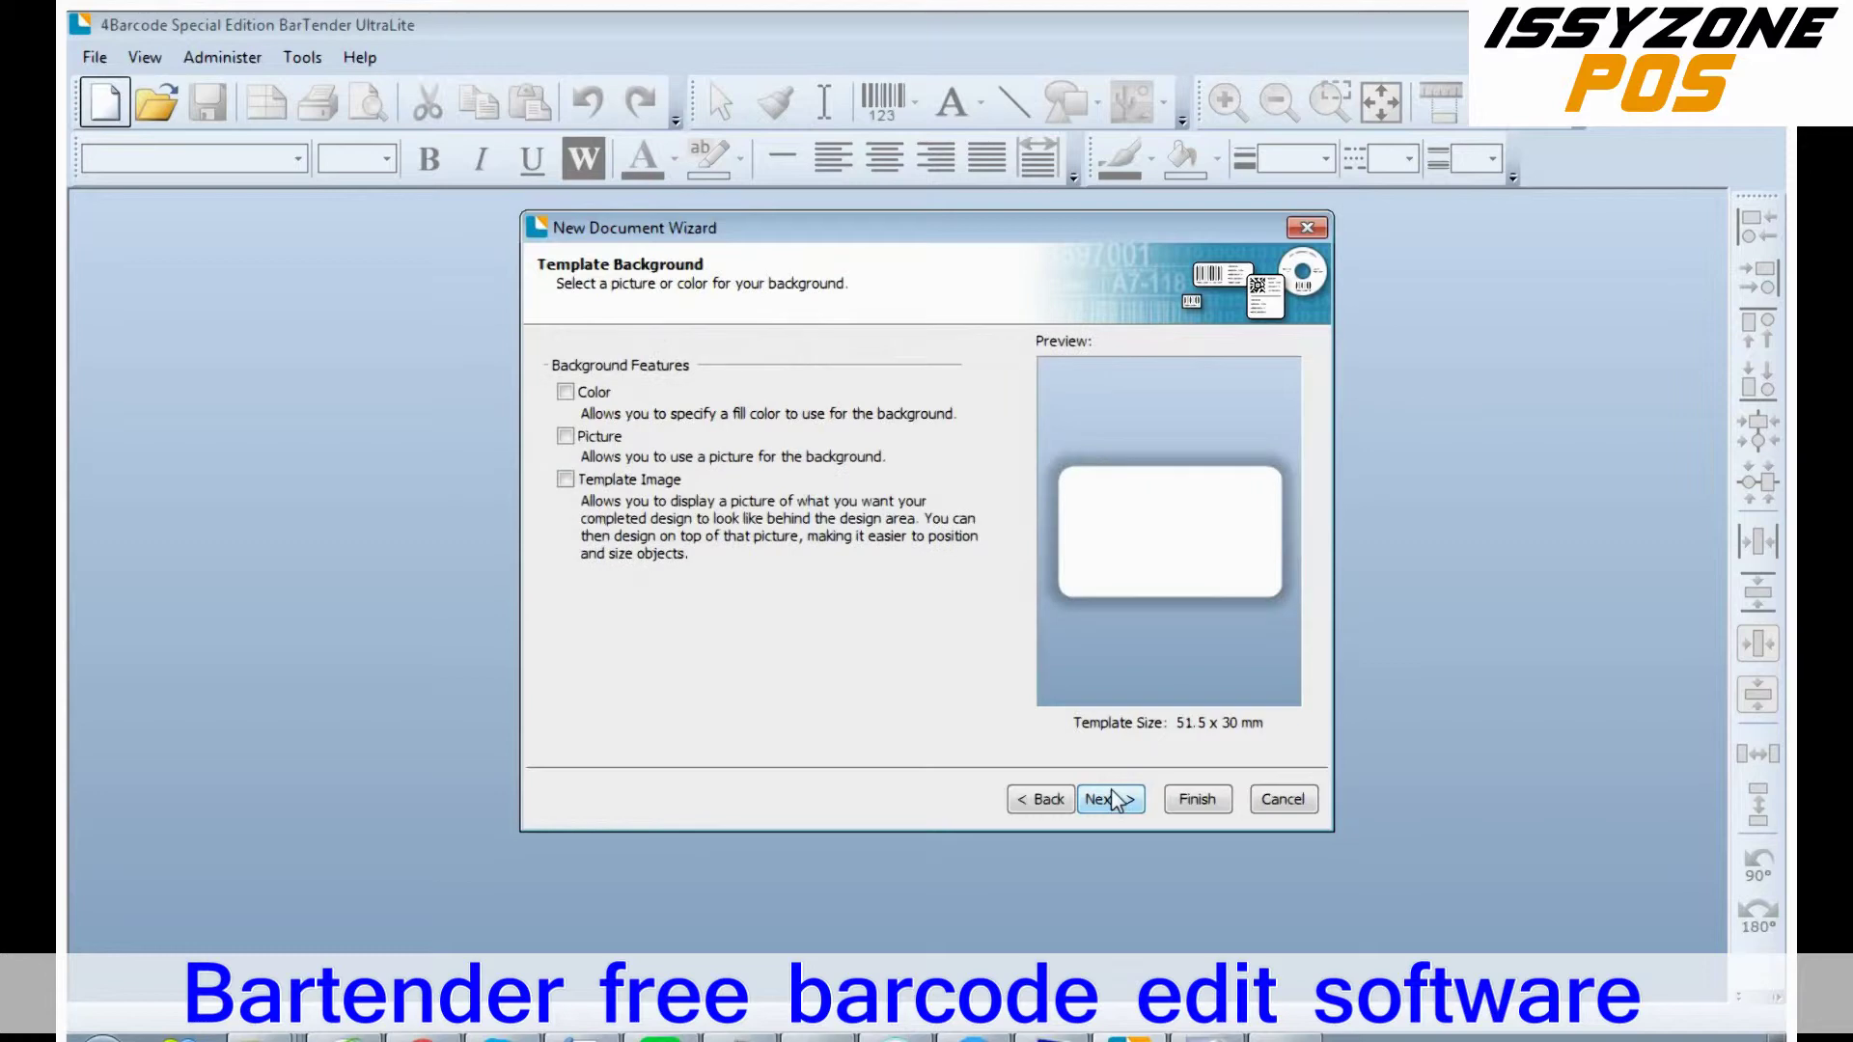
{"action": "left_click", "coordinate": [1117, 803]}
{"action": "left_click", "coordinate": [1194, 800]}
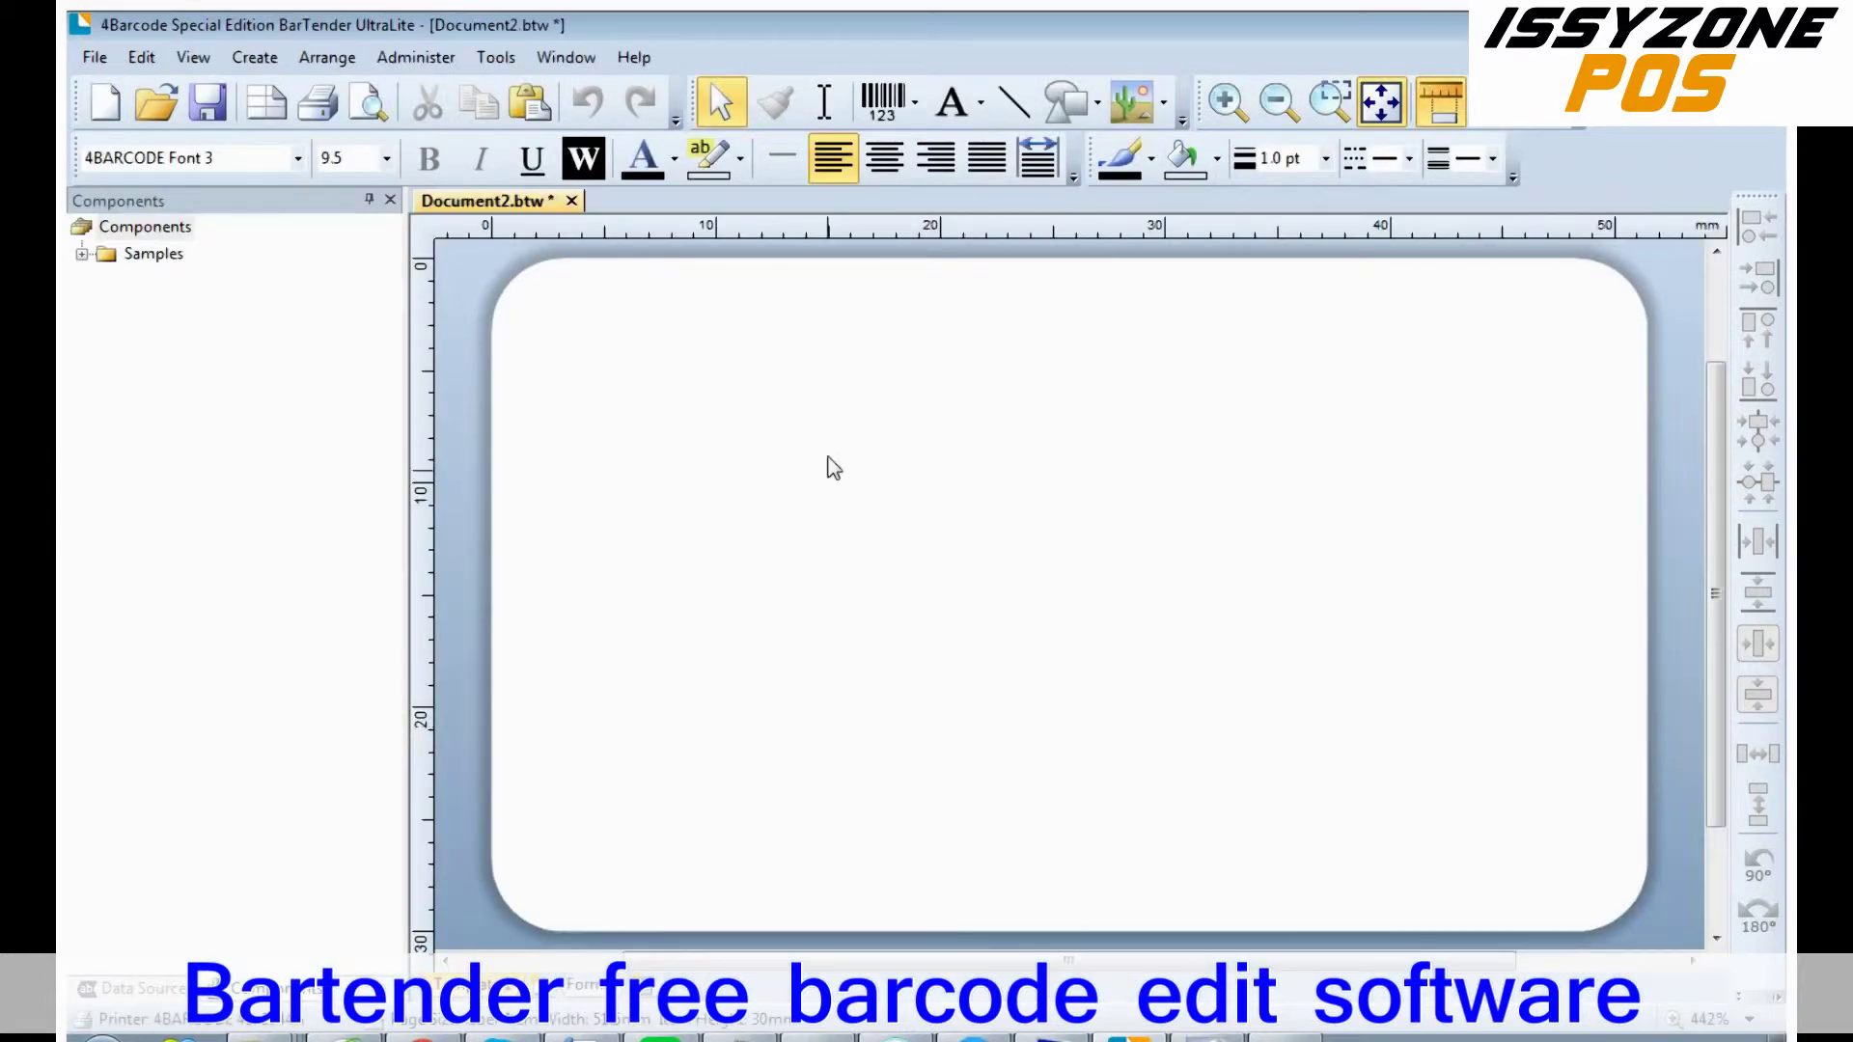
Add a text object to the blank label and position it near the label's upper edge
{"action": "left_click", "coordinate": [953, 101]}
{"action": "left_click", "coordinate": [956, 171]}
{"action": "left_click", "coordinate": [621, 331]}
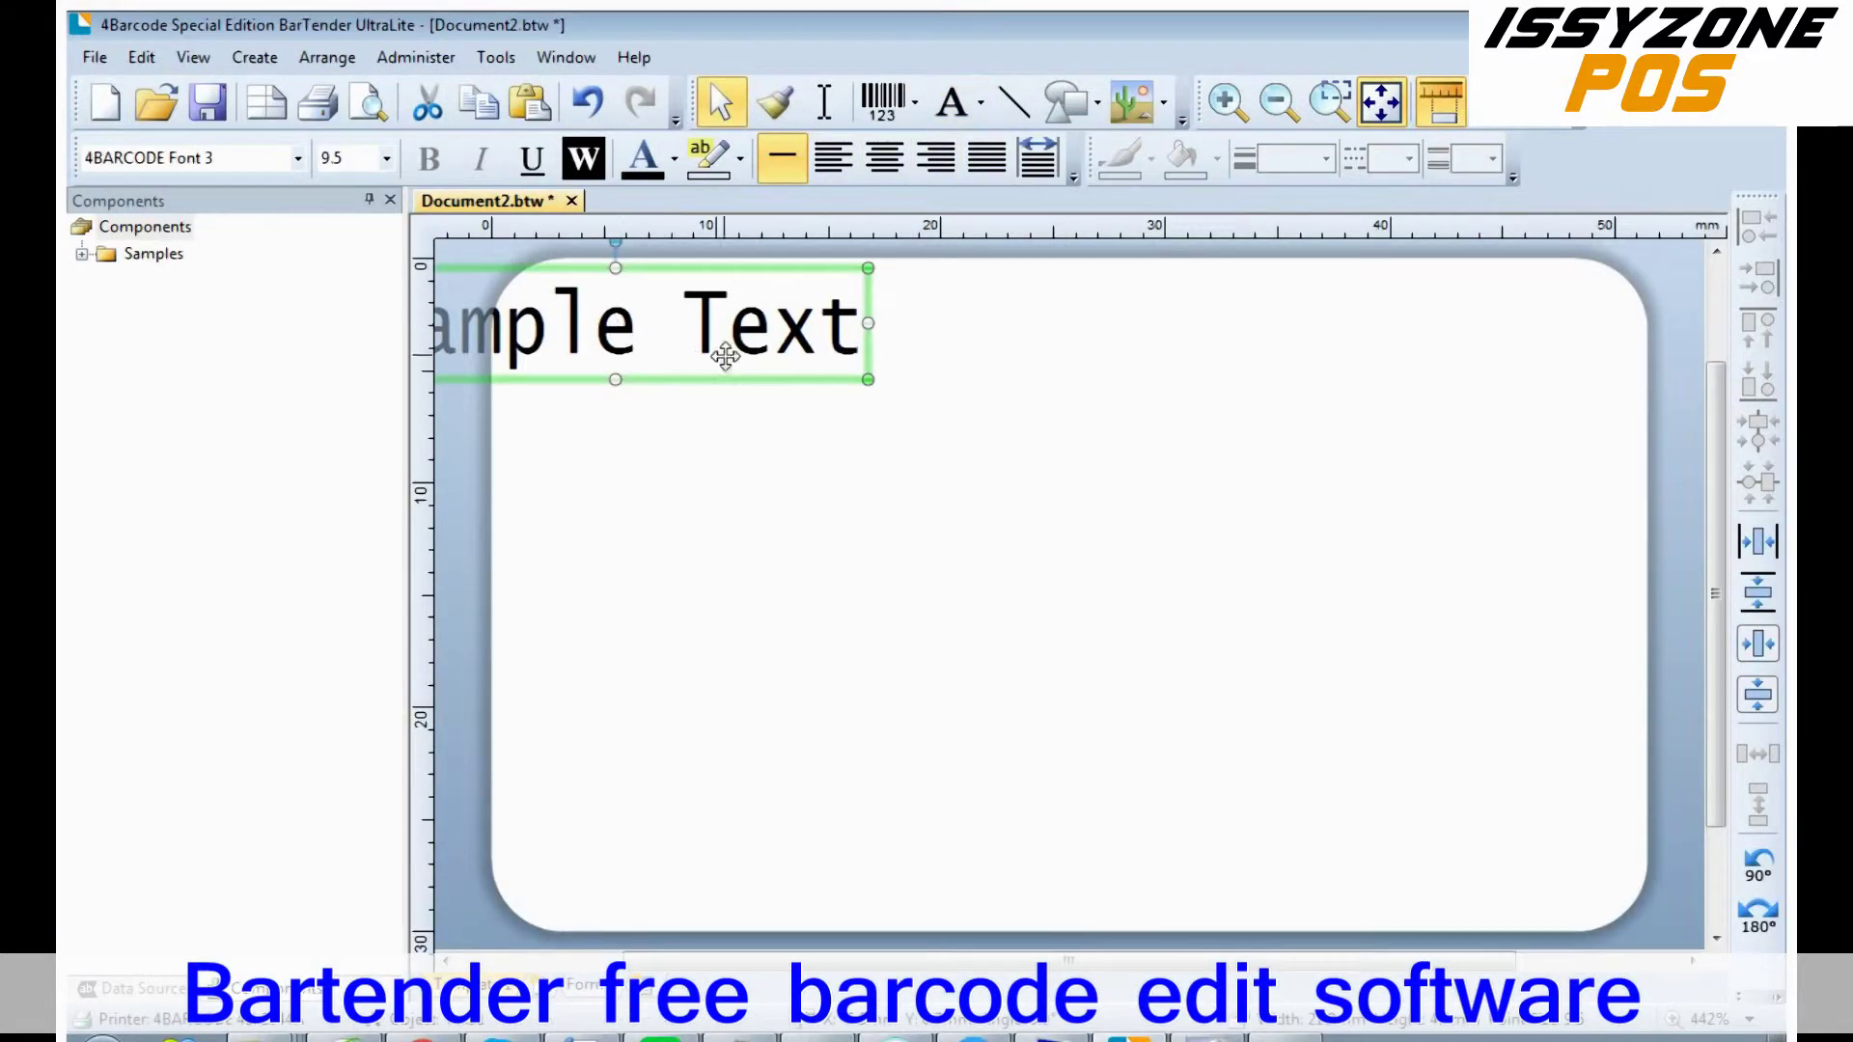
{"action": "left_click_drag", "start_coordinate": [724, 353], "coordinate": [1227, 384]}
Replace the sample text with "Barcode Printer123" and shift the text object so it fits inside the label
{"action": "double_click", "coordinate": [1016, 365]}
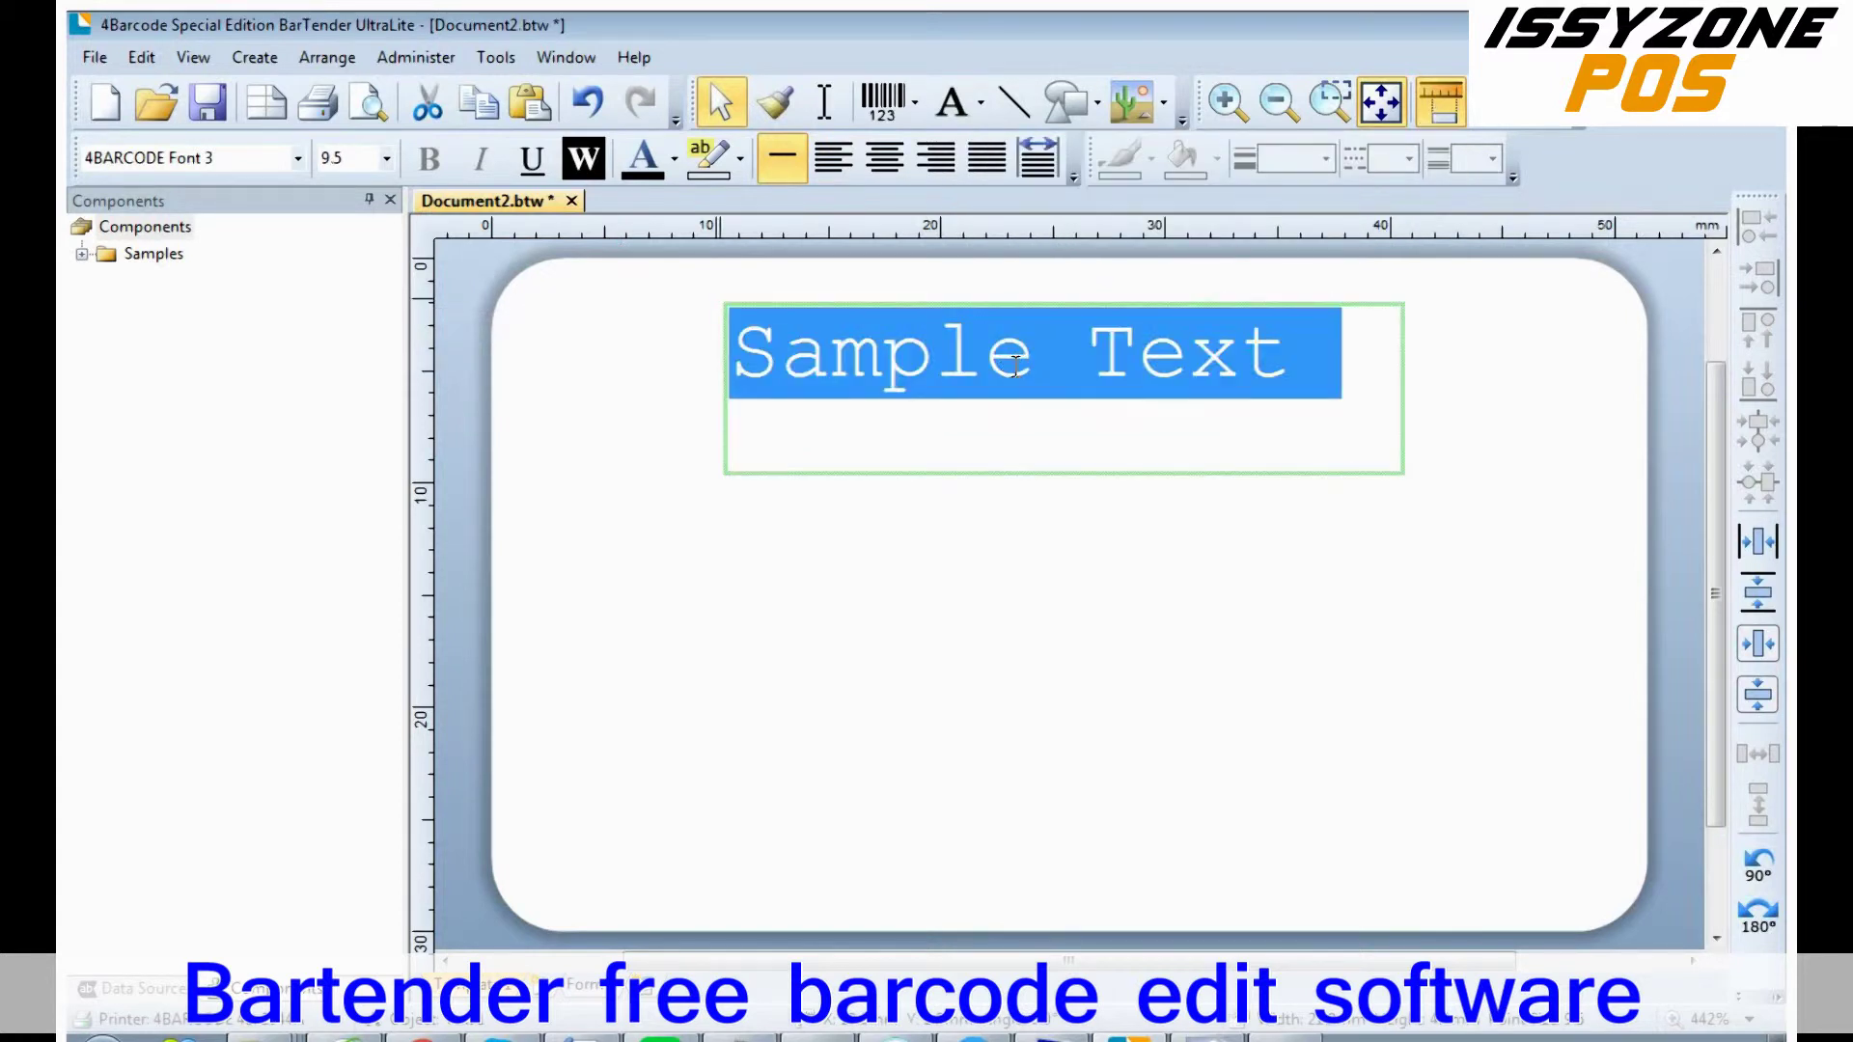
{"action": "type", "text": "Ba"}
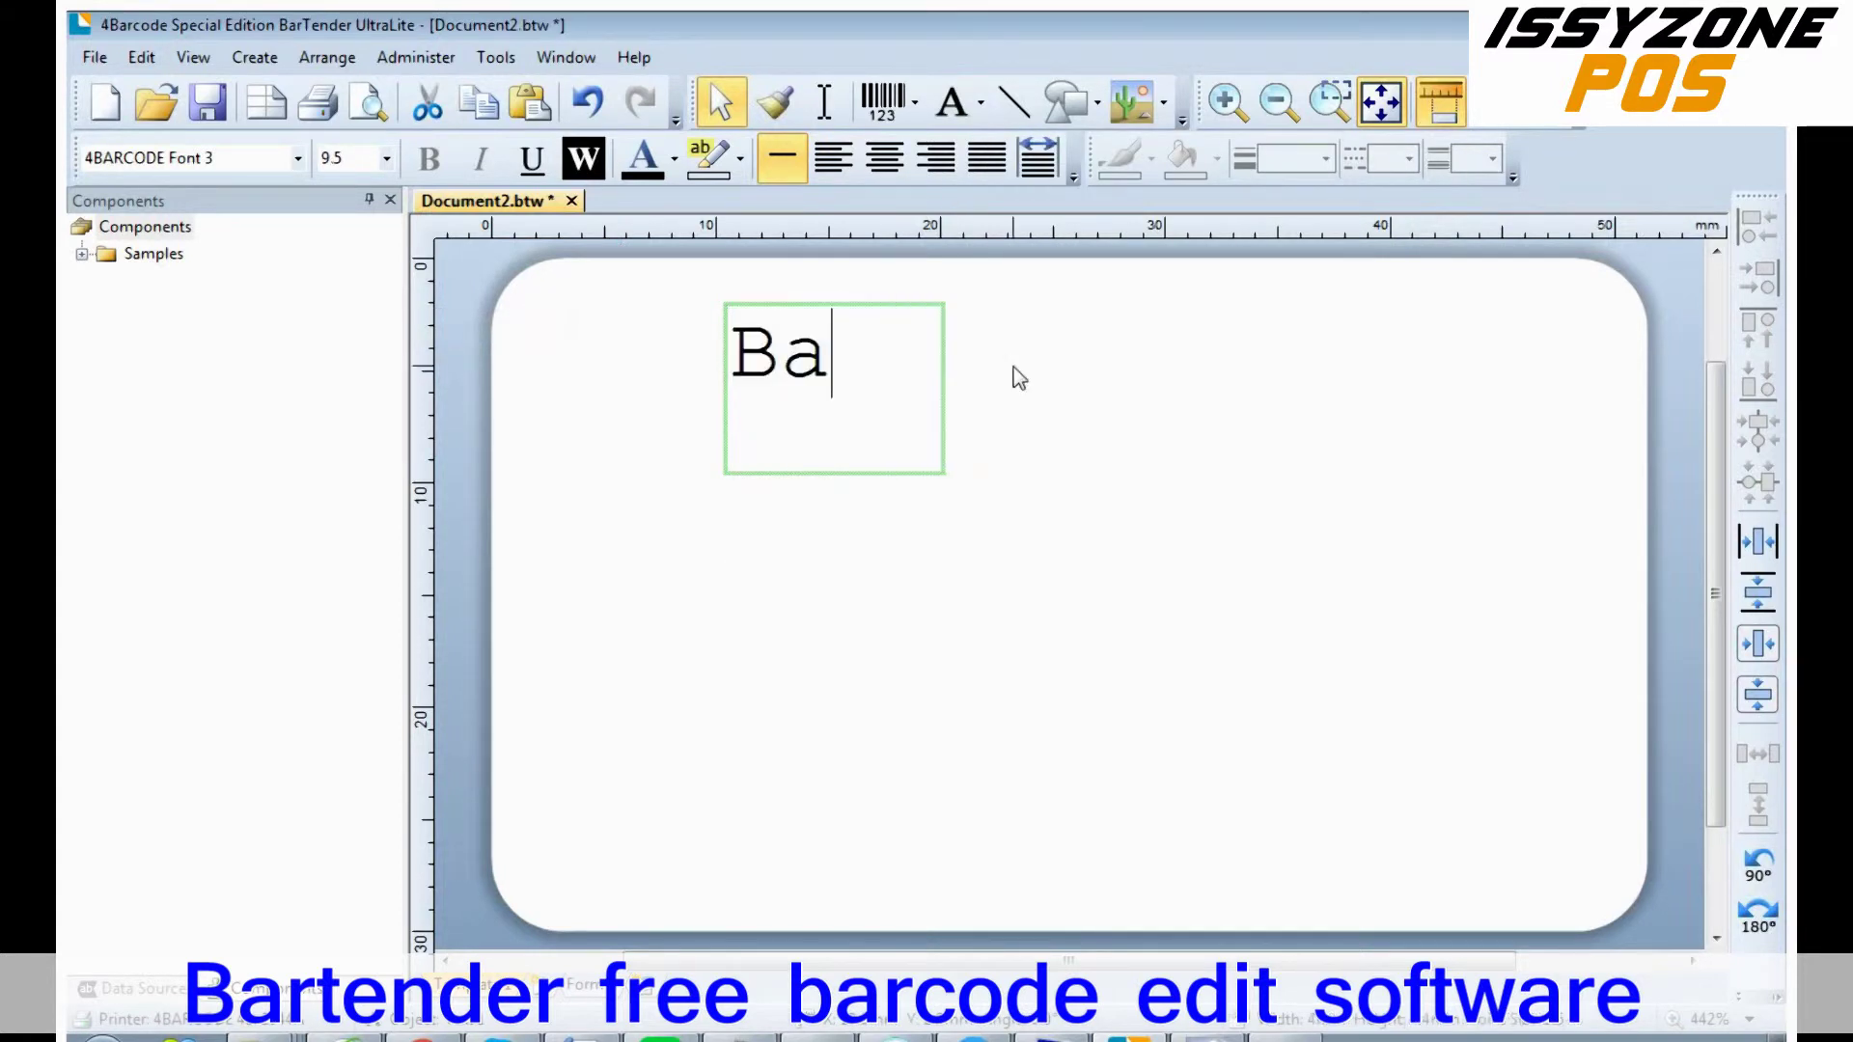
{"action": "type", "text": "rcode Printer 3"}
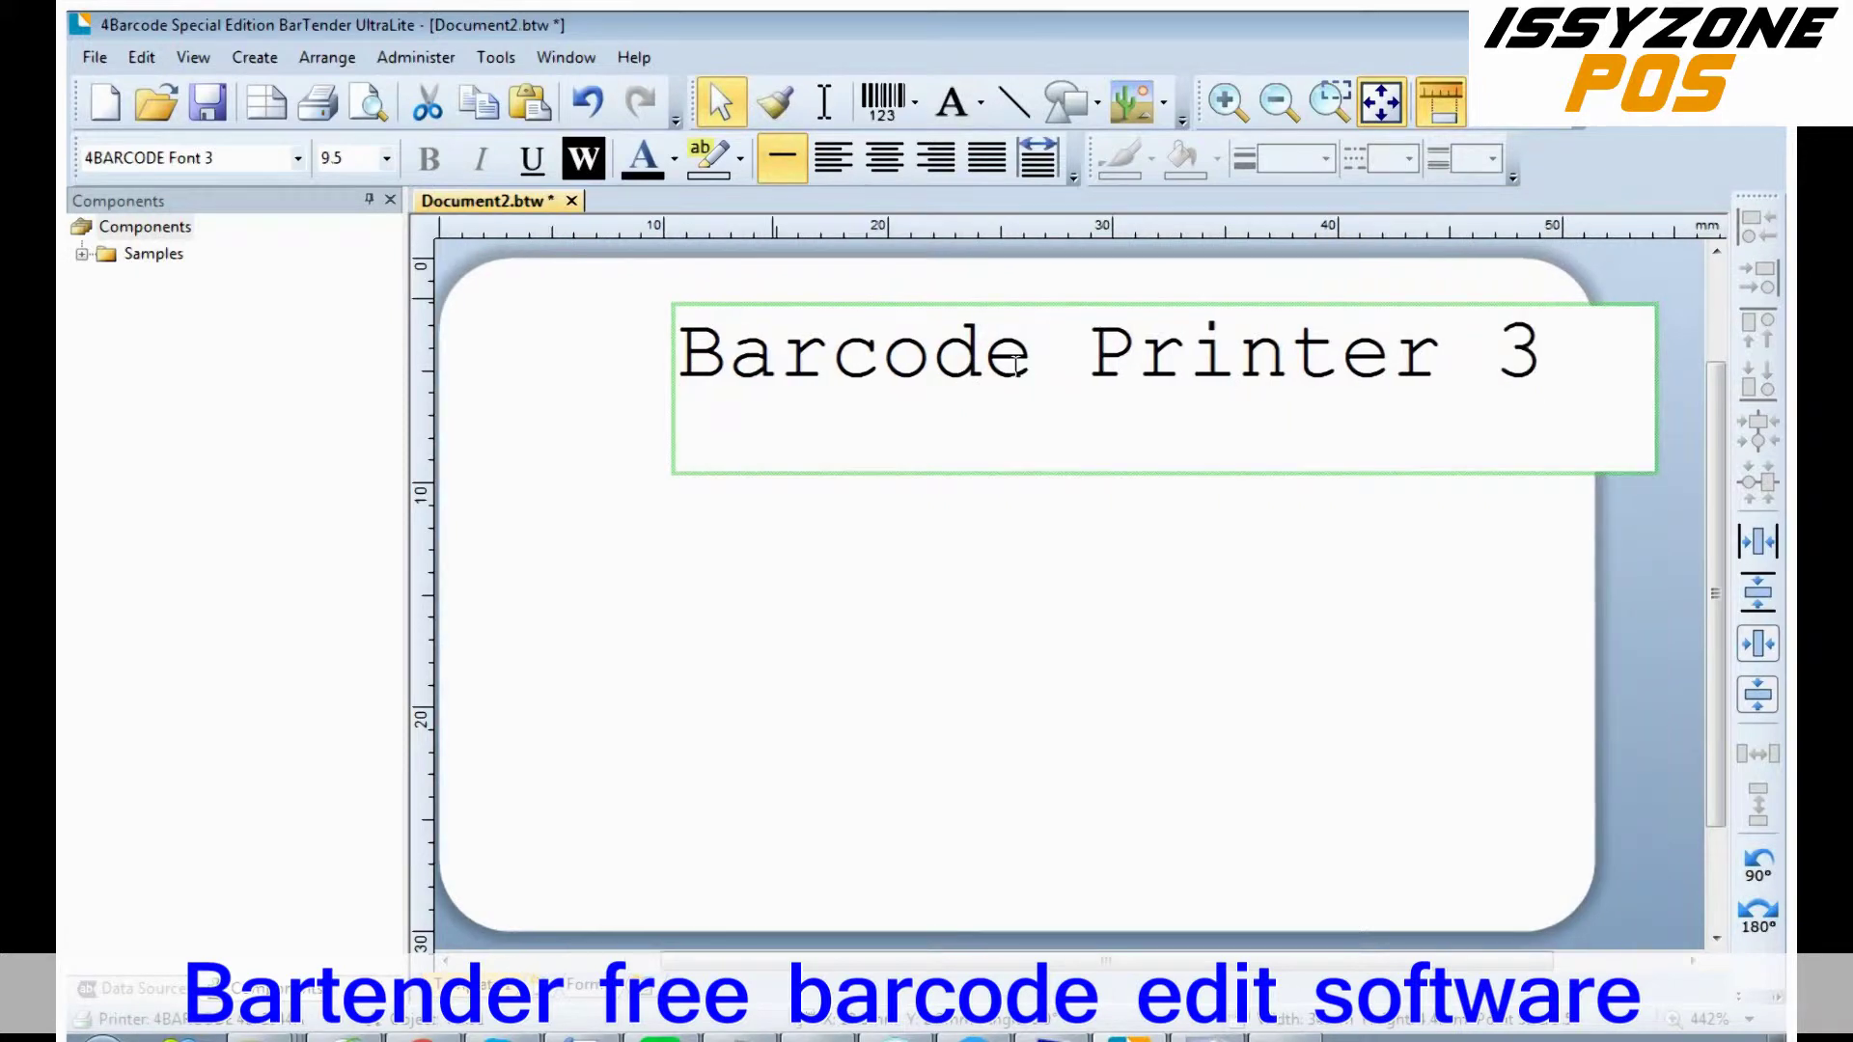
{"action": "key", "text": "BackSpace"}
{"action": "key", "text": "BackSpace"}
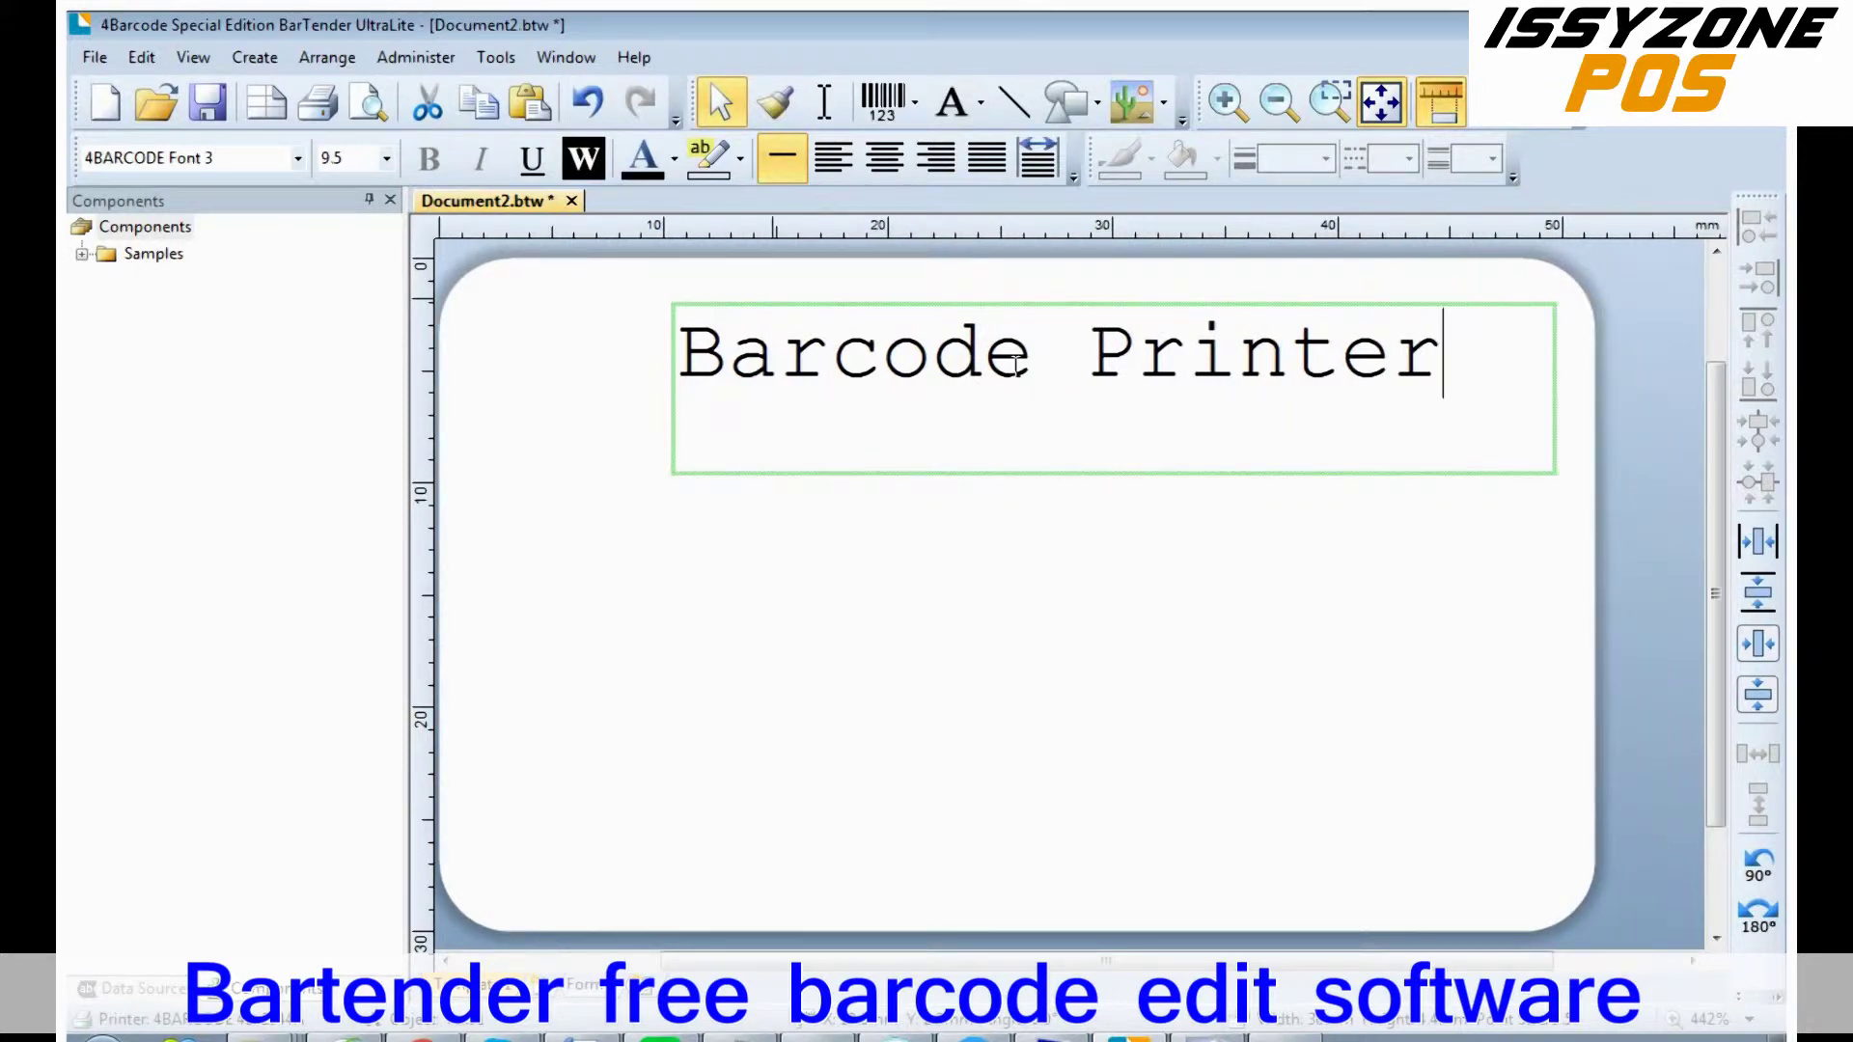
{"action": "type", "text": "123"}
{"action": "left_click", "coordinate": [848, 591]}
{"action": "left_click", "coordinate": [867, 302]}
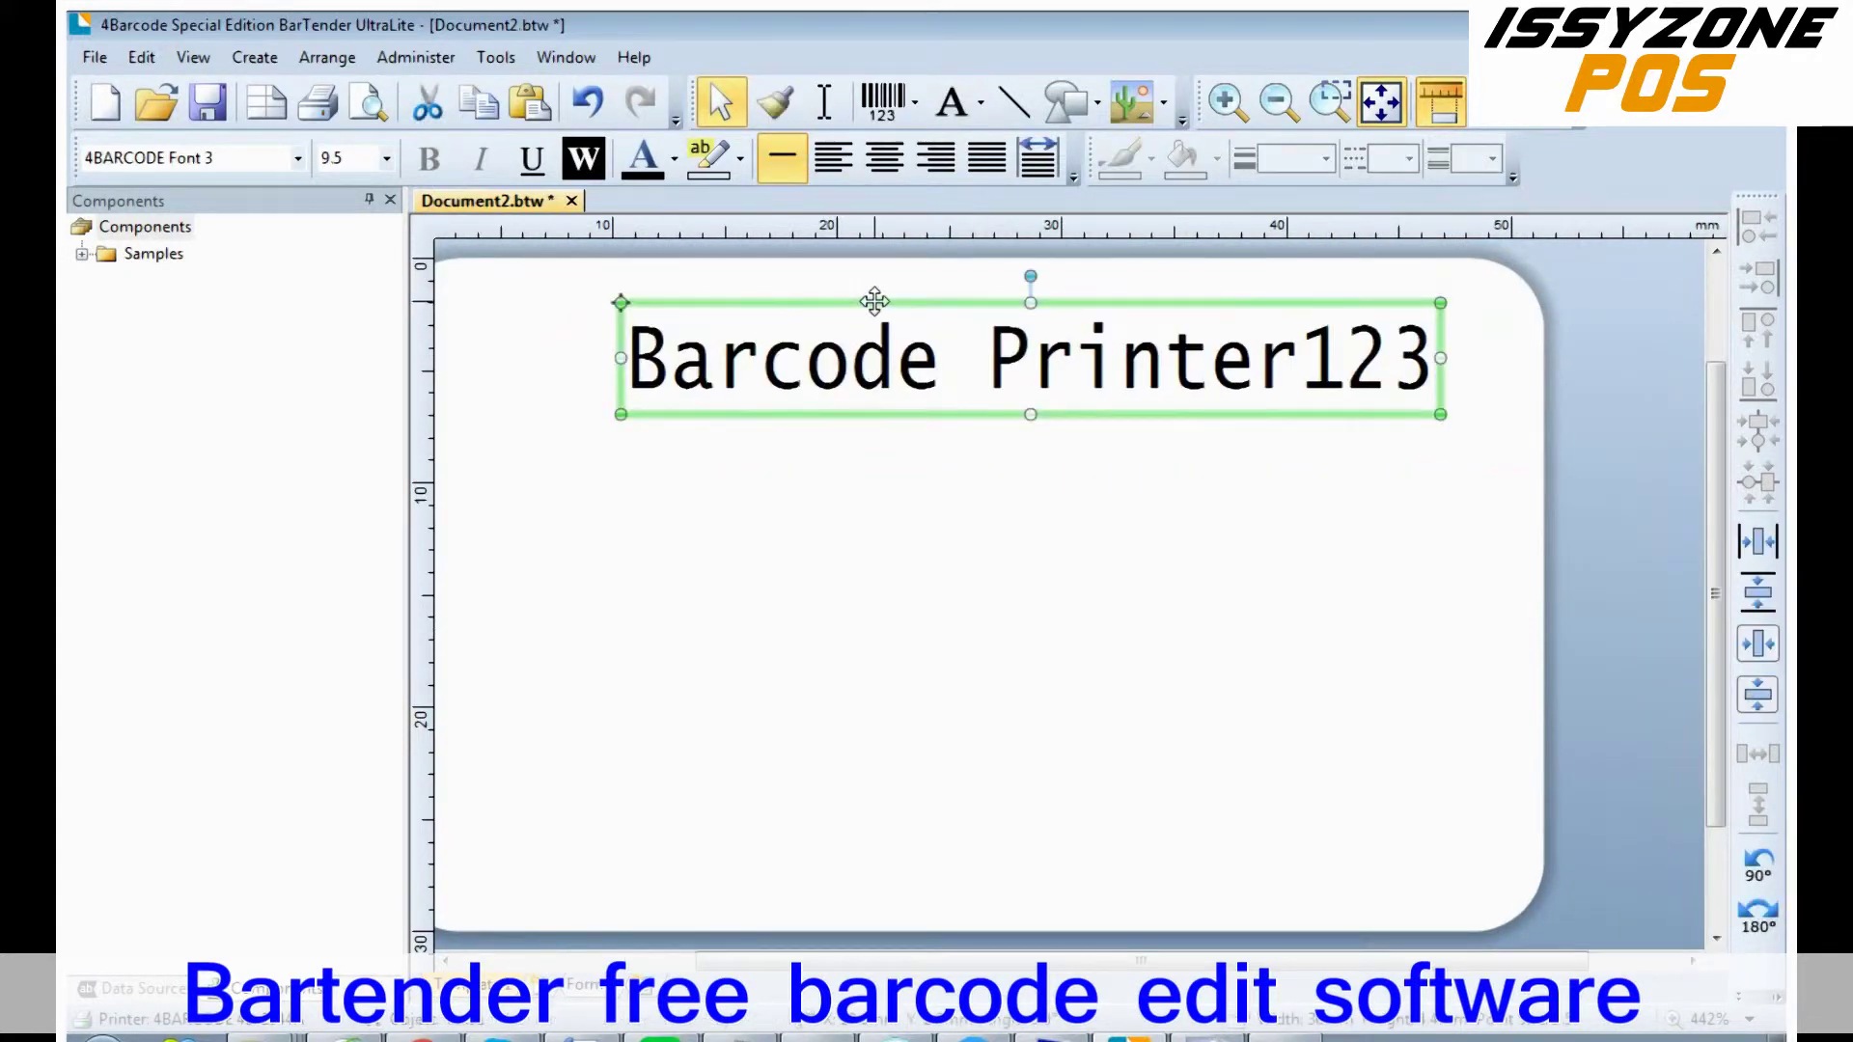
{"action": "left_click_drag", "start_coordinate": [867, 301], "coordinate": [777, 309]}
Insert a Code 128 barcode from the full barcode list below the "Barcode Printer123" text
{"action": "left_click", "coordinate": [914, 102]}
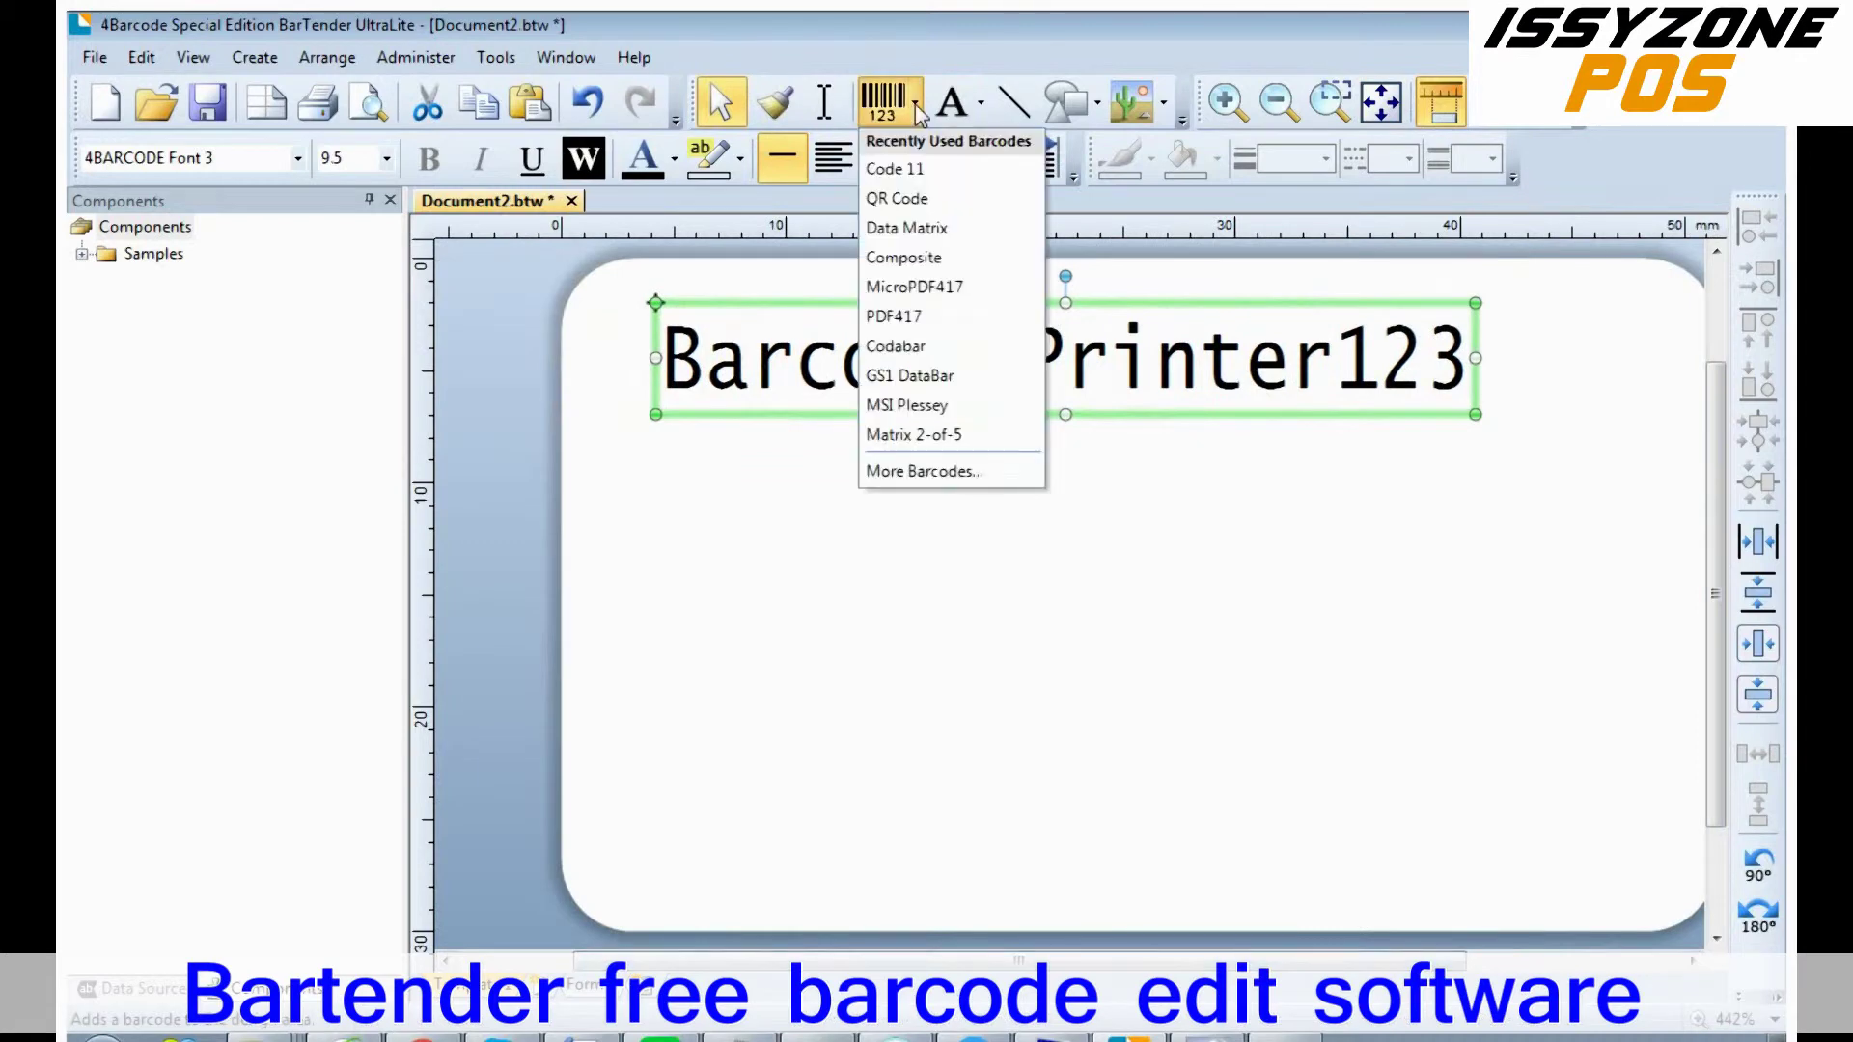
{"action": "left_click", "coordinate": [921, 479]}
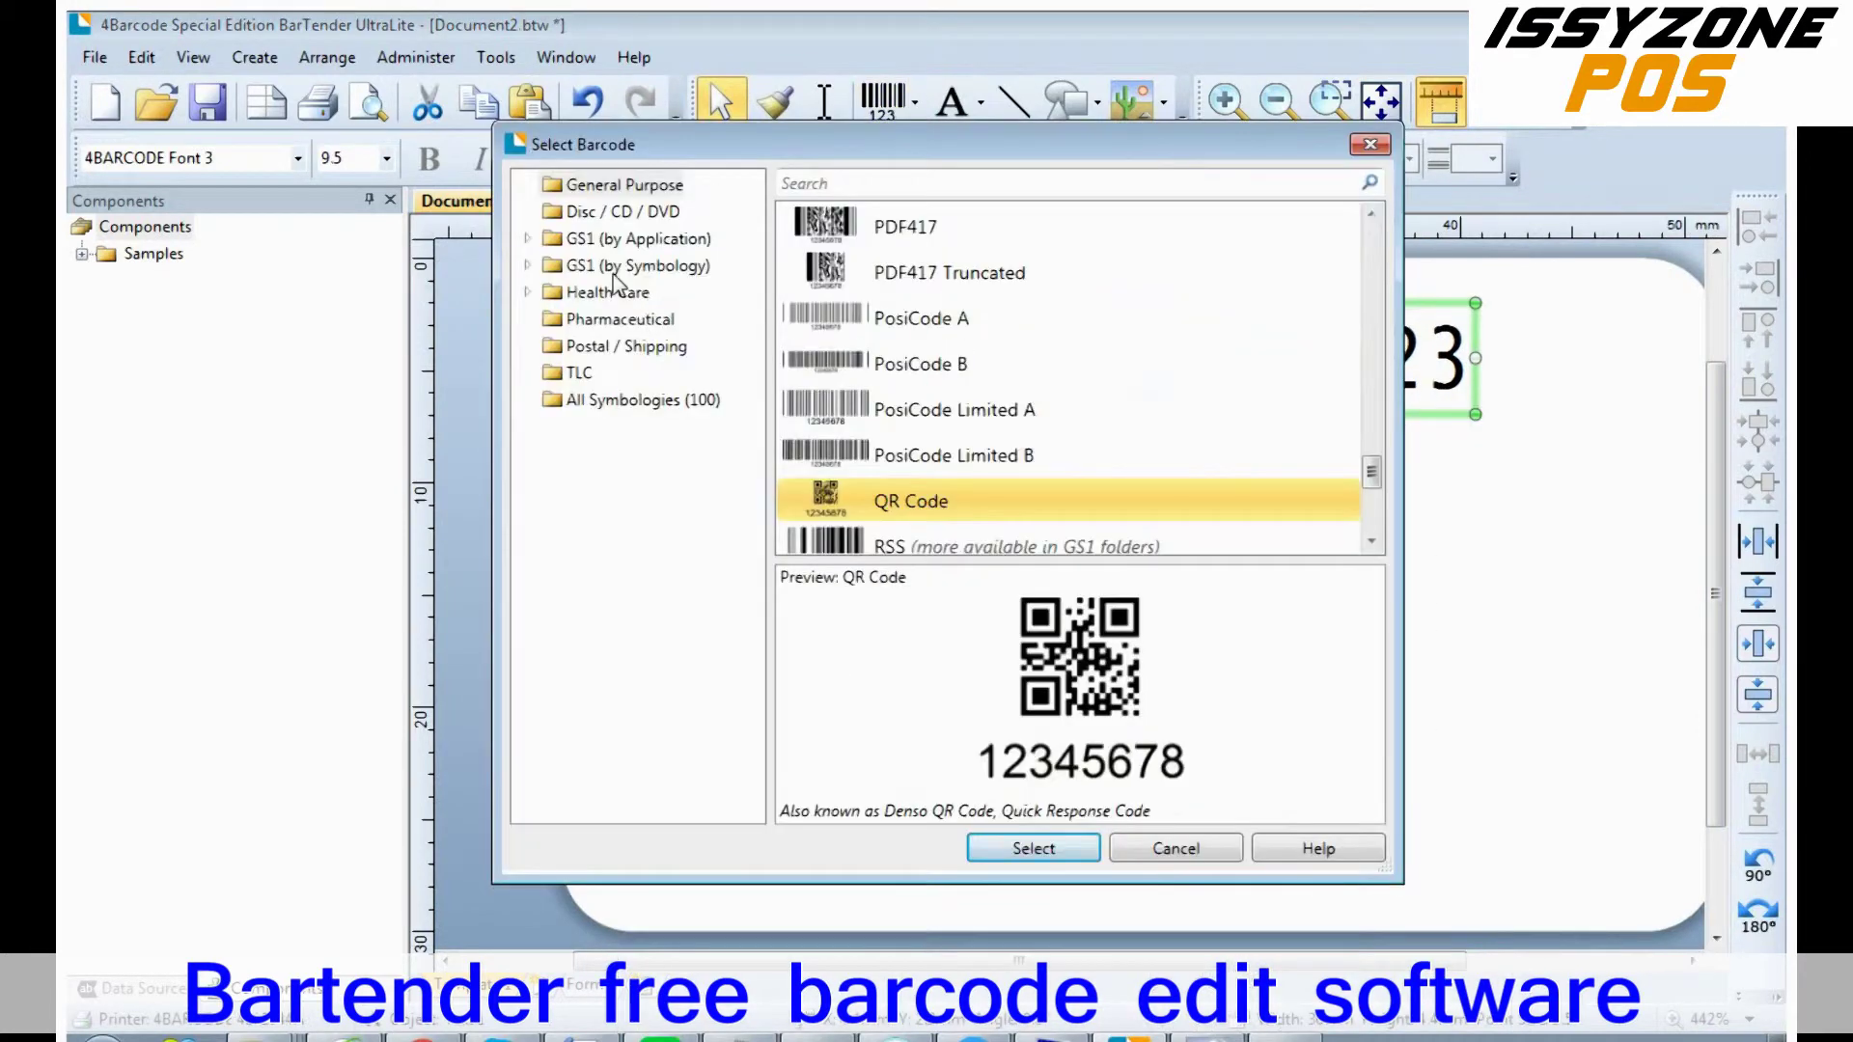
{"action": "scroll", "coordinate": [883, 415], "scroll_direction": "down", "scroll_amount": 3}
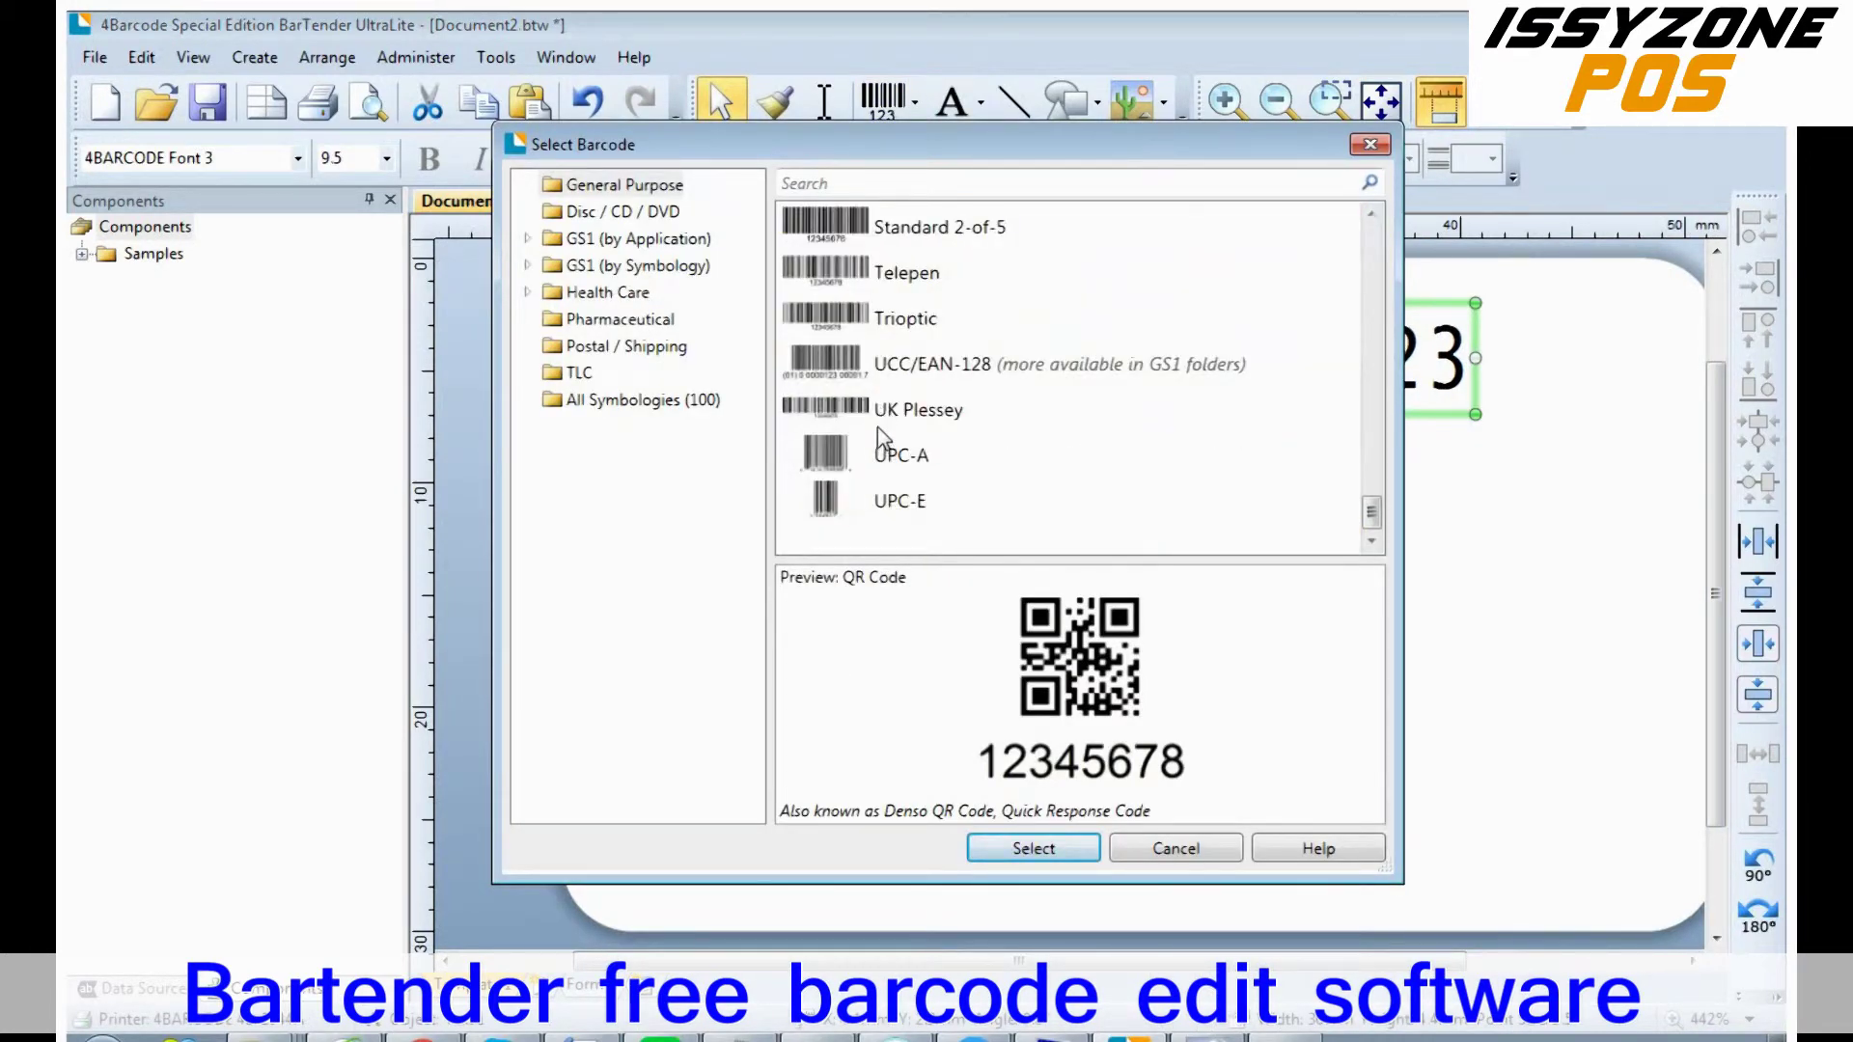
{"action": "scroll", "coordinate": [877, 427], "scroll_direction": "up", "scroll_amount": 10}
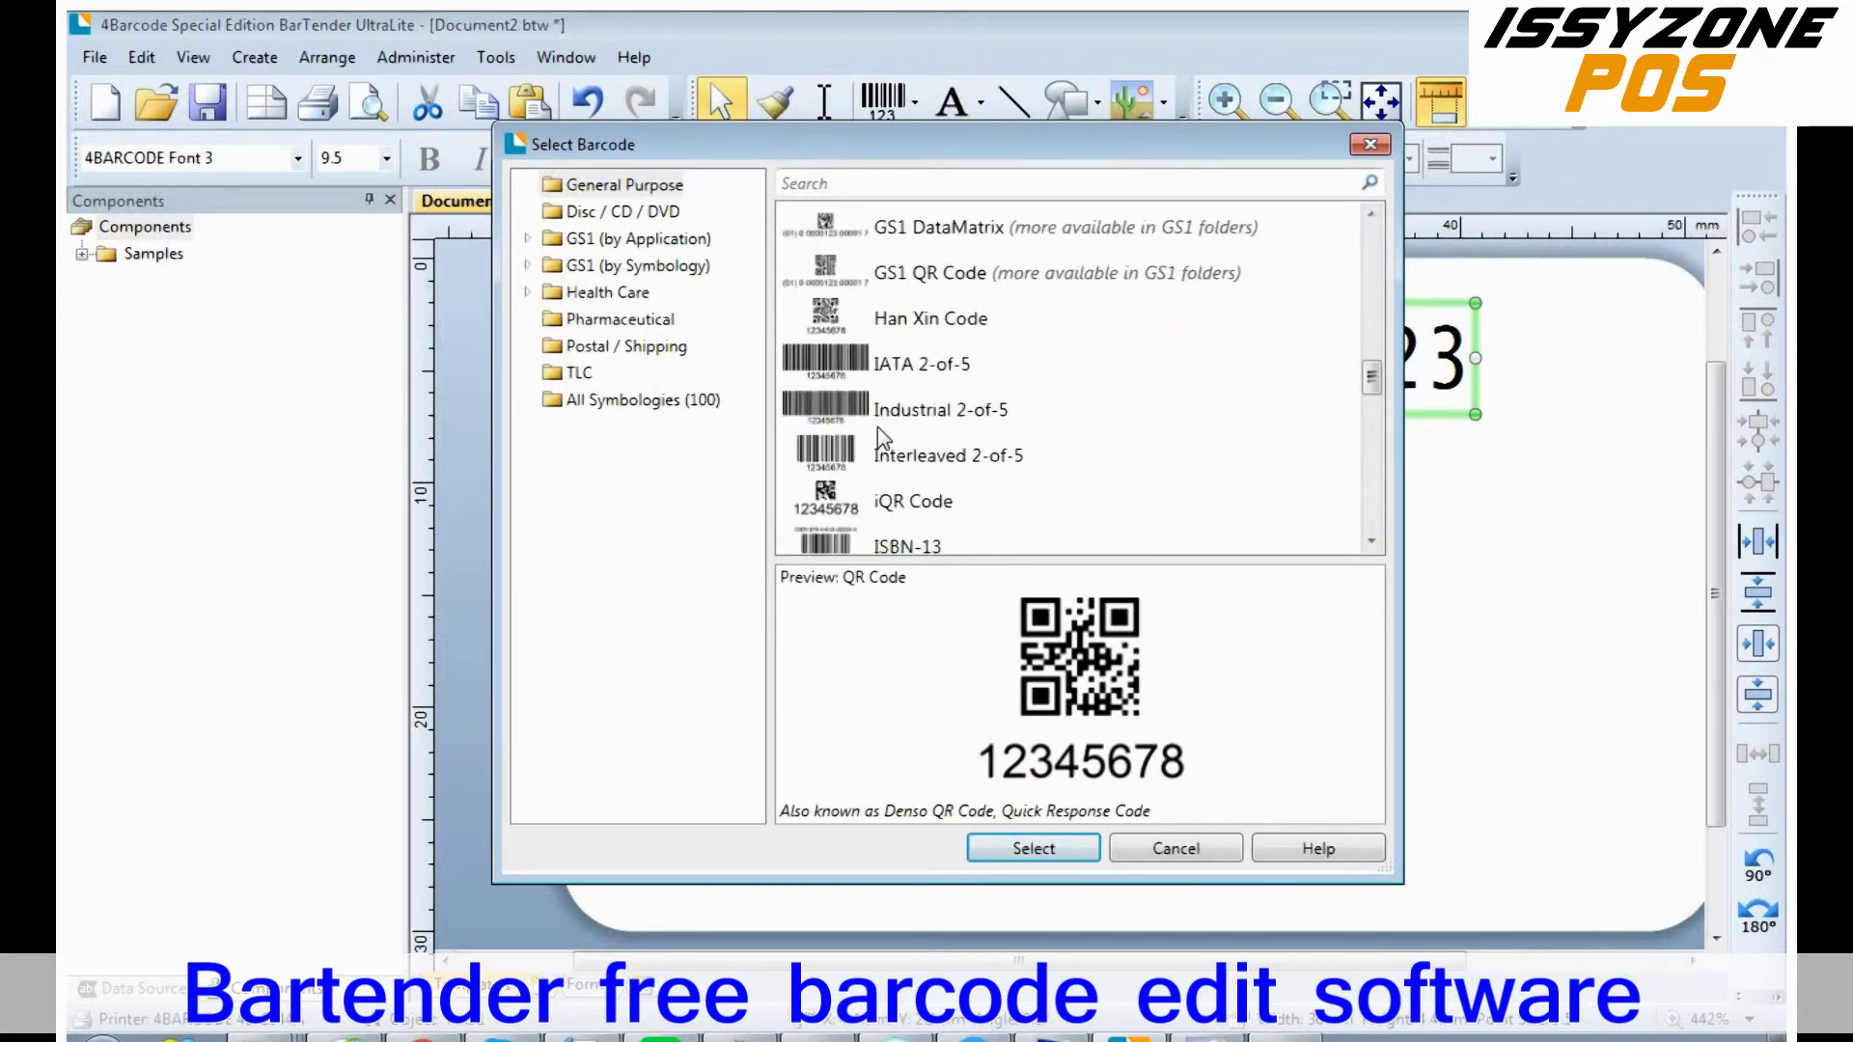
{"action": "scroll", "coordinate": [877, 427], "scroll_direction": "up", "scroll_amount": 6}
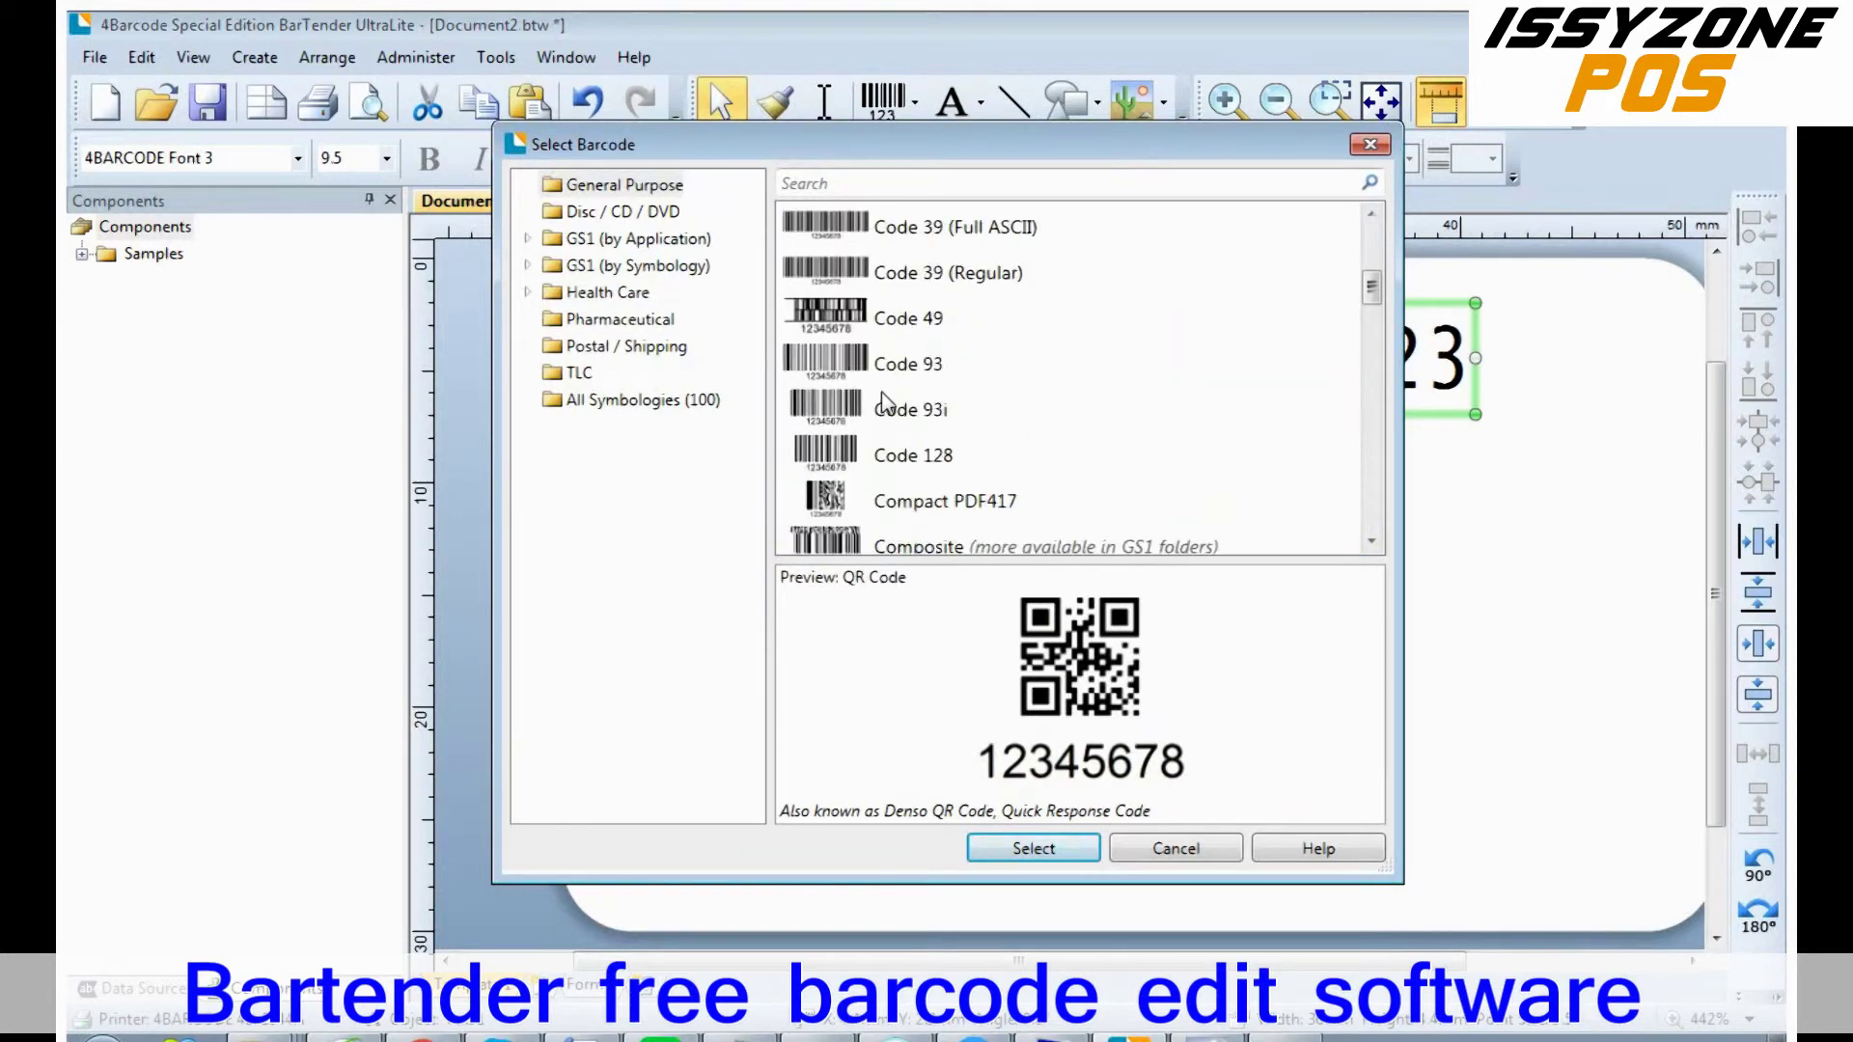
{"action": "left_click", "coordinate": [888, 458]}
{"action": "left_click", "coordinate": [1033, 848]}
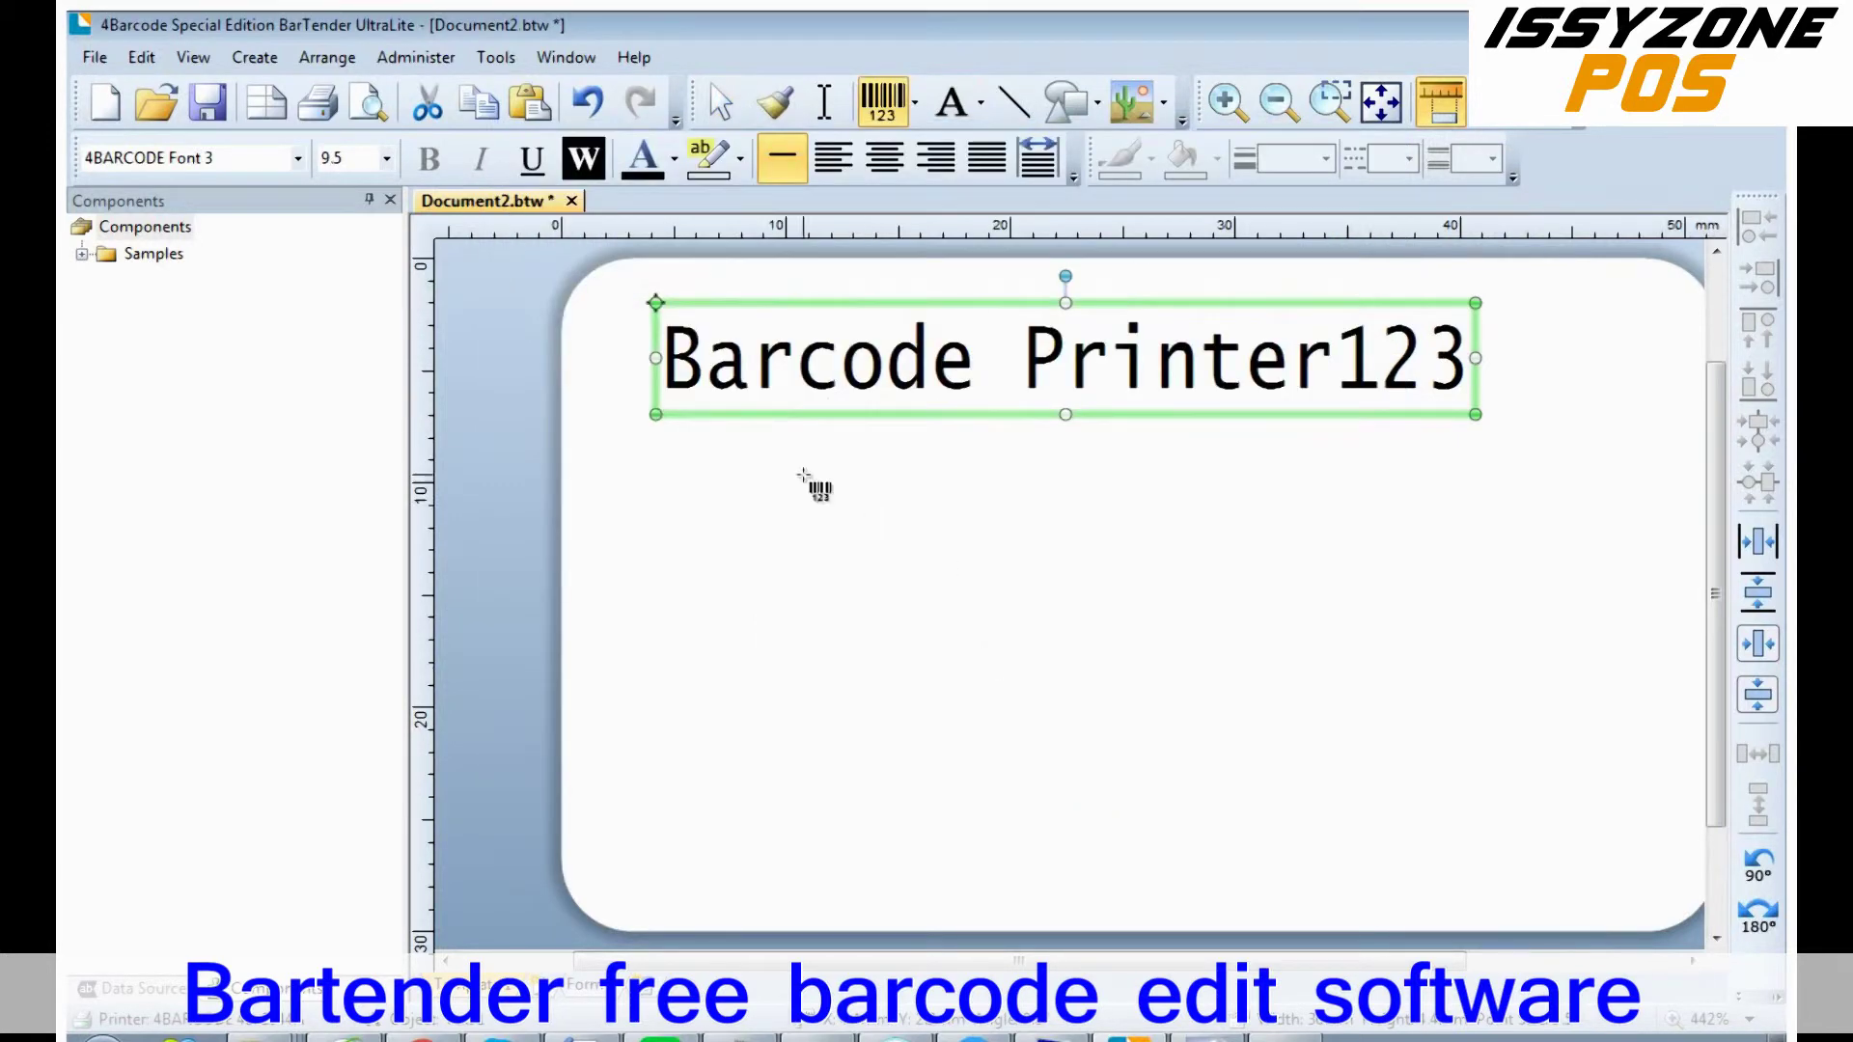
{"action": "left_click", "coordinate": [1046, 608]}
Set the Code 128 barcode's embedded data to 987654321 and shrink the barcode to leave room beside it
{"action": "double_click", "coordinate": [1098, 679]}
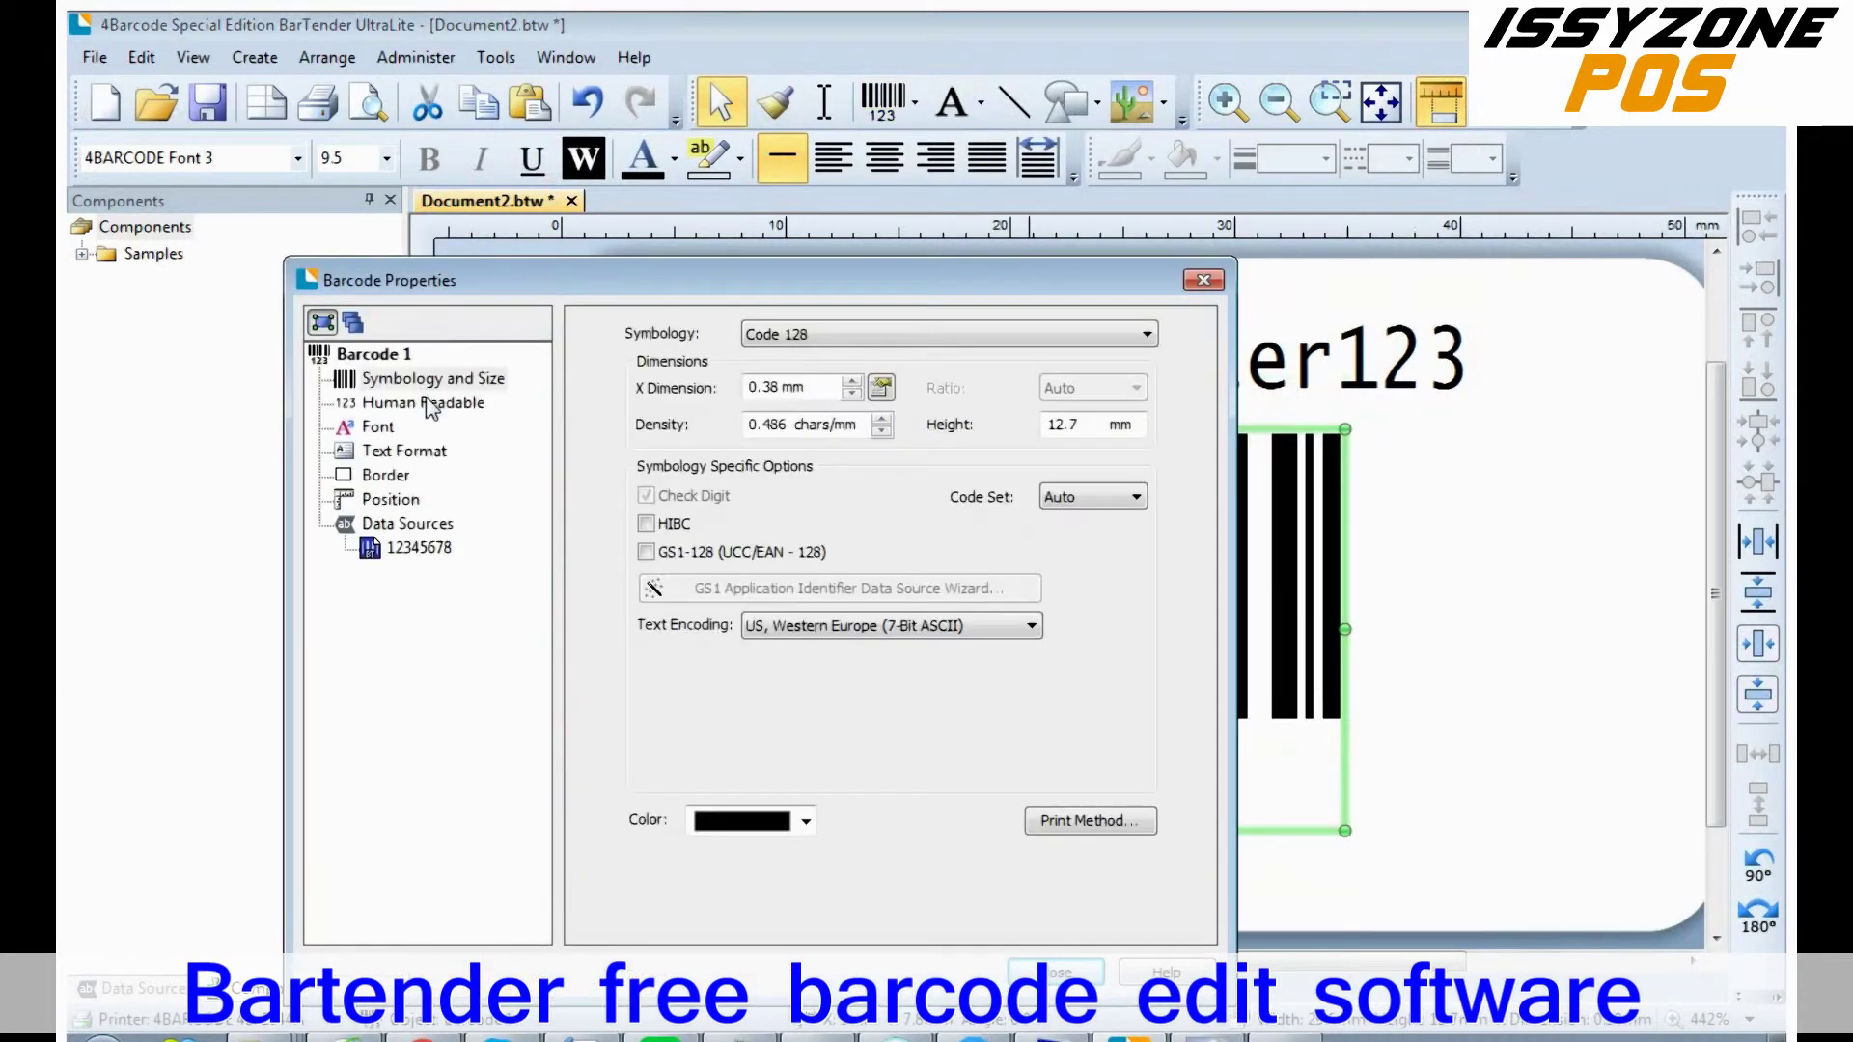
{"action": "left_click", "coordinate": [419, 547]}
{"action": "left_click", "coordinate": [811, 470]}
{"action": "key", "text": "BackSpace"}
{"action": "key", "text": "BackSpace"}
{"action": "key", "text": "BackSpace"}
{"action": "key", "text": "BackSpace"}
{"action": "key", "text": "BackSpace"}
{"action": "key", "text": "BackSpace"}
{"action": "key", "text": "BackSpace"}
{"action": "key", "text": "BackSpace"}
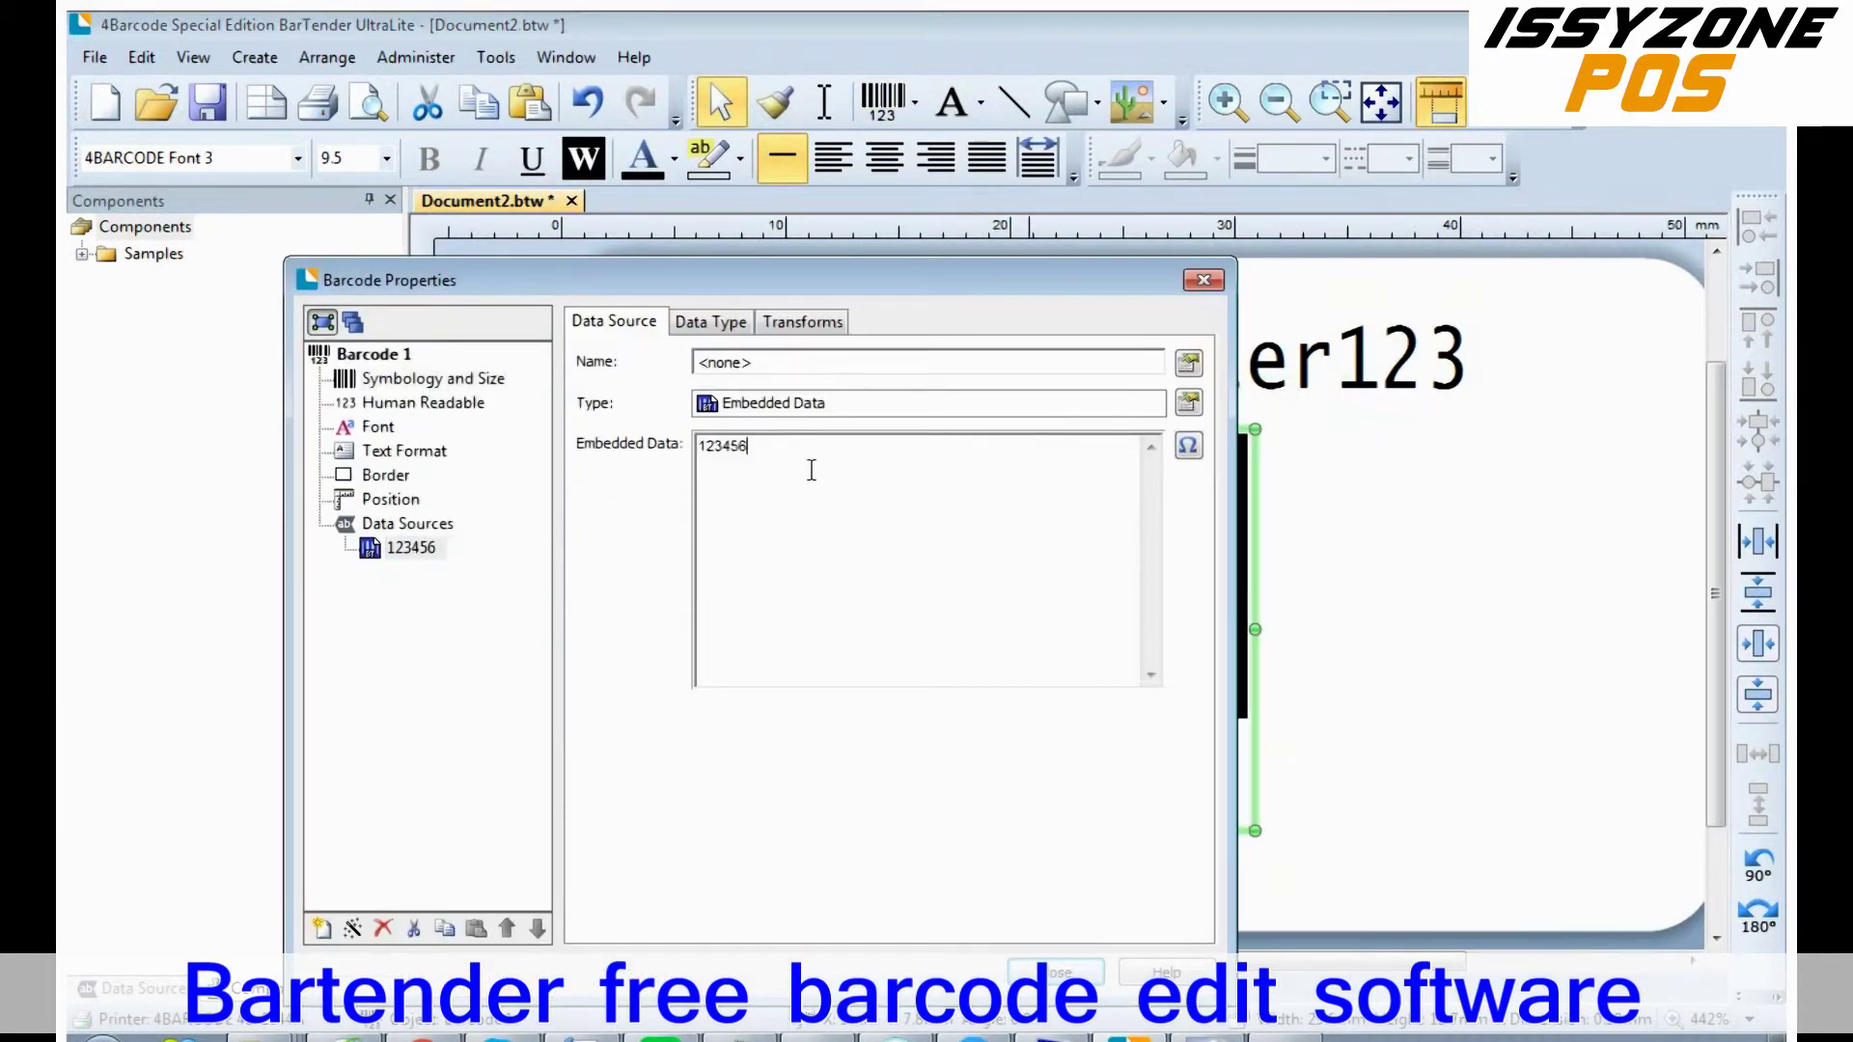
{"action": "type", "text": "8"}
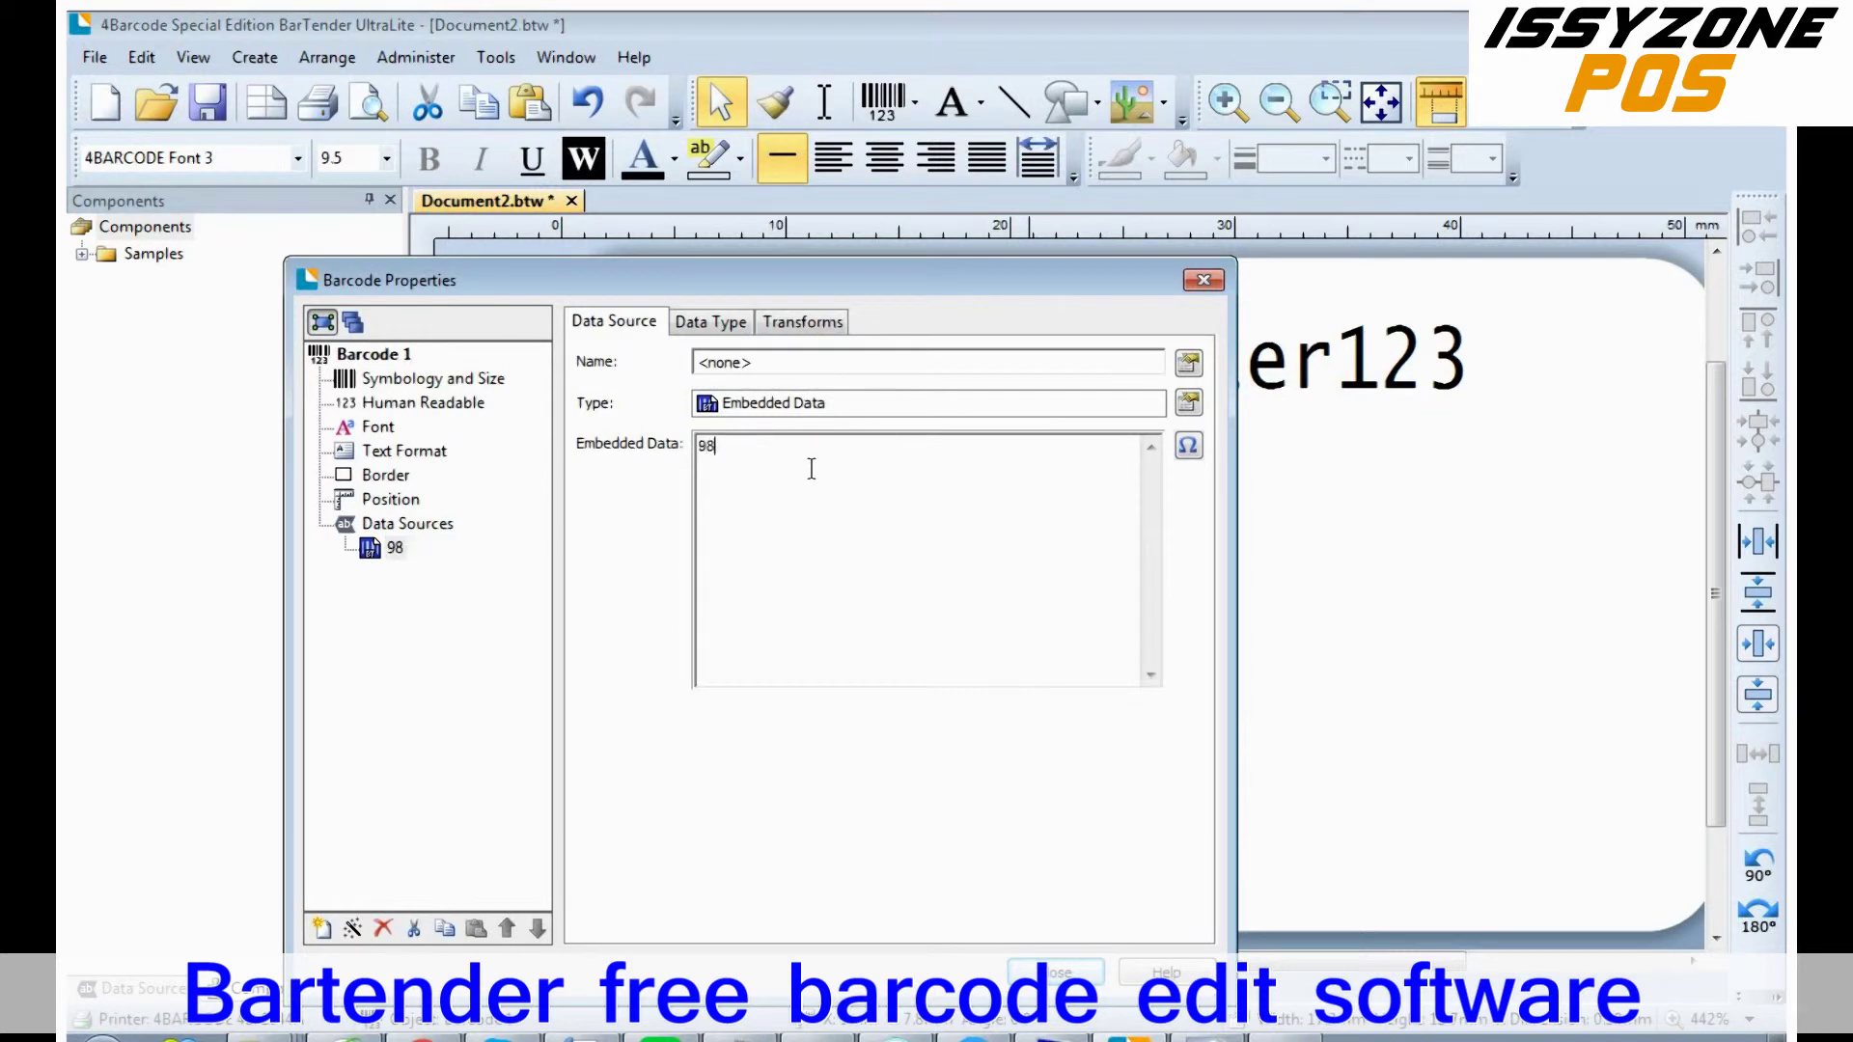
{"action": "type", "text": "97654321"}
{"action": "left_click", "coordinate": [1050, 968]}
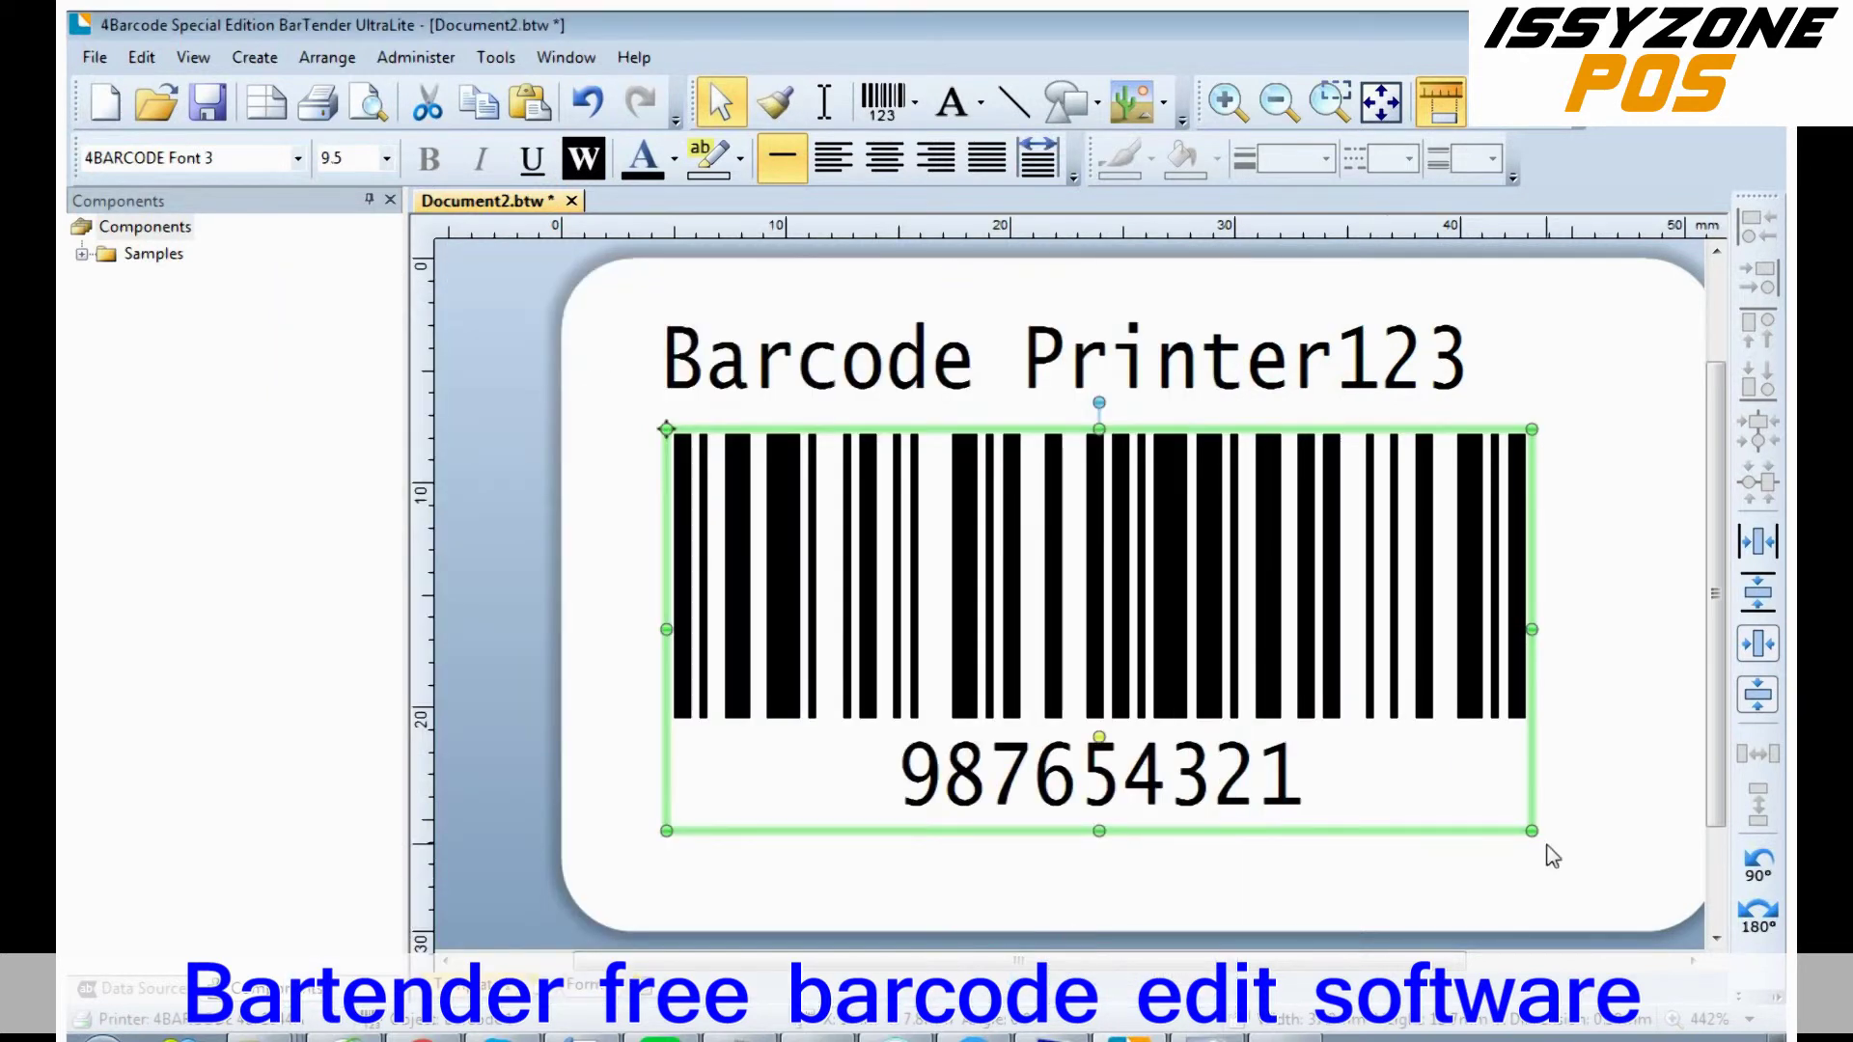
{"action": "left_click_drag", "start_coordinate": [1532, 830], "coordinate": [1255, 687]}
Add a QR Code to the right of the Code 128 barcode, keeping its default embedded data 12345678
{"action": "left_click", "coordinate": [914, 101]}
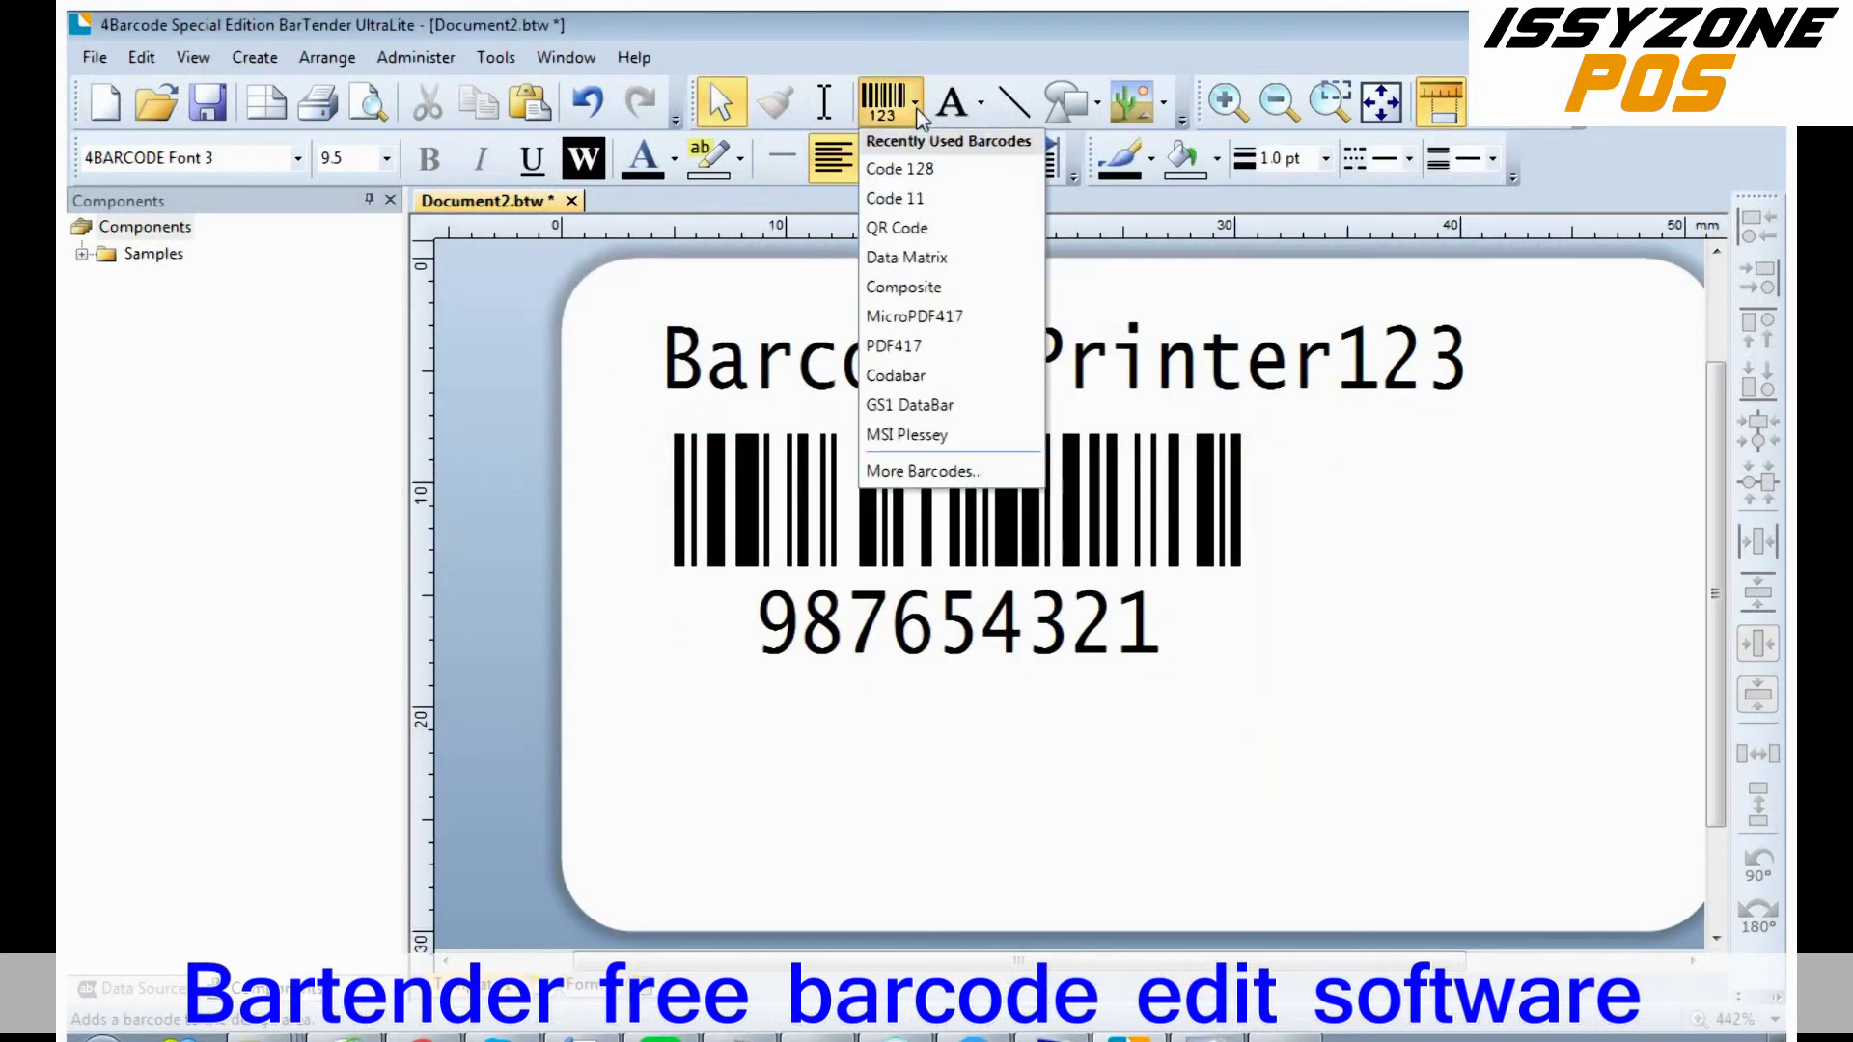
{"action": "left_click", "coordinate": [918, 228]}
{"action": "left_click", "coordinate": [1206, 261]}
{"action": "left_click_drag", "start_coordinate": [1395, 420], "coordinate": [1544, 595]}
{"action": "double_click", "coordinate": [1544, 595]}
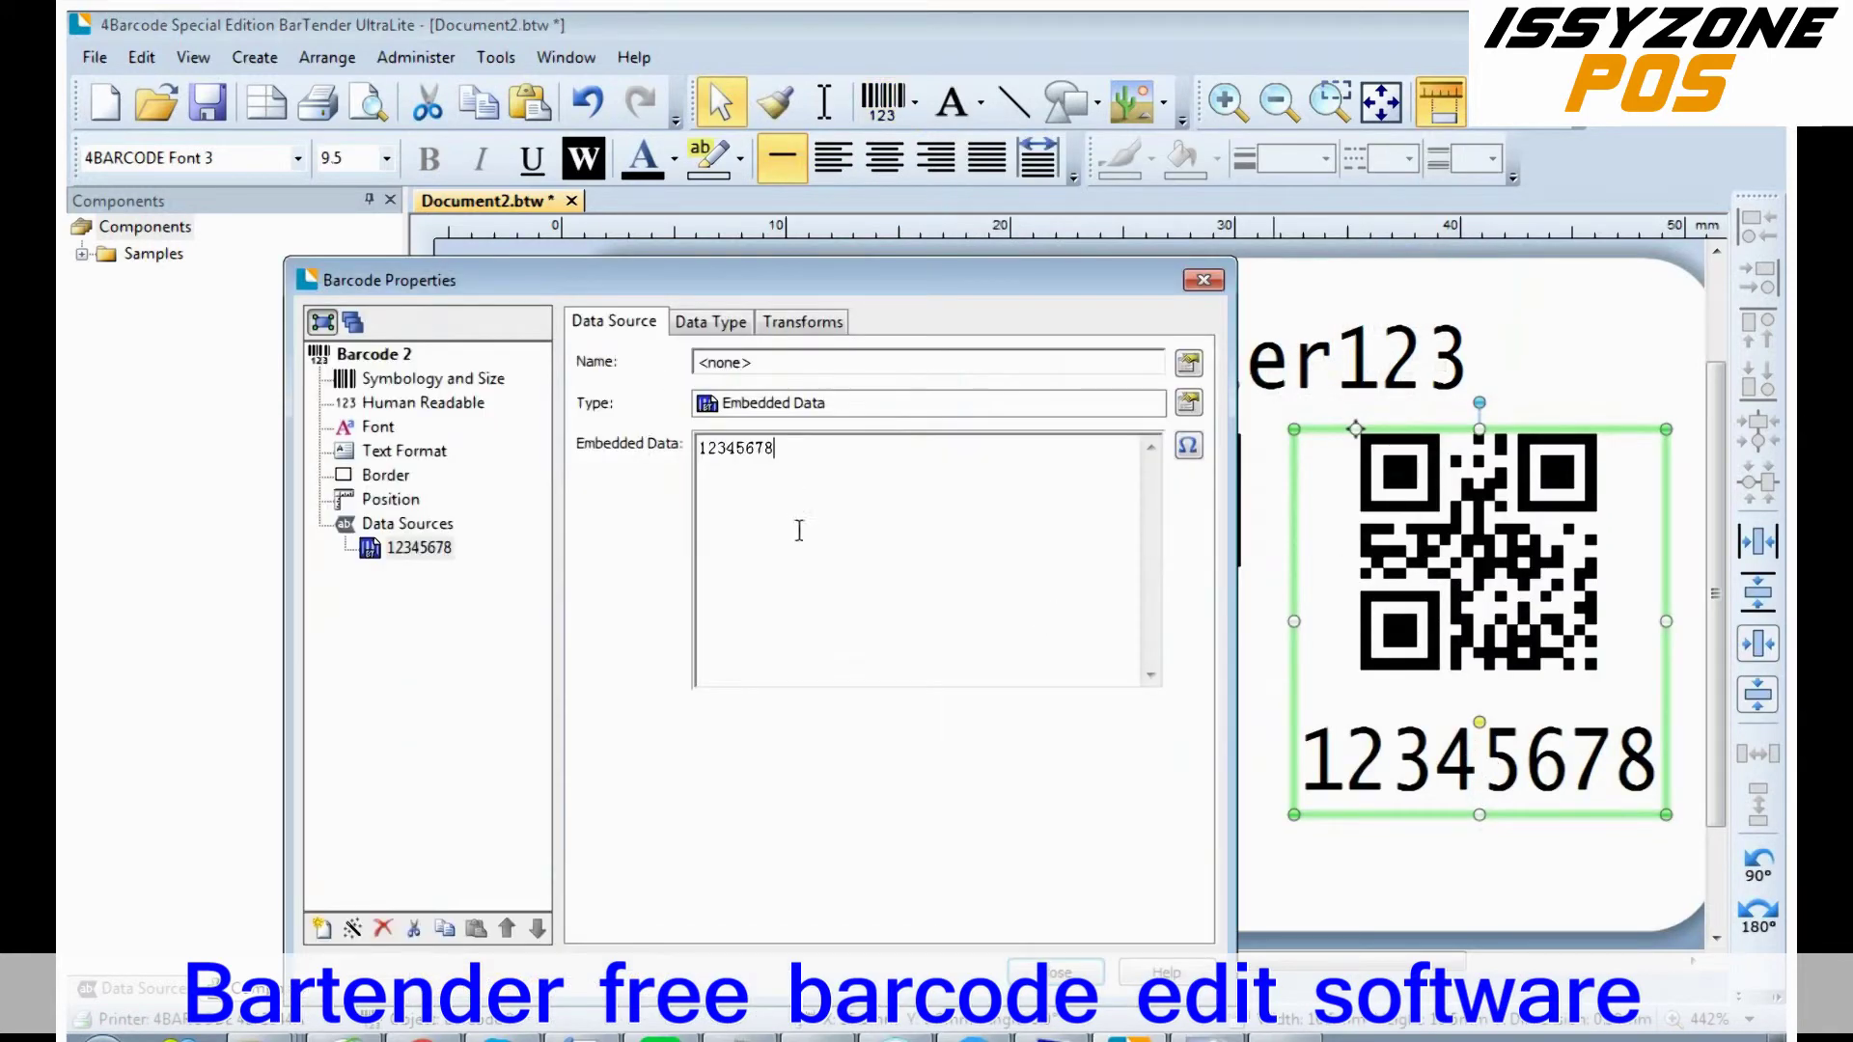
{"action": "left_click", "coordinate": [1057, 972]}
{"action": "left_click", "coordinate": [518, 351]}
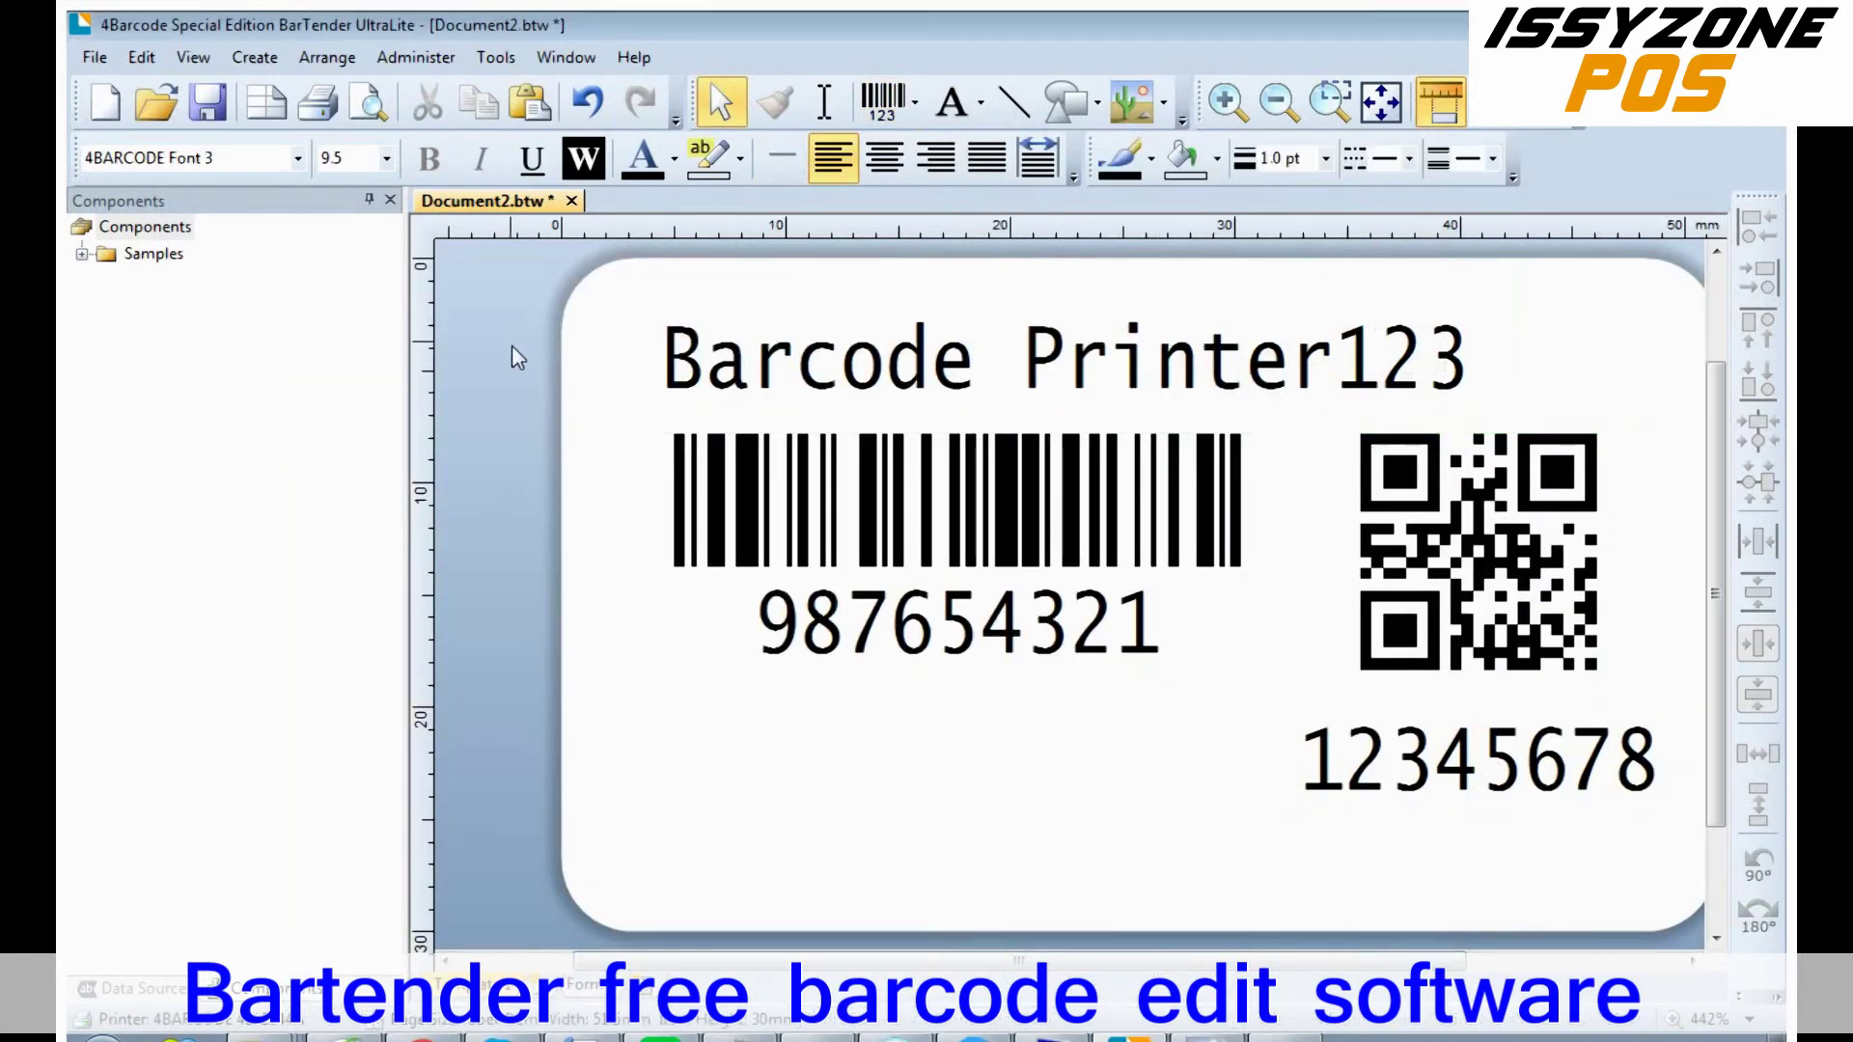
Keep the "label" page size in Page Setup and print one copy on the 4BARCODE 4B-2044A printer
{"action": "double_click", "coordinate": [521, 282]}
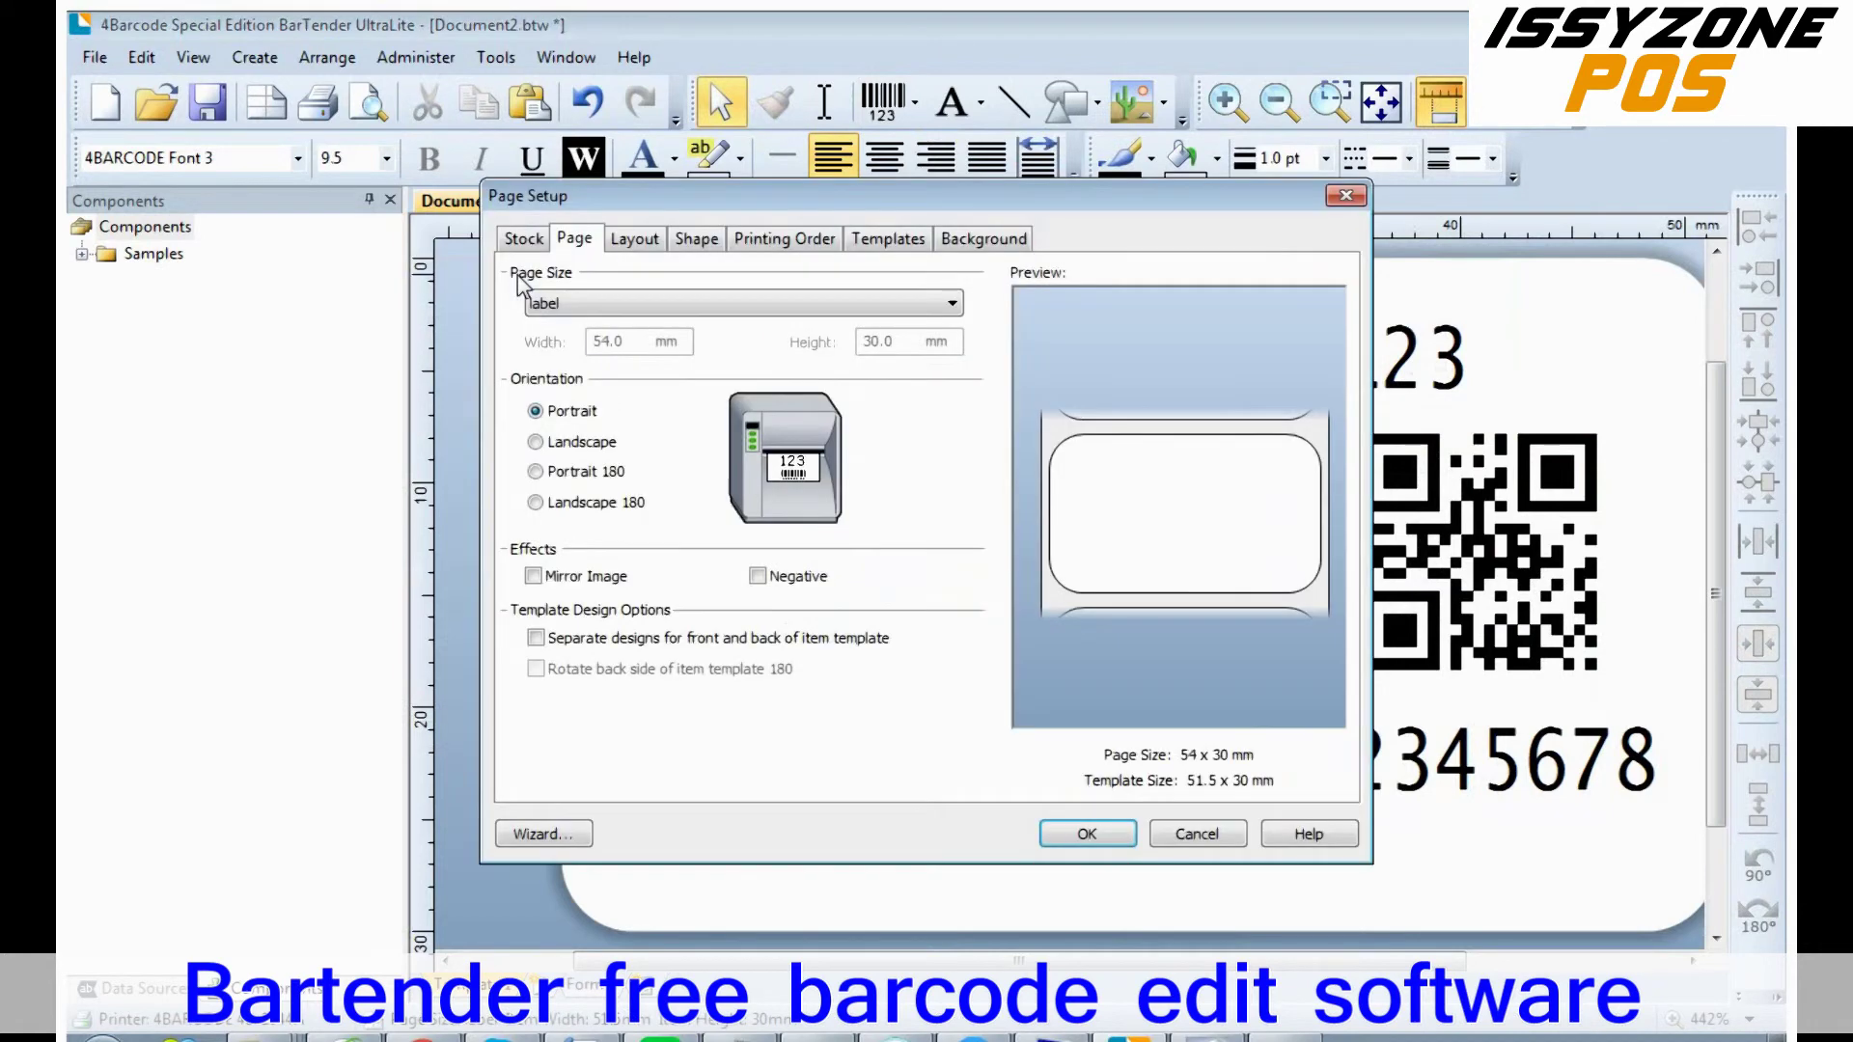
{"action": "left_click", "coordinate": [594, 305]}
{"action": "left_click", "coordinate": [593, 305]}
{"action": "left_click", "coordinate": [1087, 833]}
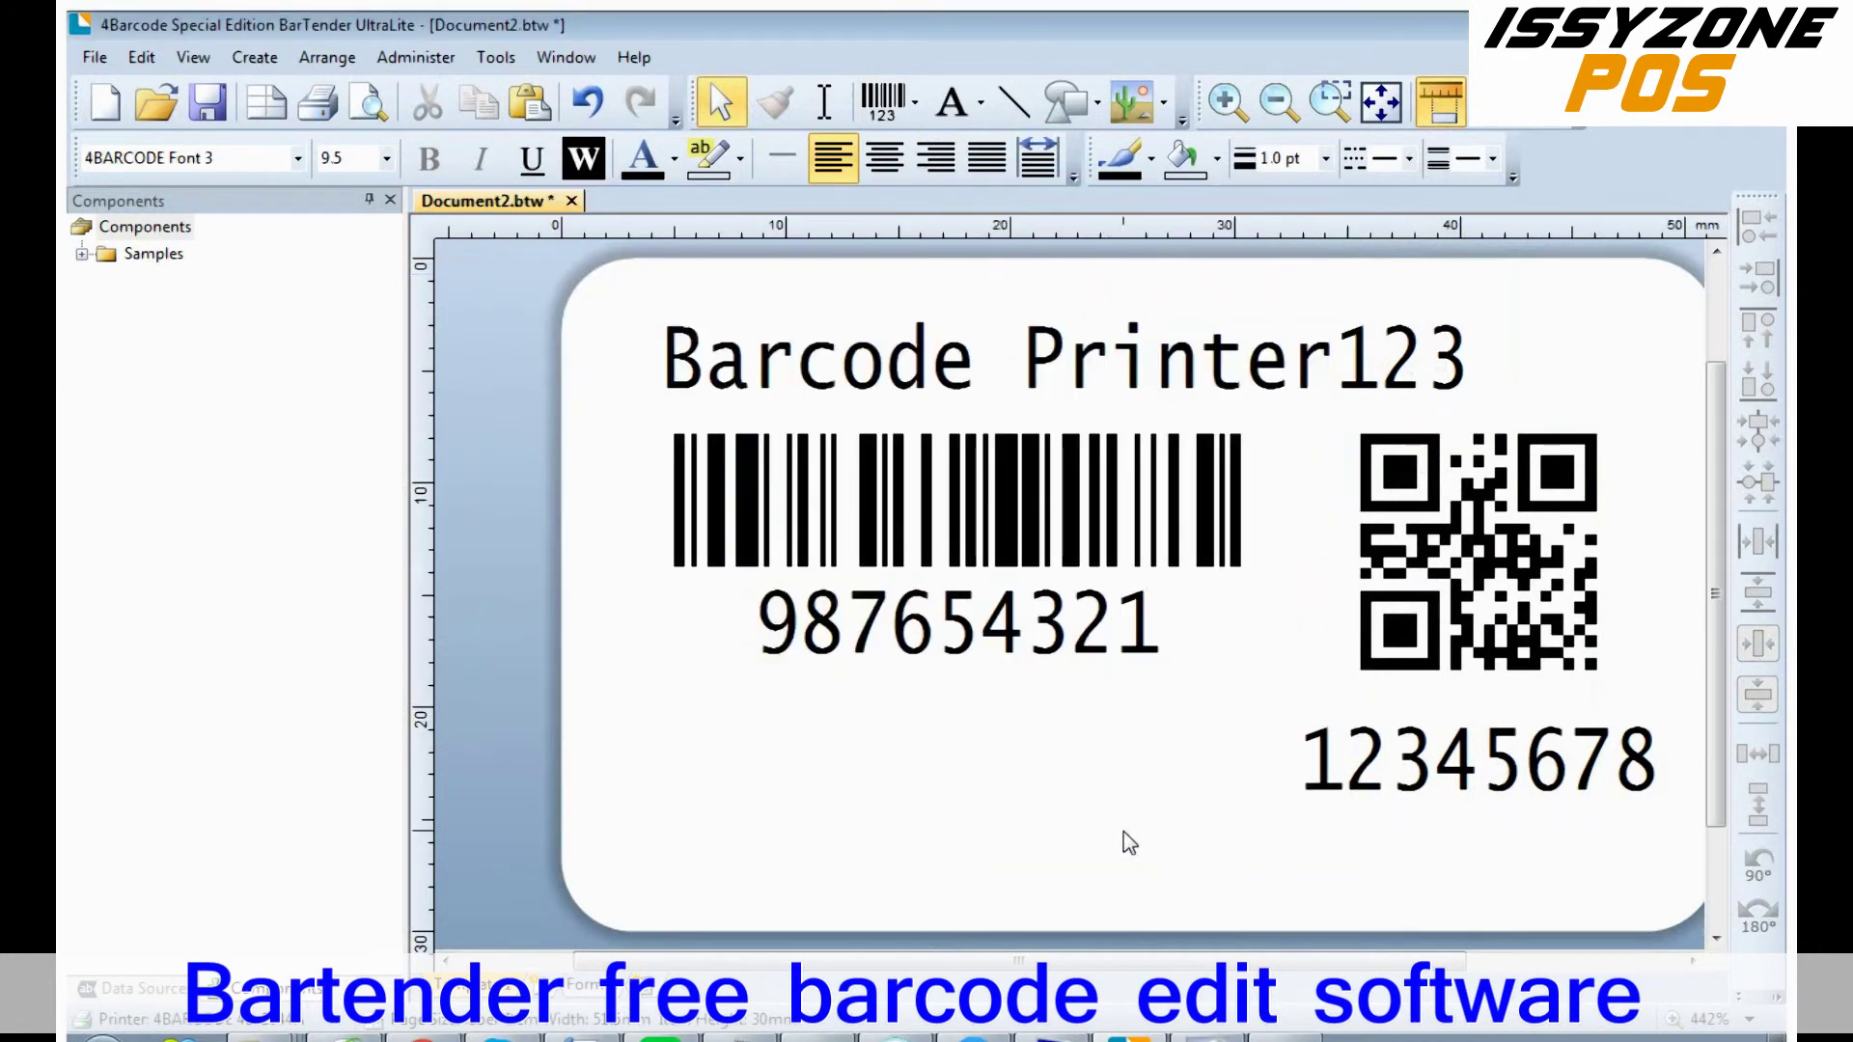
{"action": "key", "text": "ctrl+p"}
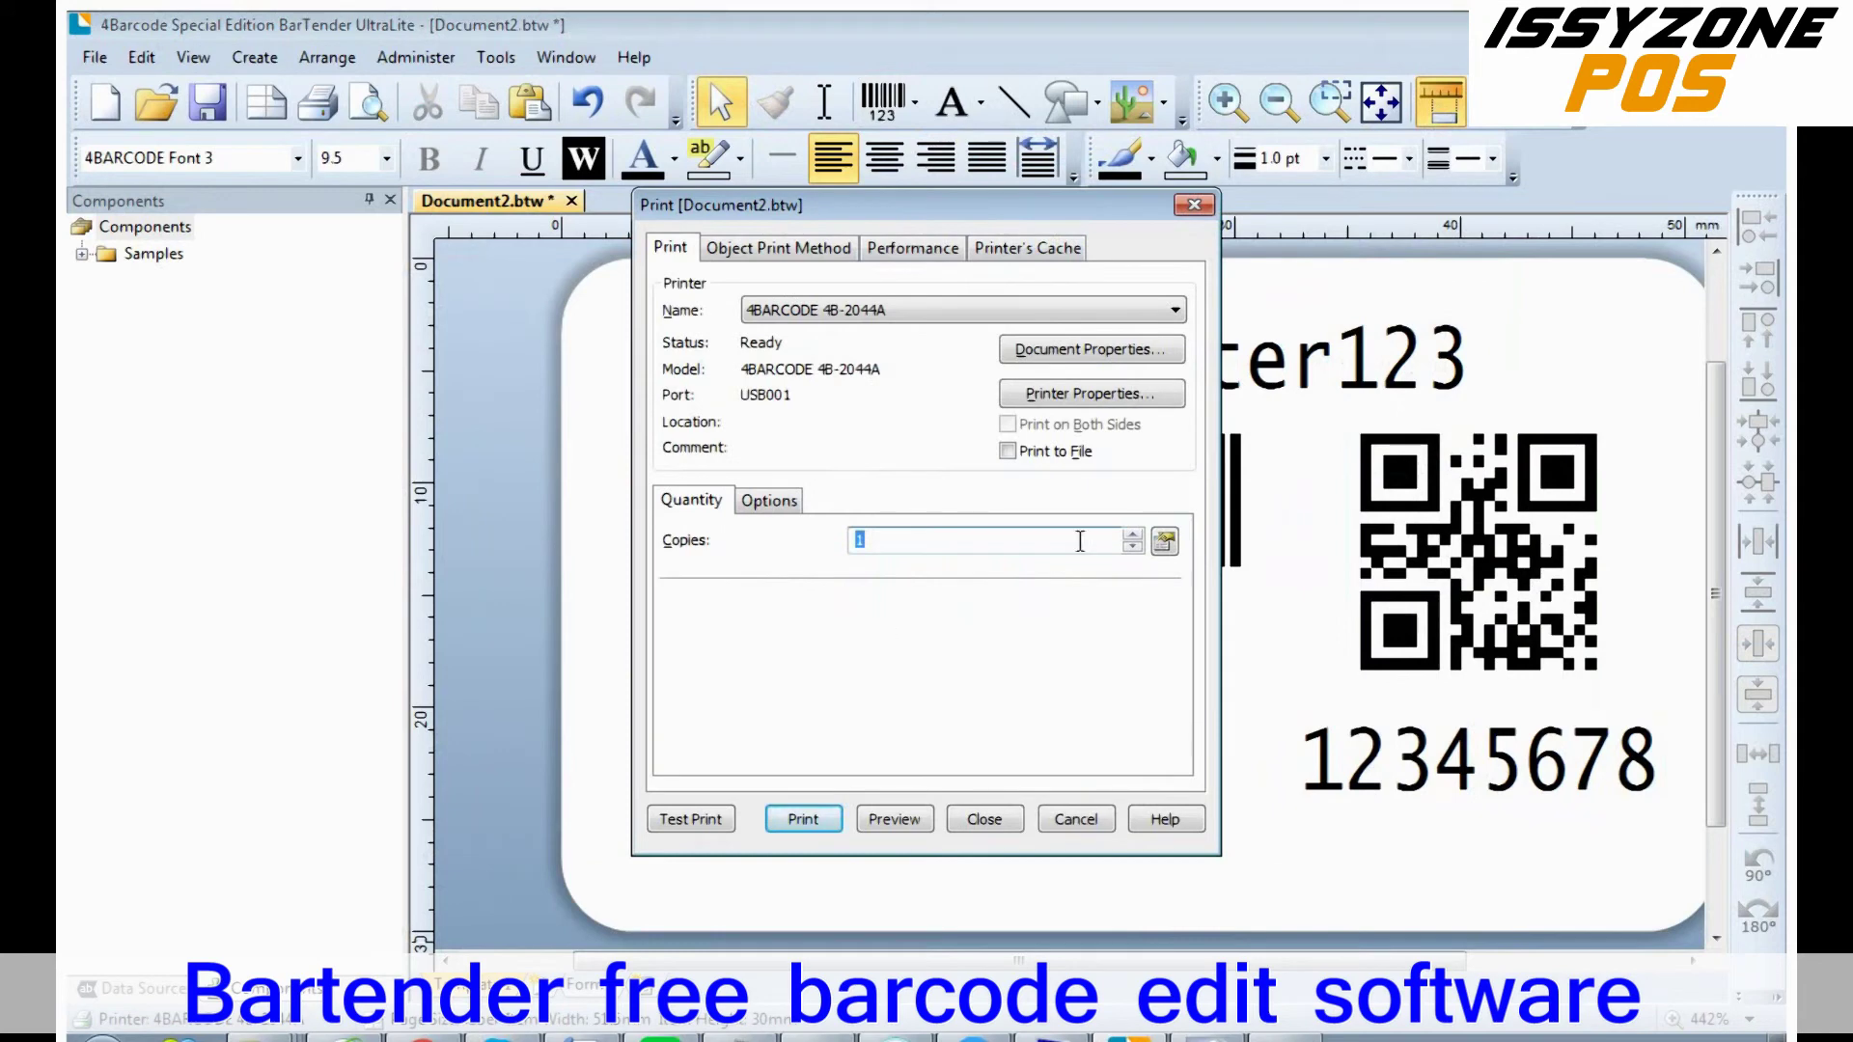
{"action": "left_click", "coordinate": [803, 819]}
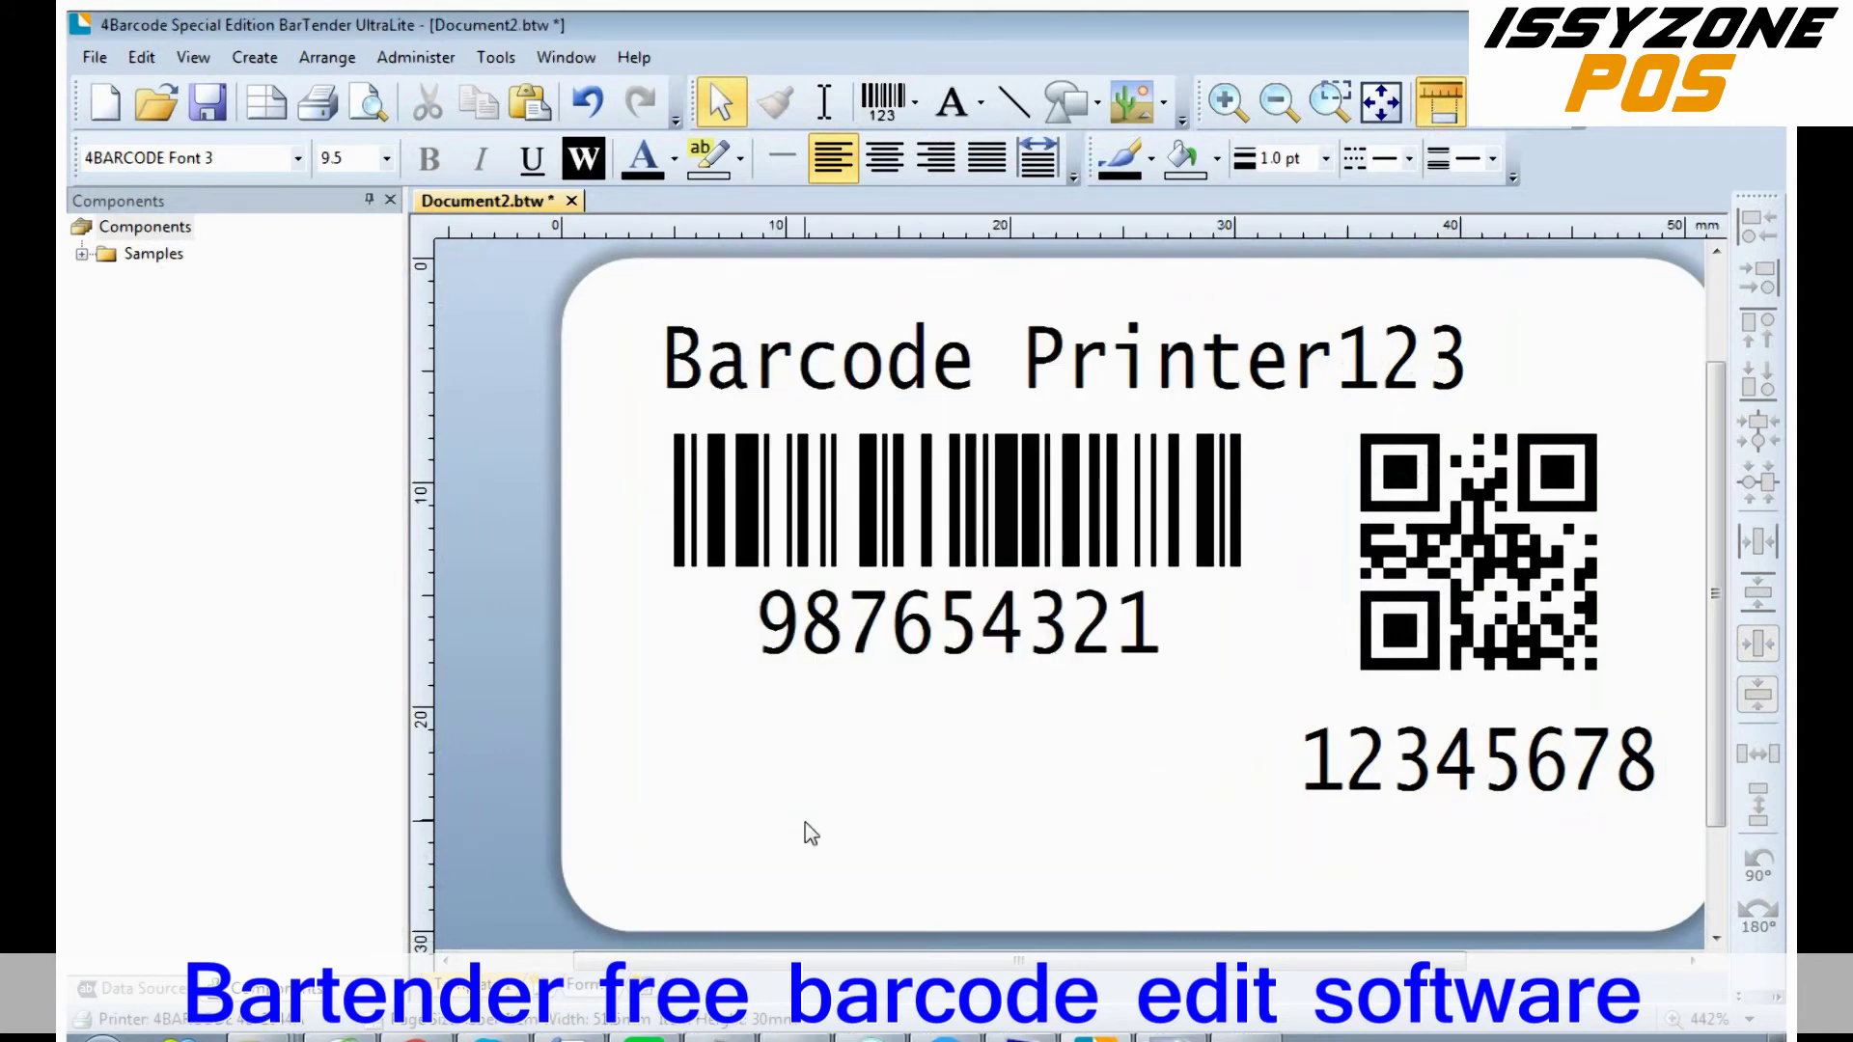